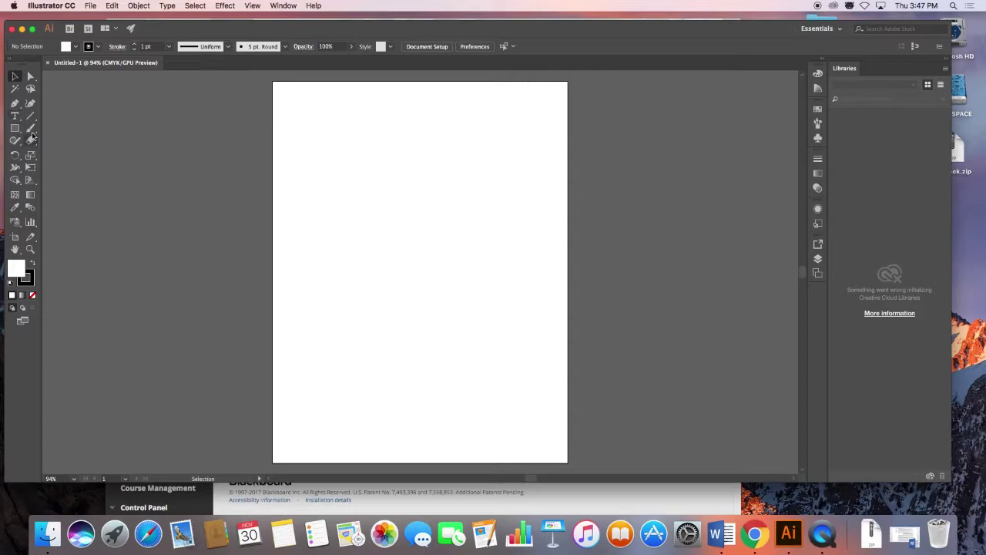
Tear off the Type tools flyout into a floating panel and start dragging a text area.
click(15, 116)
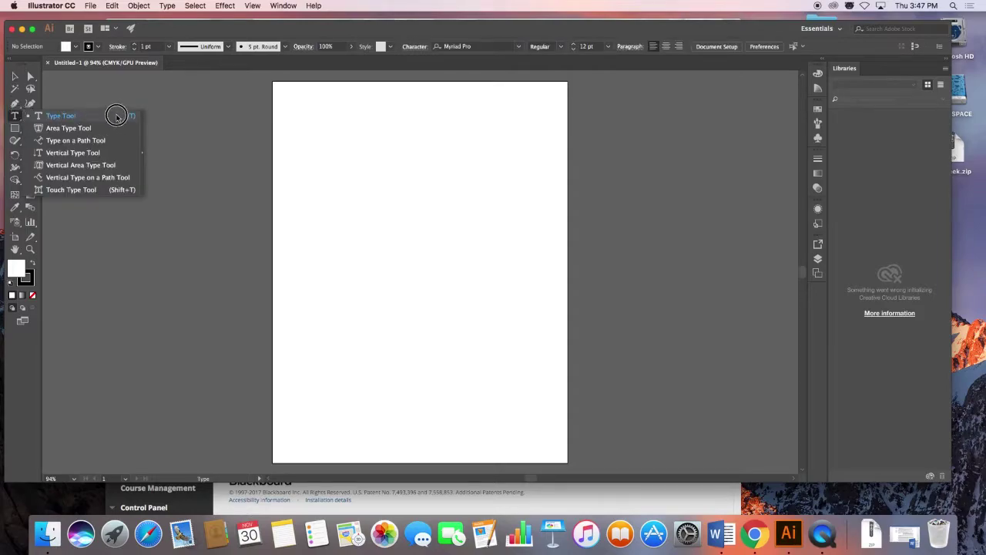
click(142, 155)
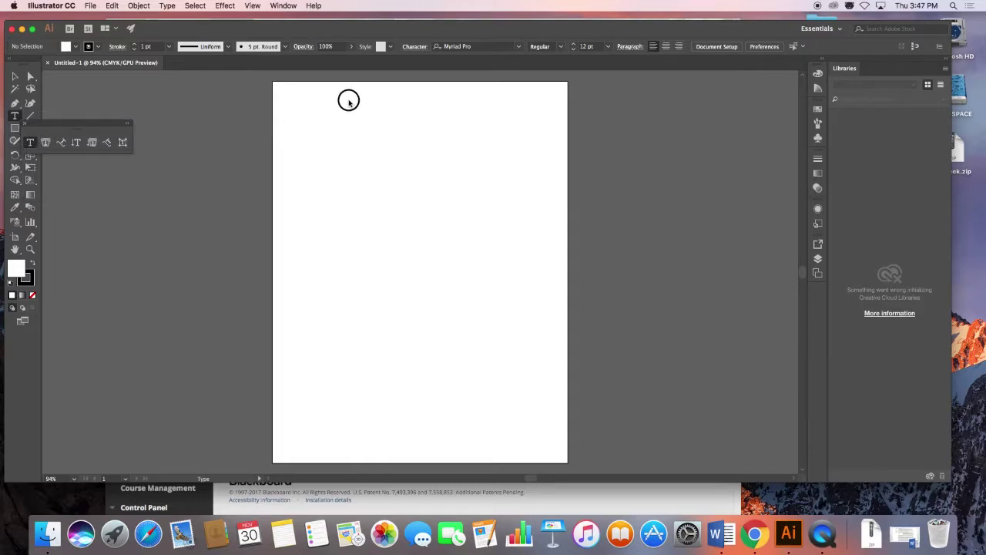
drag(79, 123, 414, 97)
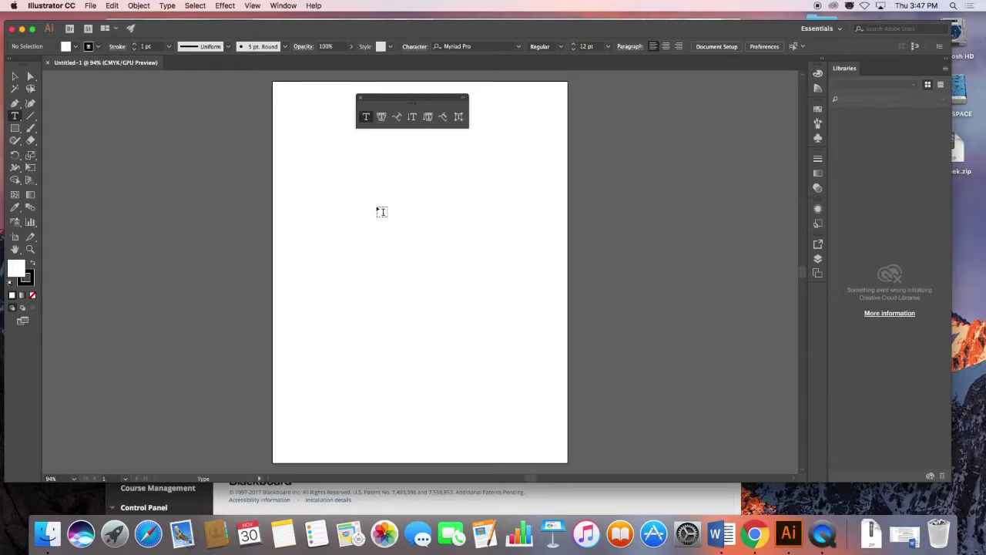
drag(347, 171, 473, 240)
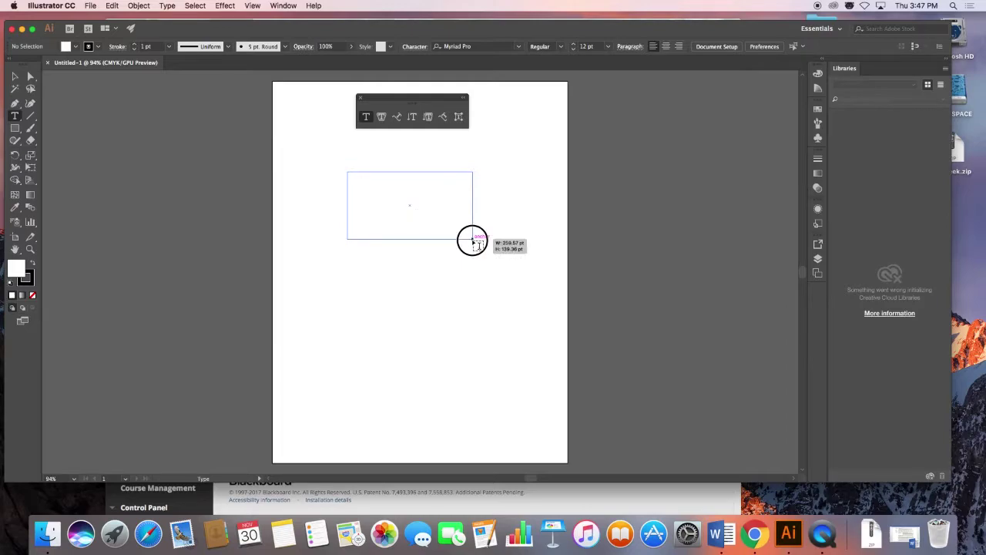
Draw a text frame on the artboard filled with Lorem ipsum placeholder text in 12 pt Myriad Pro.
drag(472, 241, 473, 240)
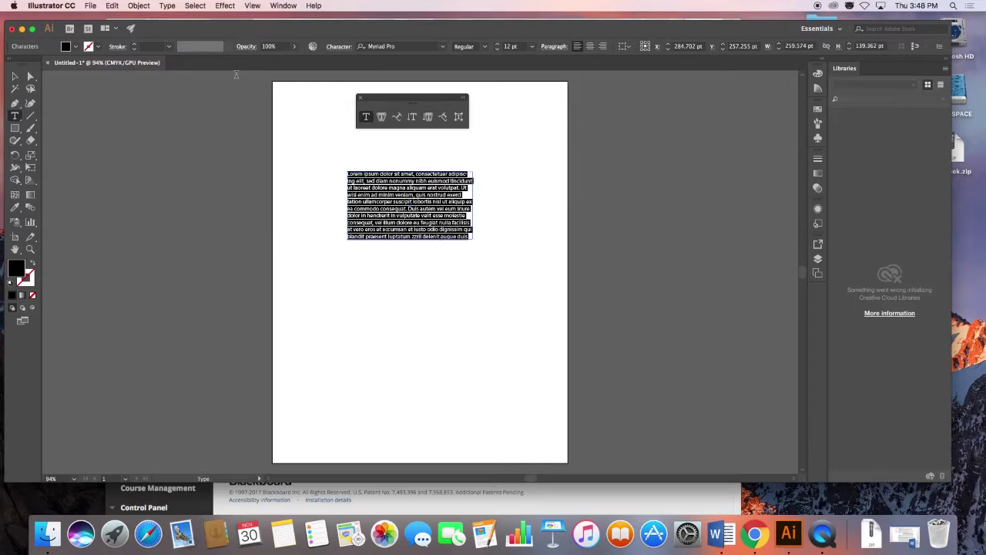
click(16, 76)
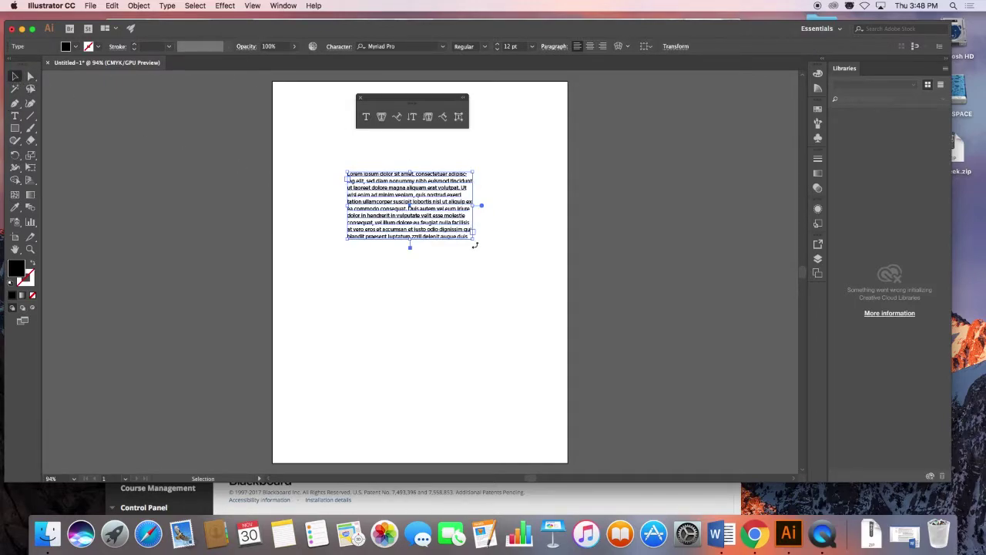
Drag the text frame's bottom-right corner inward so the placeholder text rewraps into shorter lines.
drag(472, 237, 419, 216)
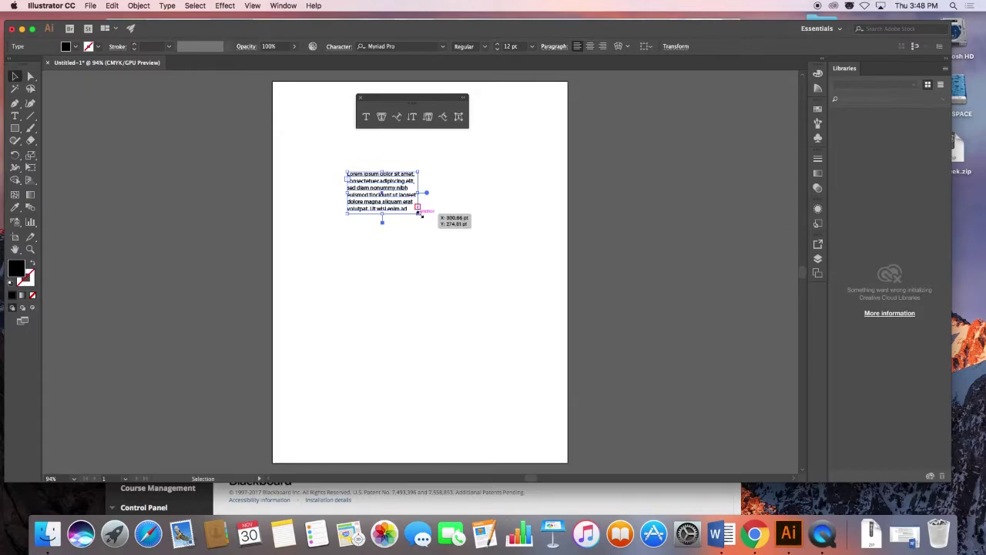
mouse_move(419, 214)
mouse_down()
mouse_move(444, 291)
mouse_move(440, 255)
mouse_move(413, 221)
mouse_up()
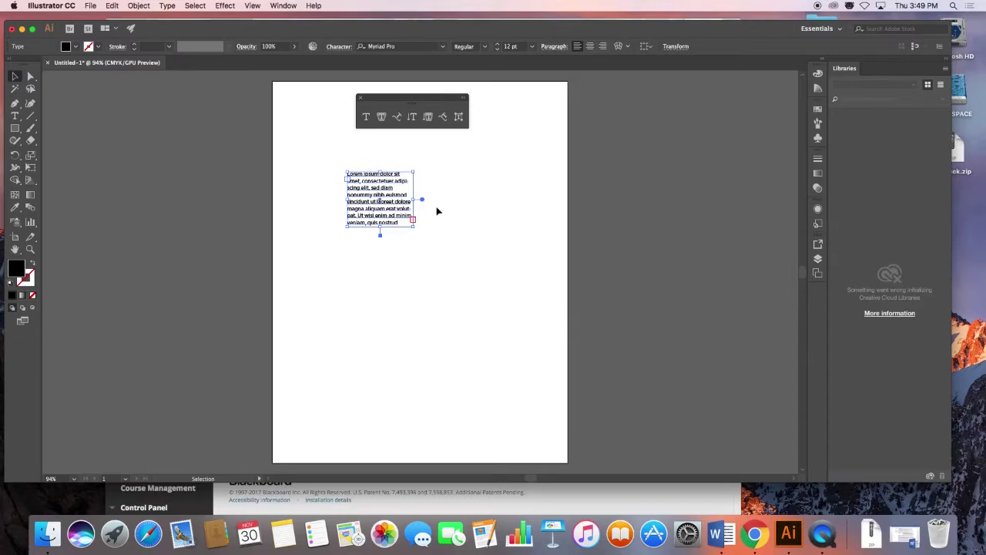
Shrink the text frame until text overflows and load the overflow from its out port.
double_click(399, 222)
drag(399, 222, 398, 218)
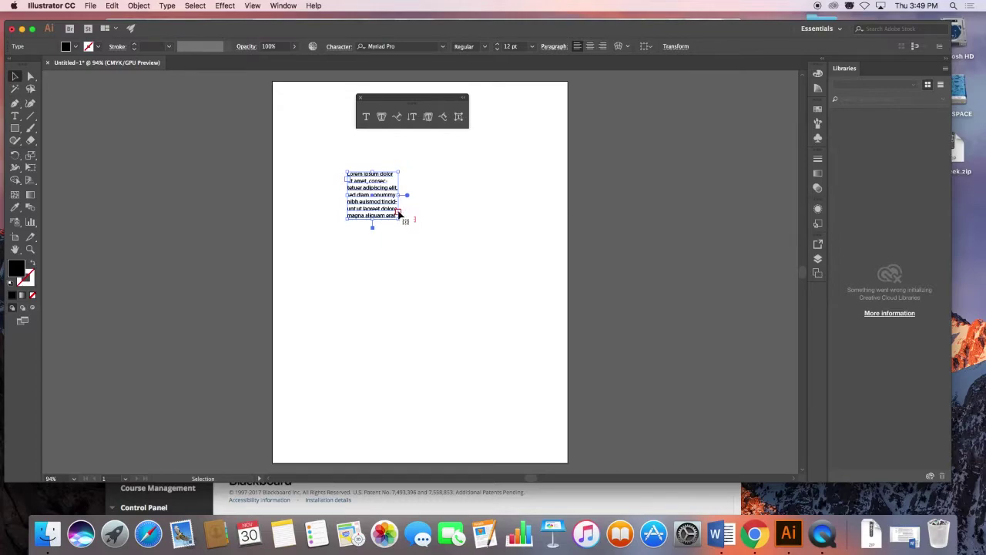
double_click(399, 215)
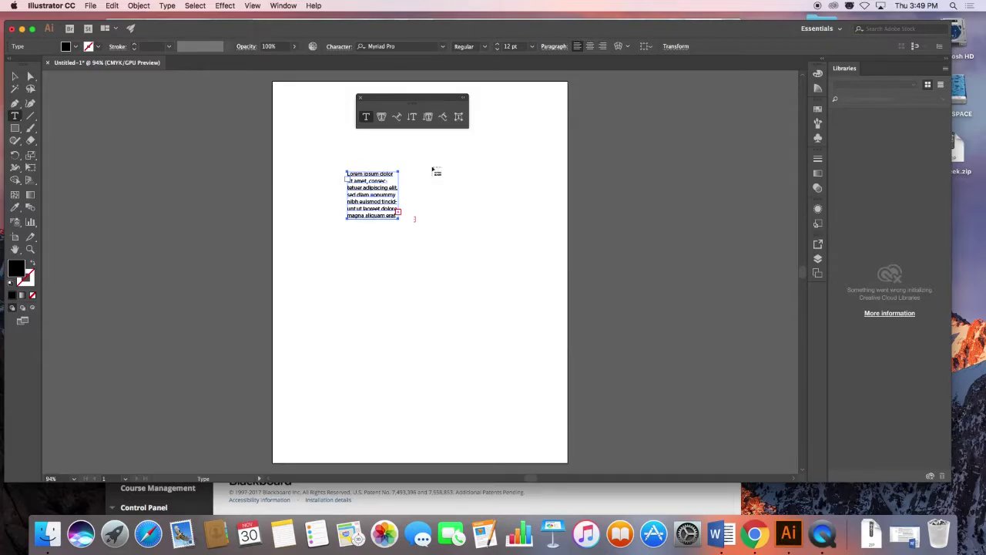
Draw three more threaded text areas down the page, the last one wide near the bottom.
drag(425, 169, 459, 223)
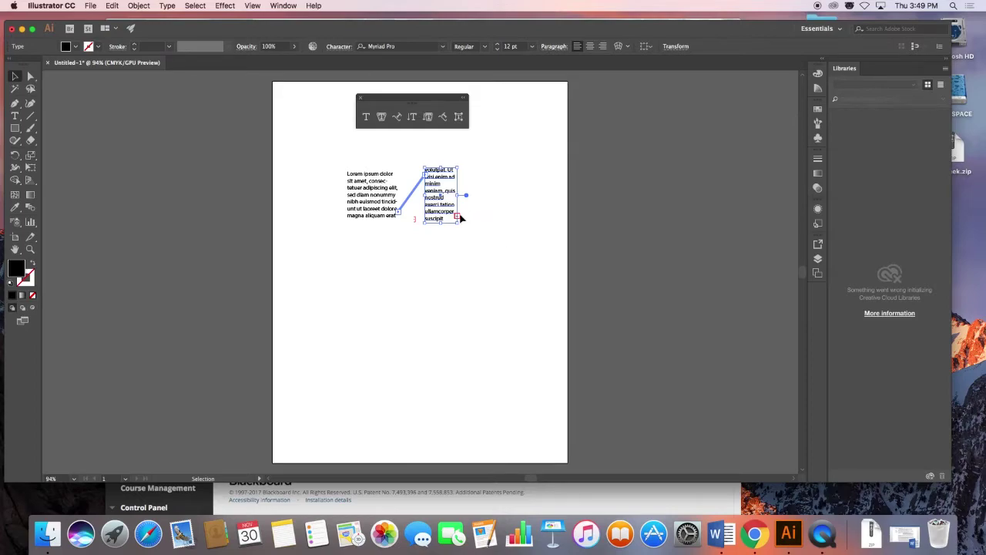
key(t)
drag(371, 251, 430, 295)
key(t)
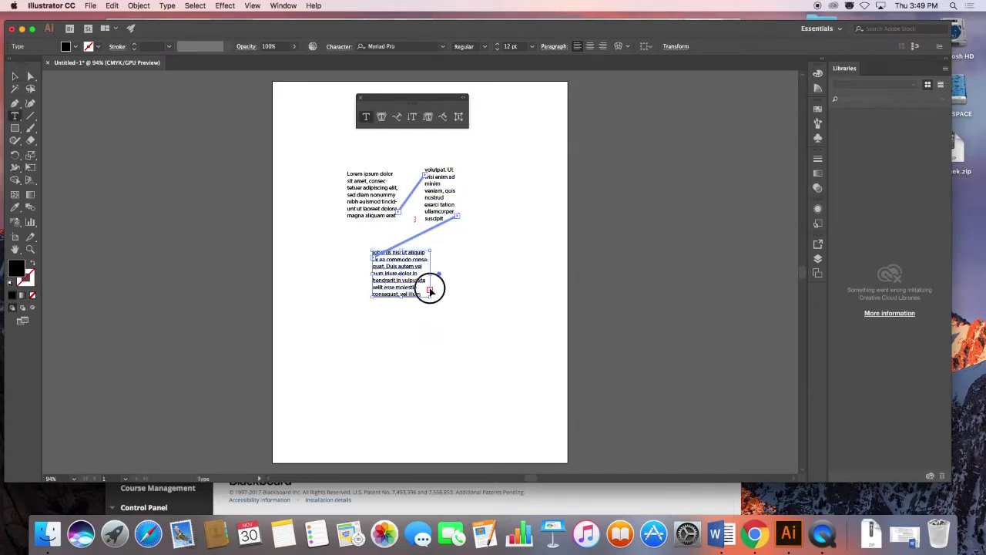
drag(339, 331, 502, 404)
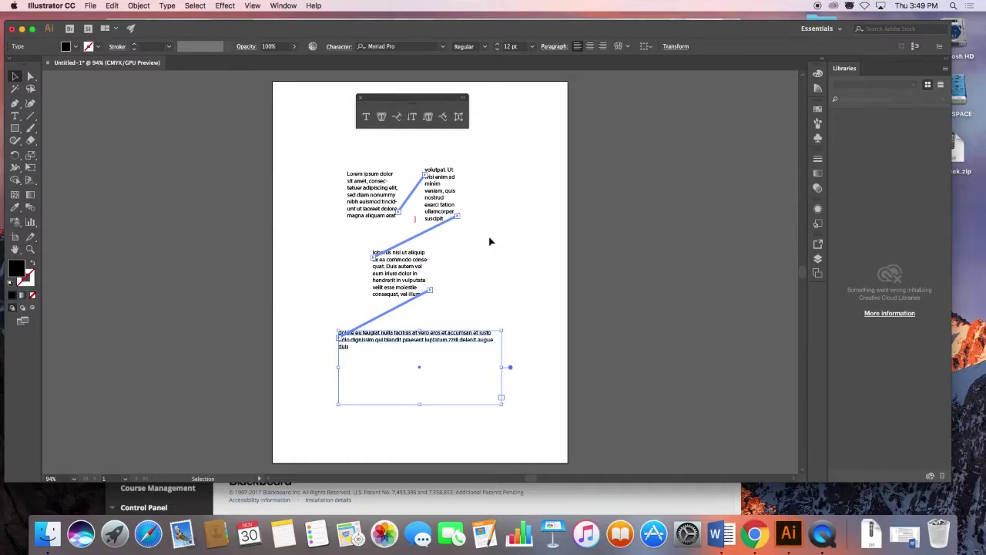
click(353, 176)
Insert 'I am now adding type in and watch how the text reflows through the chain…' at the first frame's start.
double_click(350, 175)
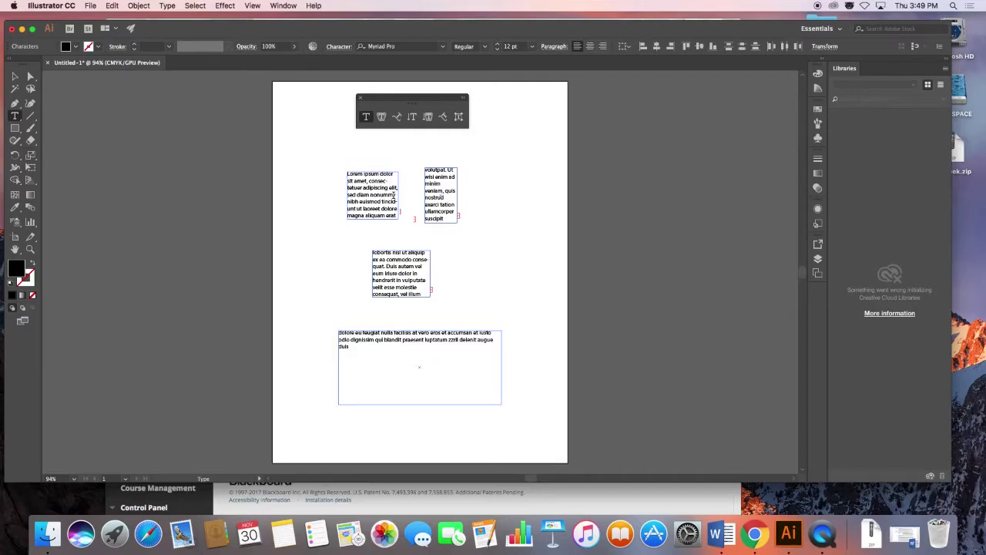
text(I am now )
text(adding type )
text(in and wat)
text(ch how the te)
text(xt ref)
text(lows thro)
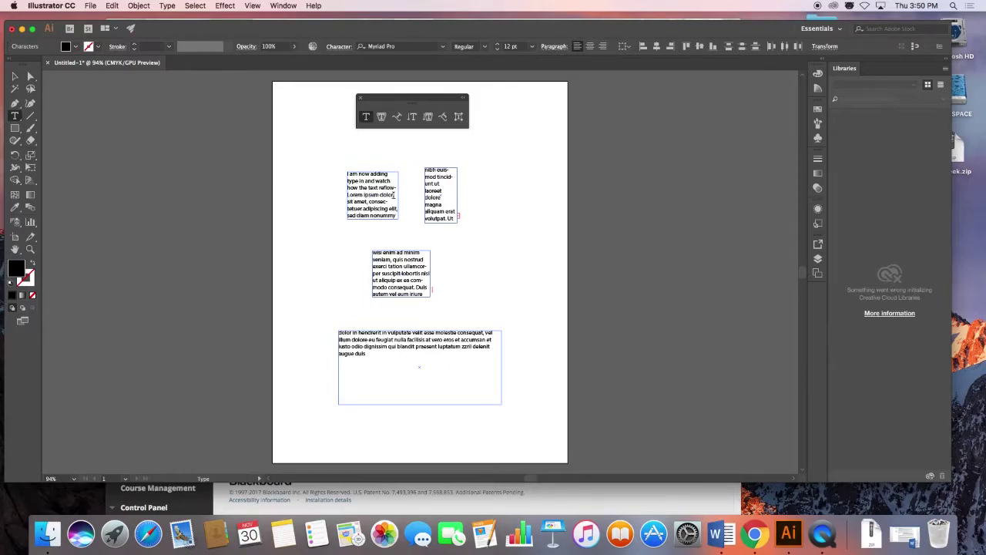
text(ugh the chan-)
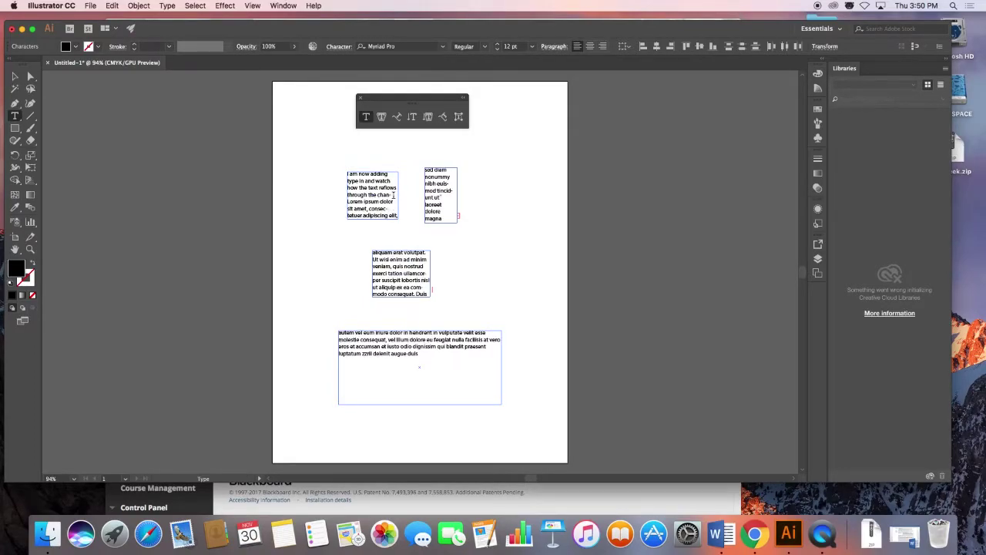
key(BackSpace)
text(in and fl)
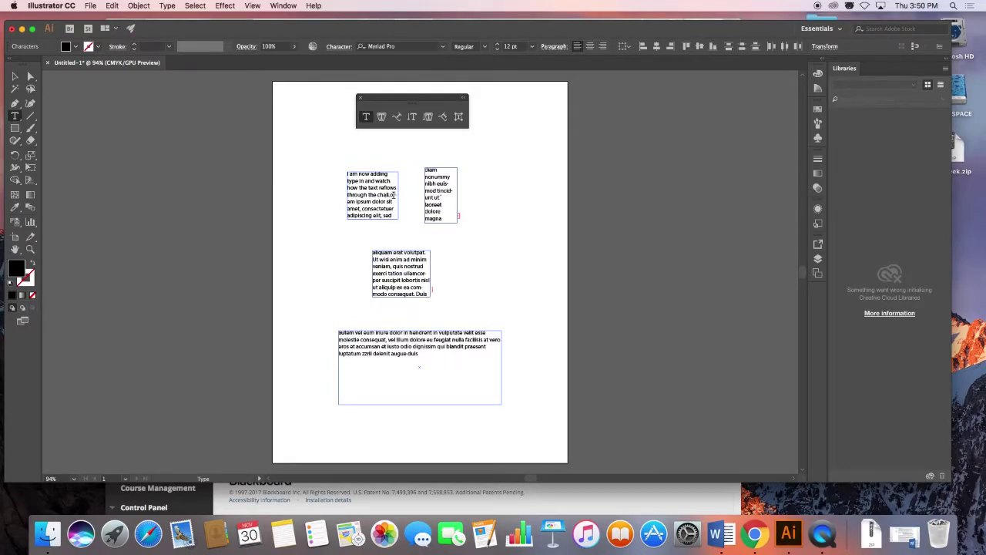
text(ills up the bo)
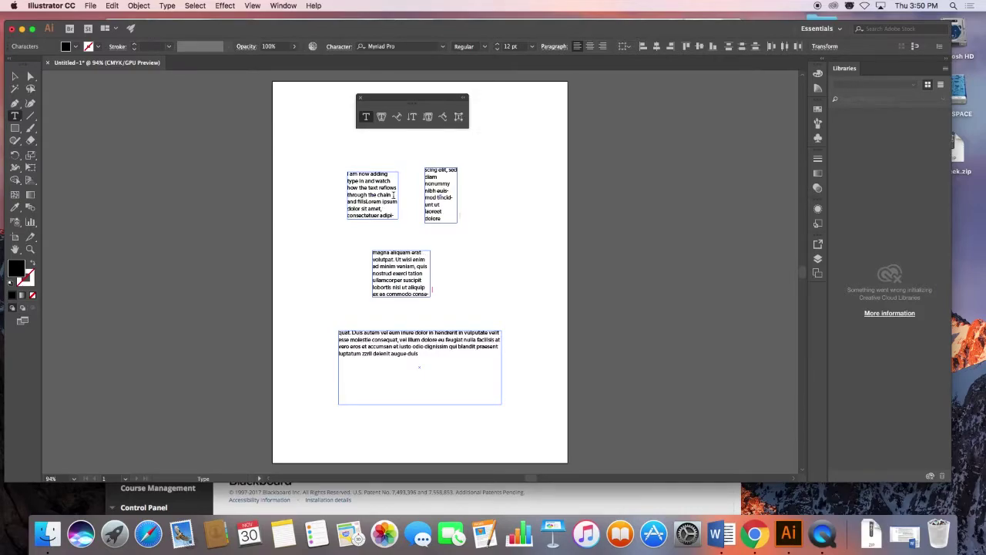
text(ttom containe)
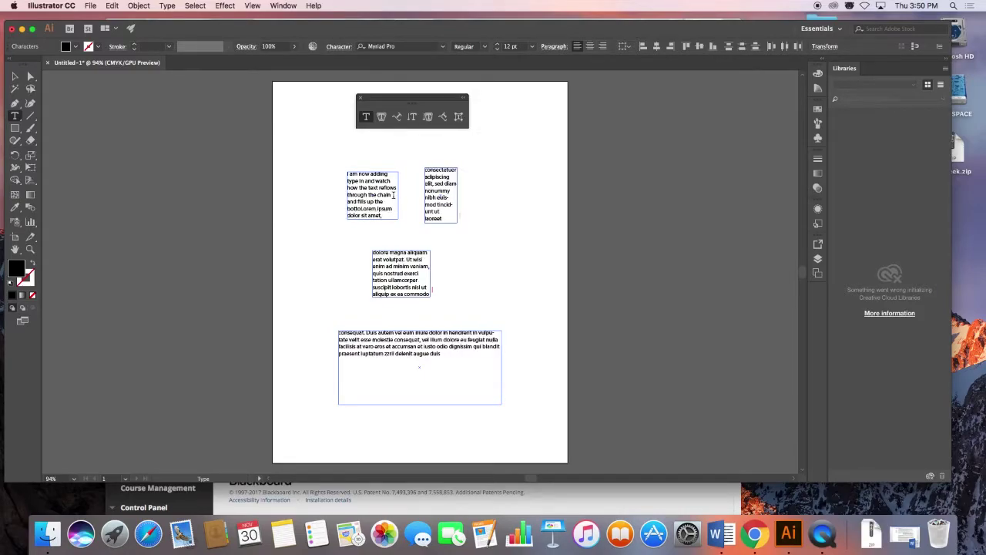
text(r with ax)
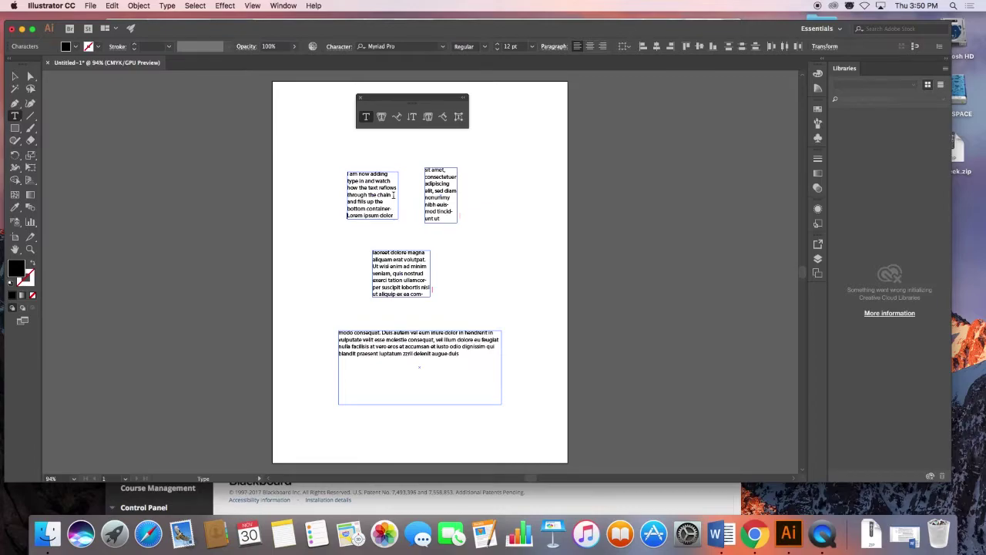
text(cess tex)
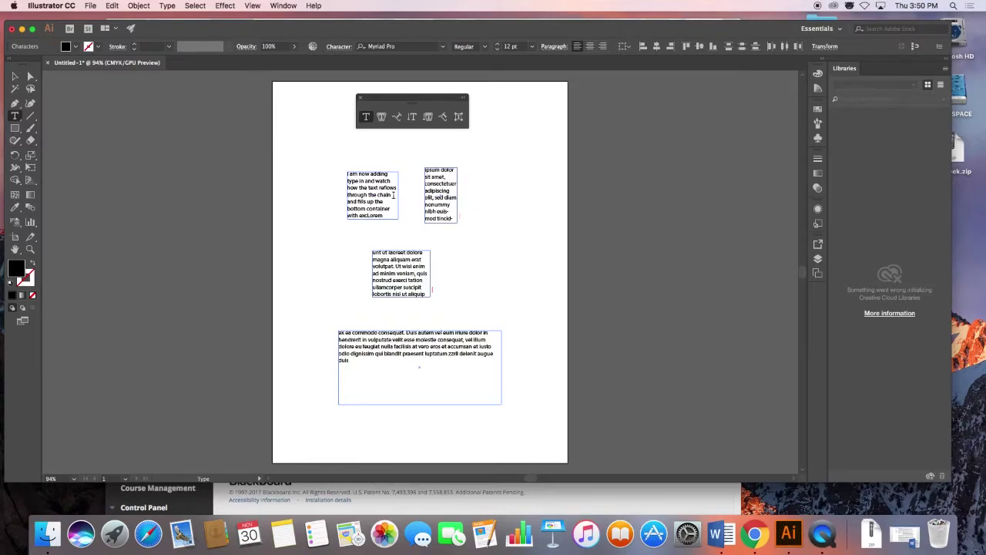
text(t.)
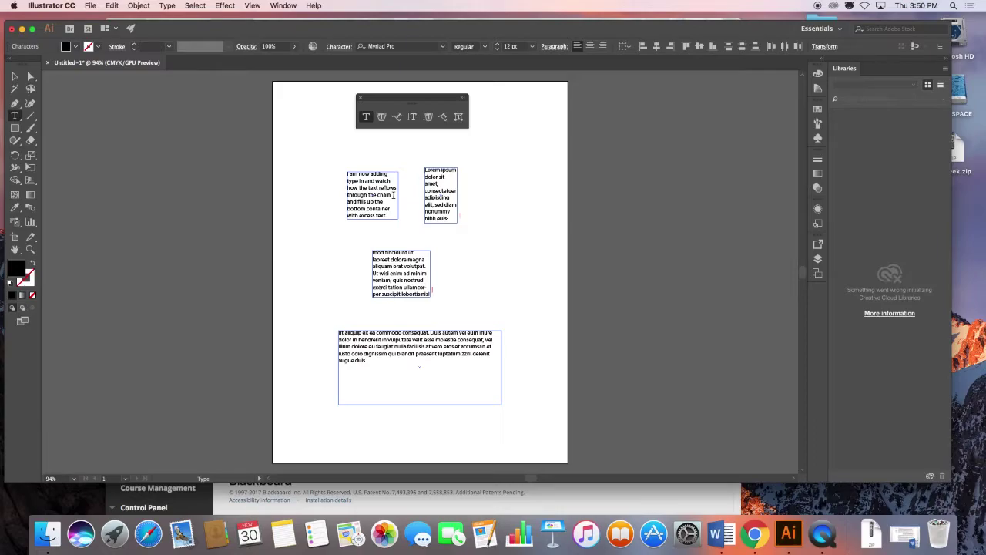
Move the first text frame up and left, and the wide bottom frame right and down.
click(14, 76)
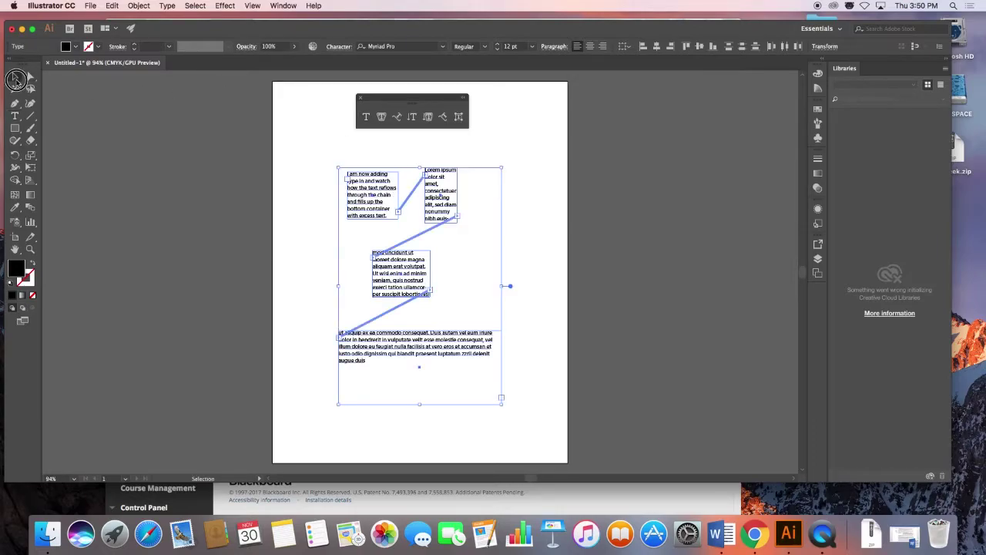
click(447, 152)
drag(362, 211, 337, 179)
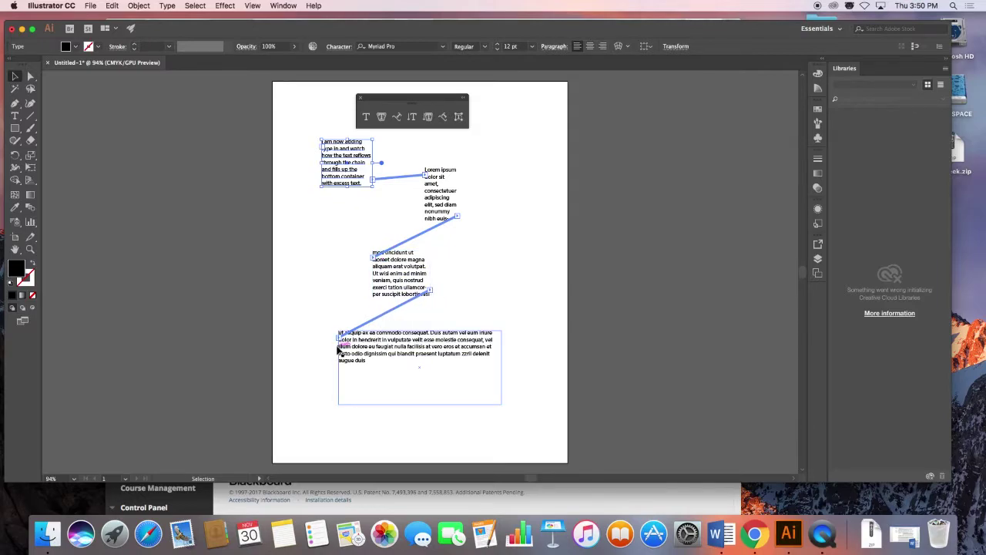
drag(390, 352, 428, 359)
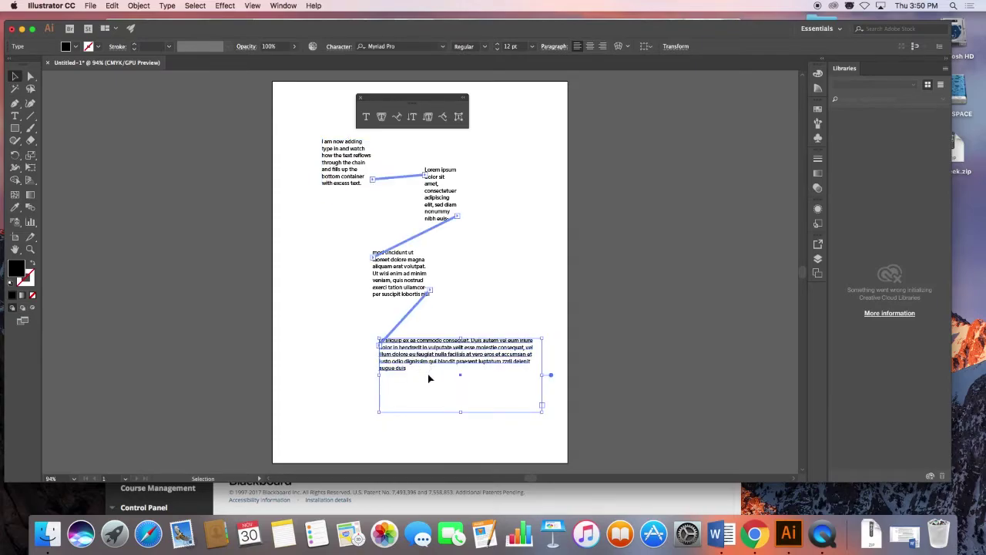
click(458, 220)
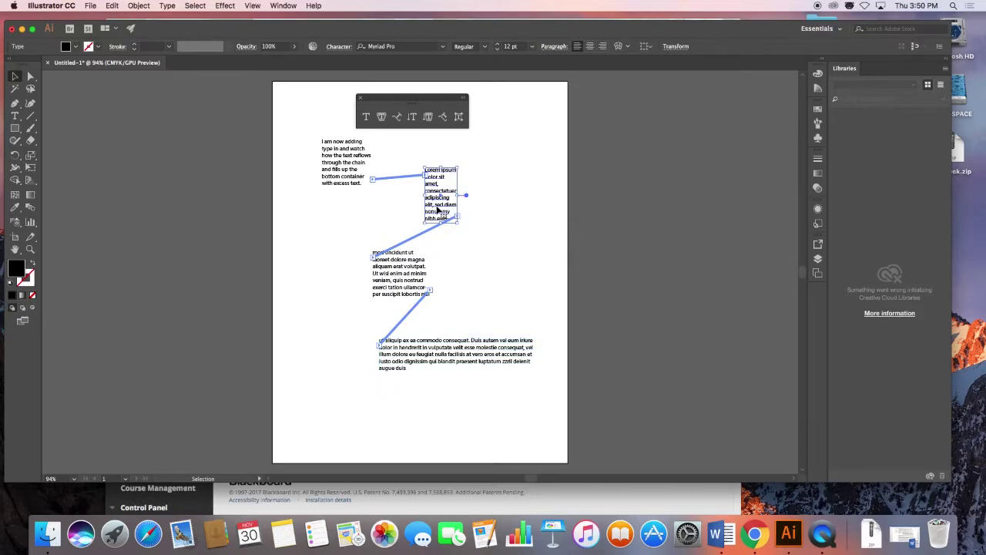
Thread the wide paragraph's overflow text into a new narrow text area drawn below it.
double_click(459, 220)
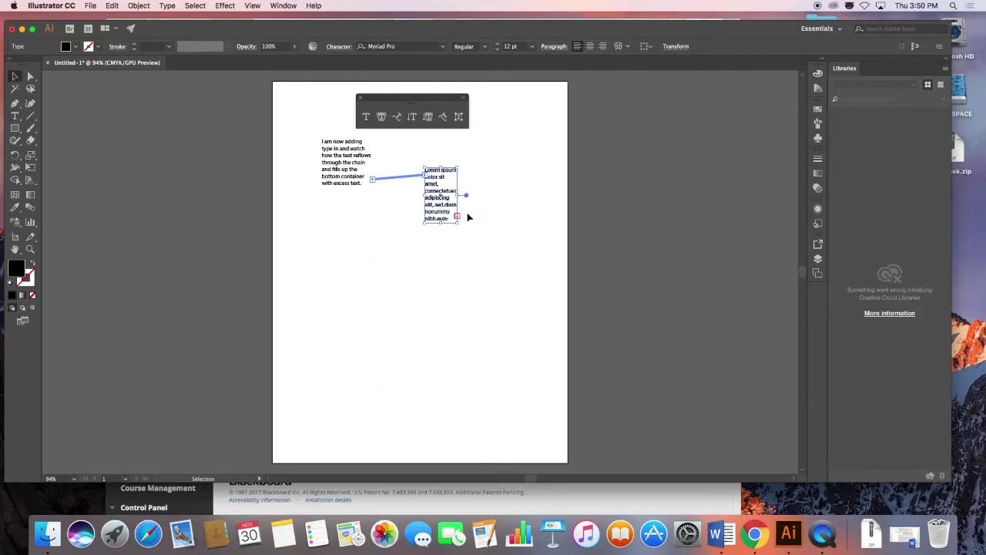
key(t)
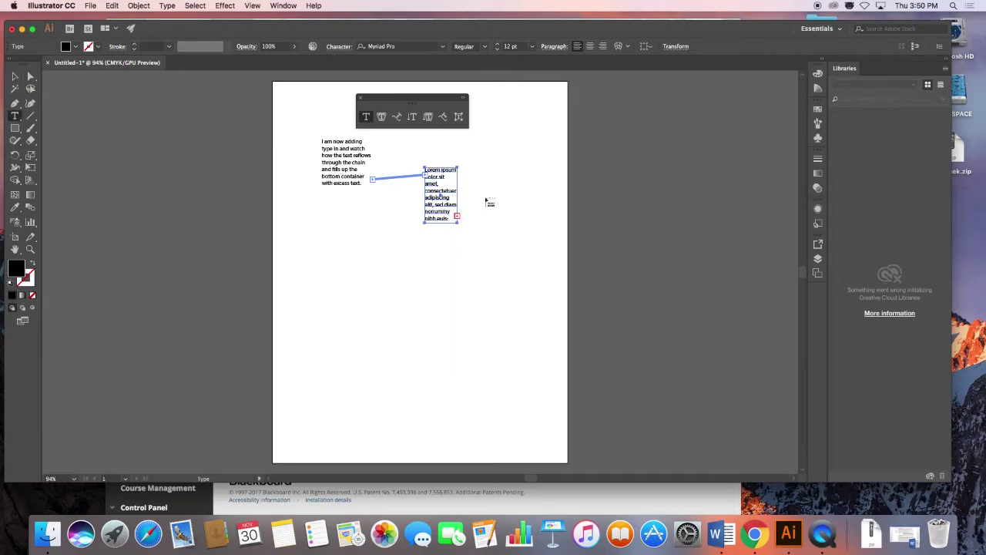
drag(322, 235, 513, 271)
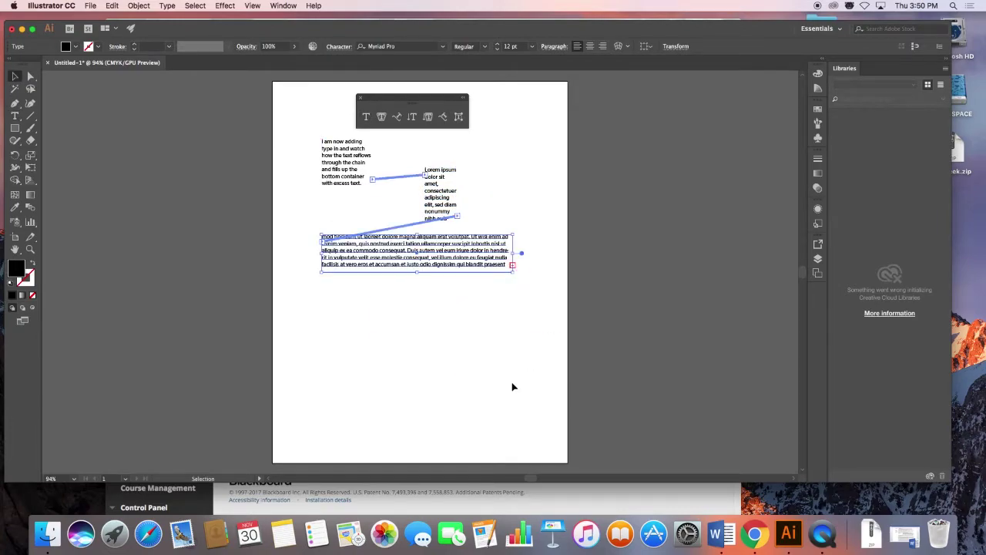
click(513, 265)
drag(385, 288, 421, 393)
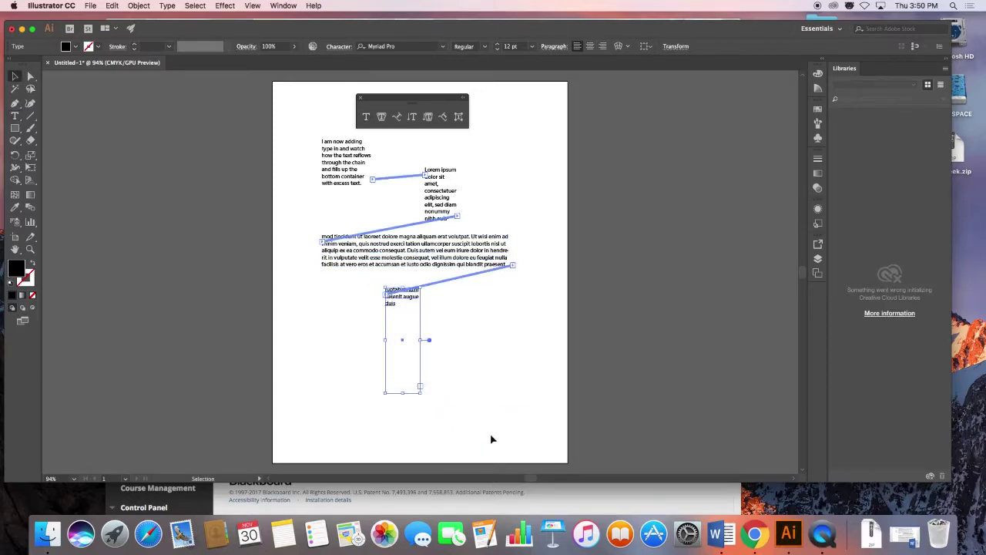
Select the placeholder text in the Lorem ipsum frame for replacement.
click(437, 201)
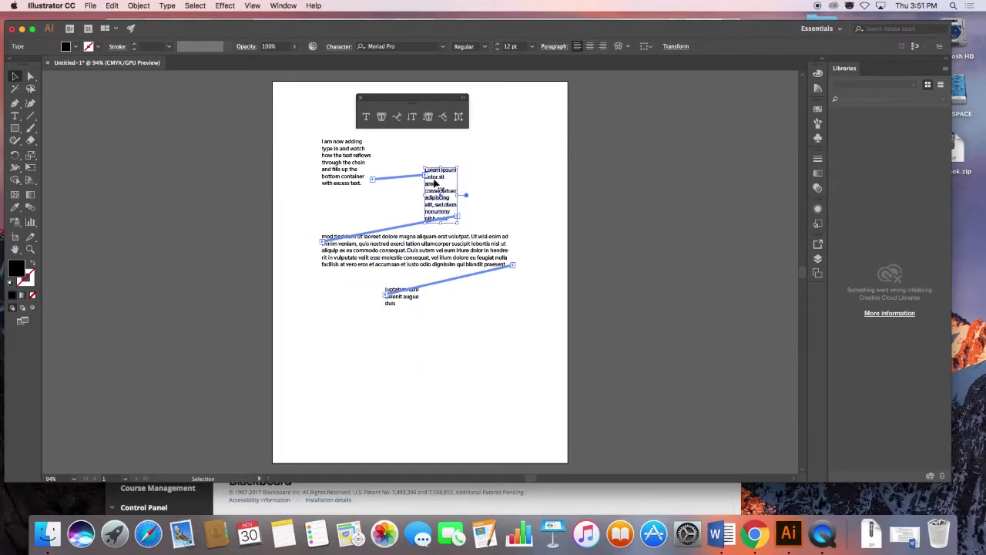
double_click(432, 175)
drag(426, 171, 449, 222)
Replace the selected text with 'What happens to text in a box that gets deleted?' followed by a line break.
text(What happens to text )
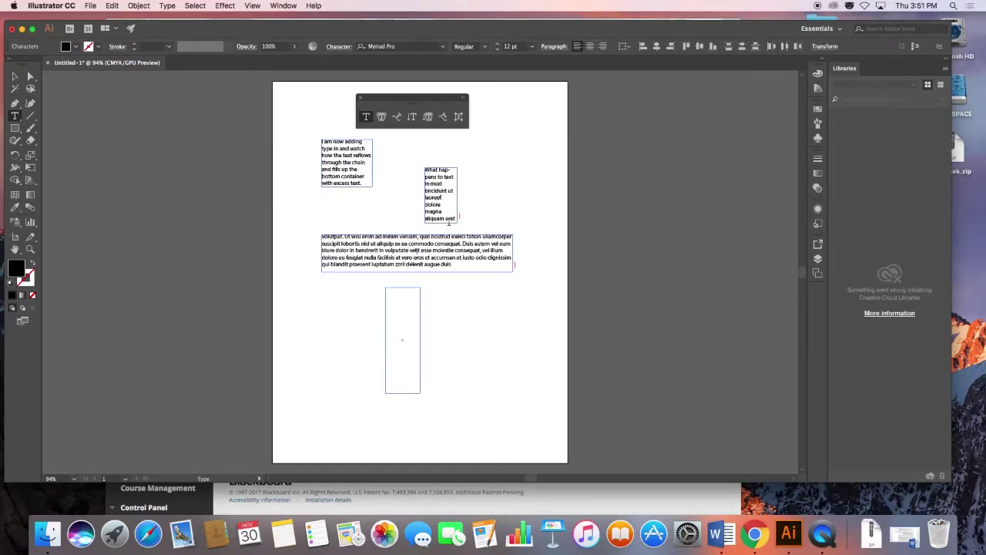
text(in a box that ge)
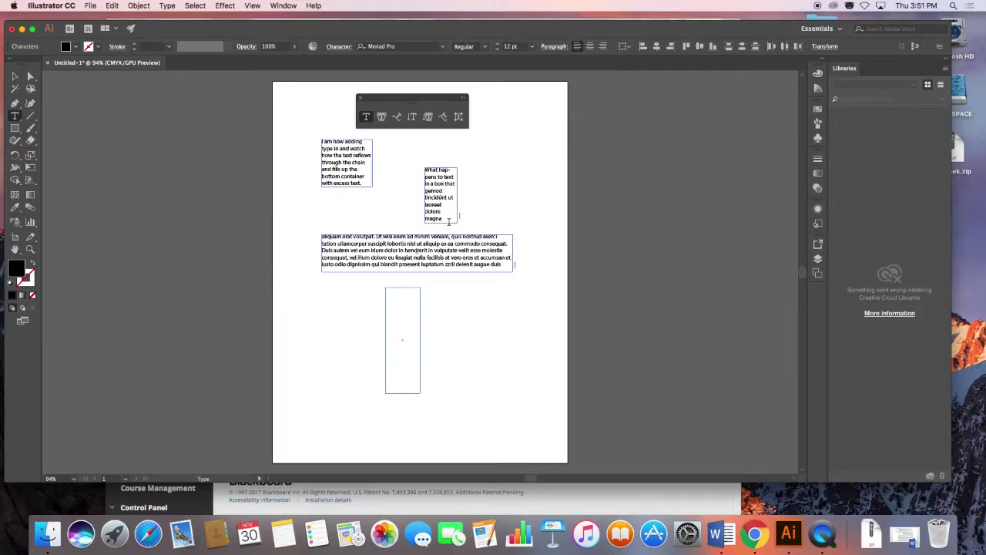
text(ts delete)
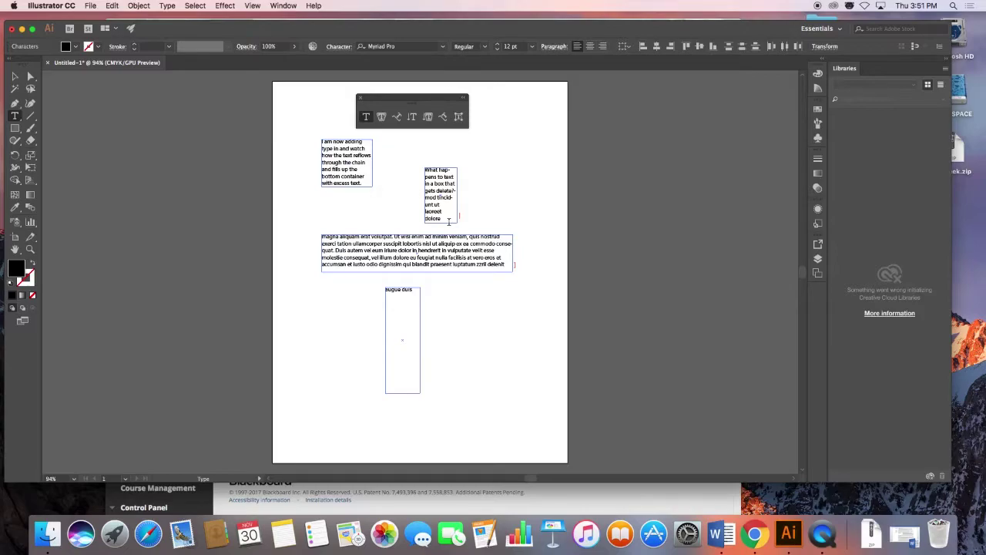
text(d?)
key(Return)
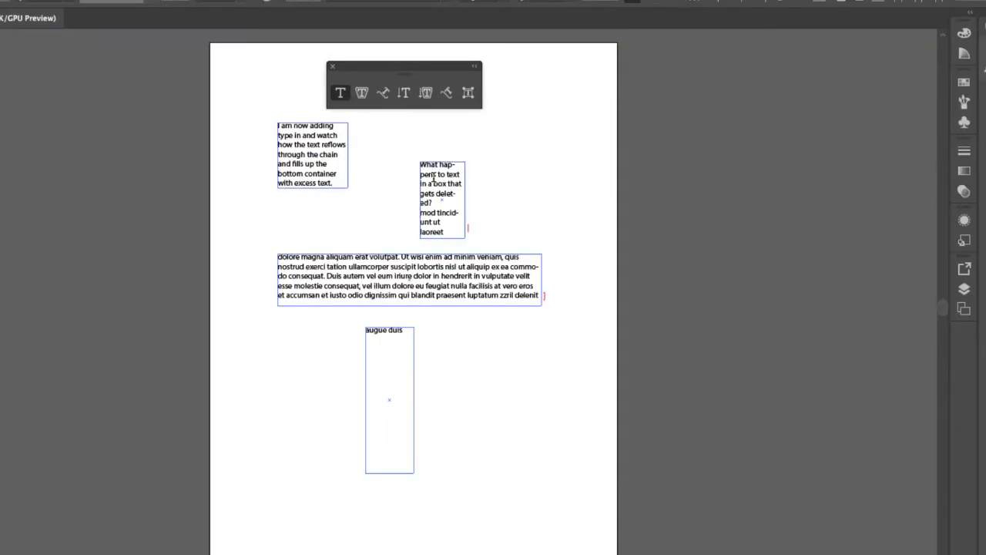
Delete the small middle text frame so its question reflows into the wide paragraph frame.
key(Escape)
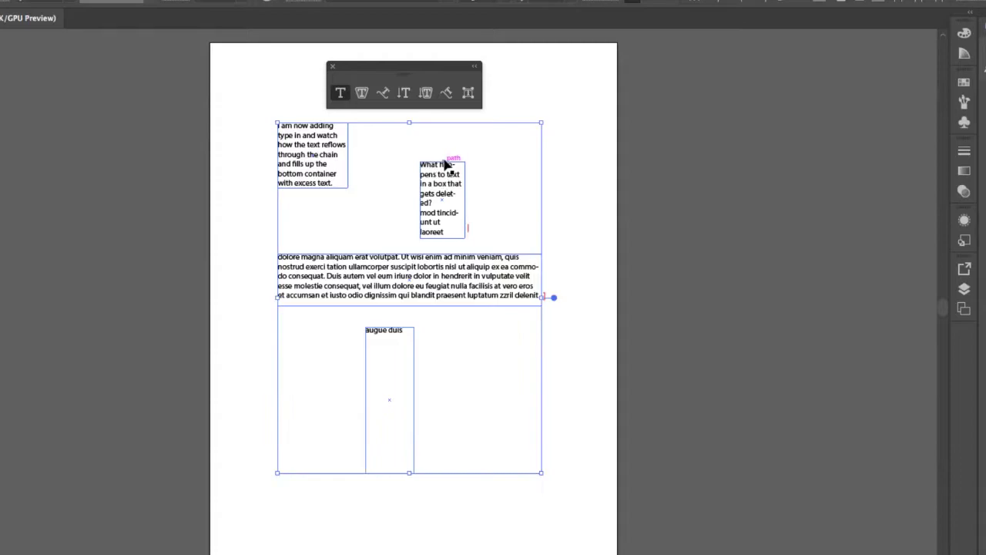
click(447, 170)
key(t)
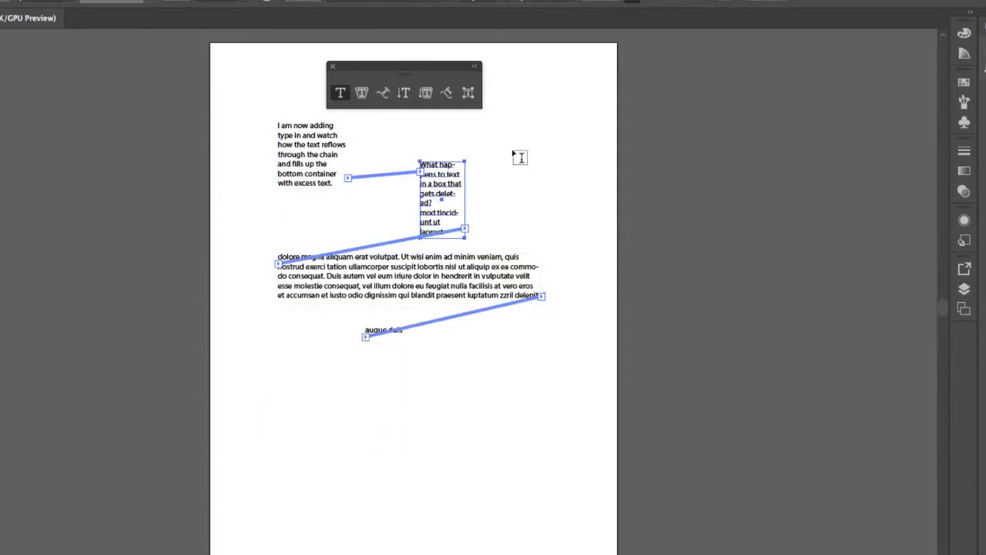
key(Delete)
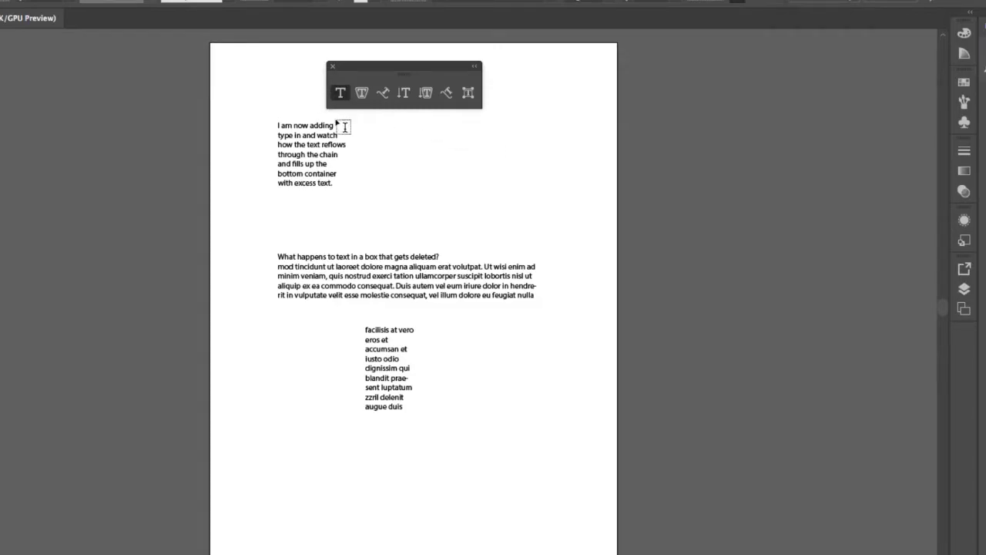
ctrl+click(309, 156)
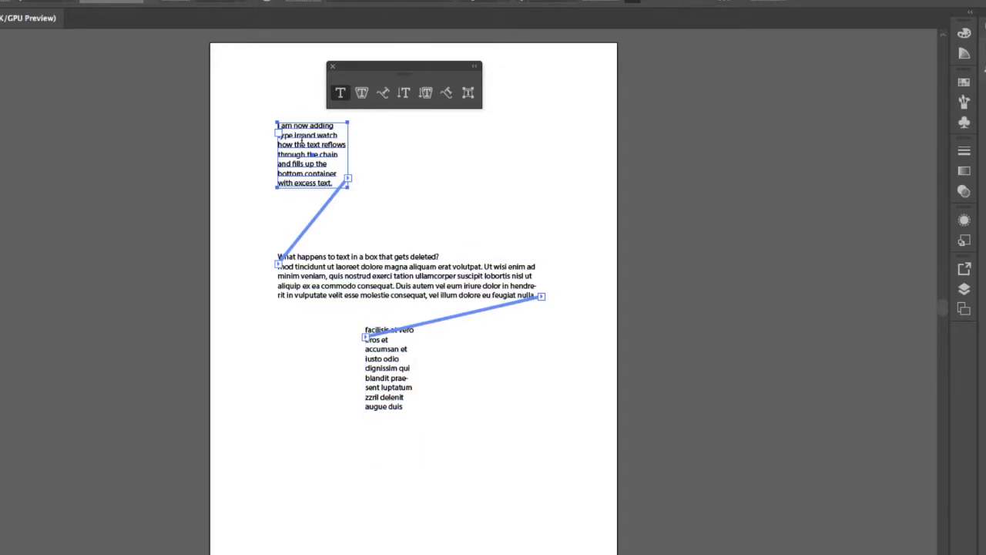
Delete the top and wide middle text frames, leaving the narrow bottom frame holding the whole story.
click(344, 254)
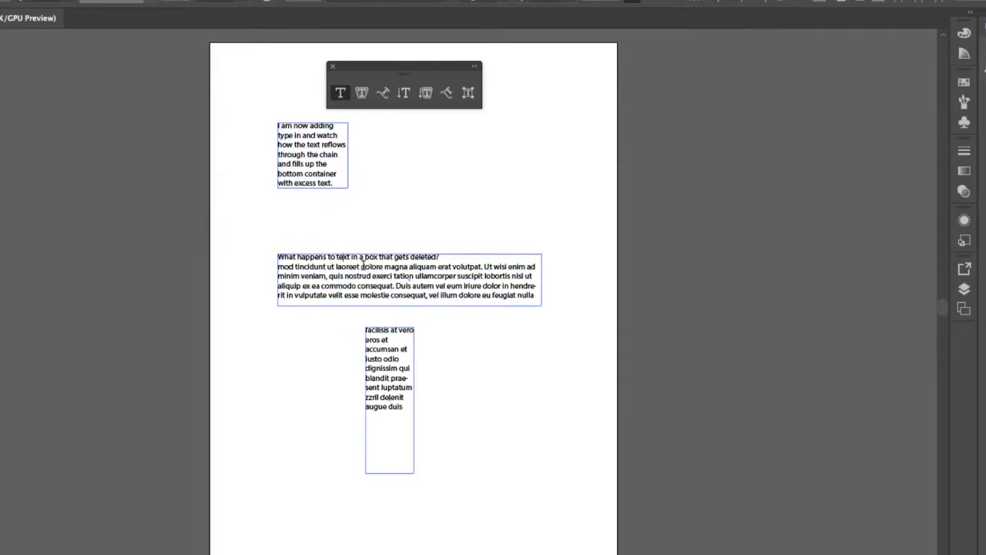
key(Escape)
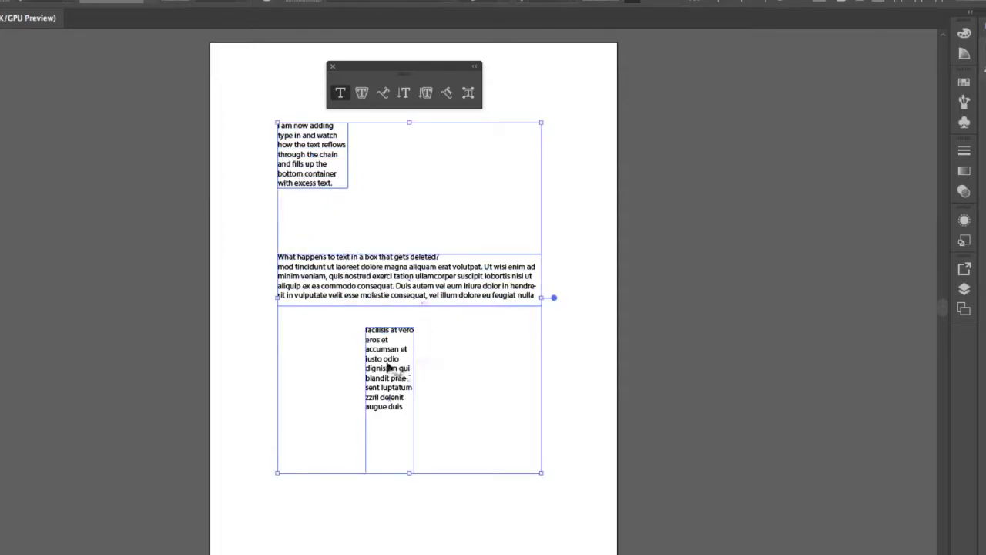
click(396, 347)
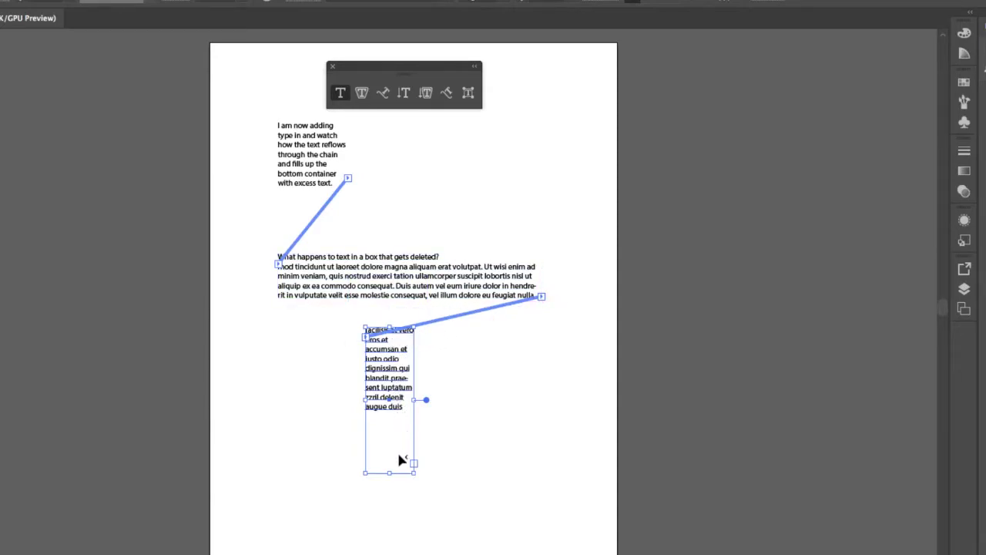
click(307, 144)
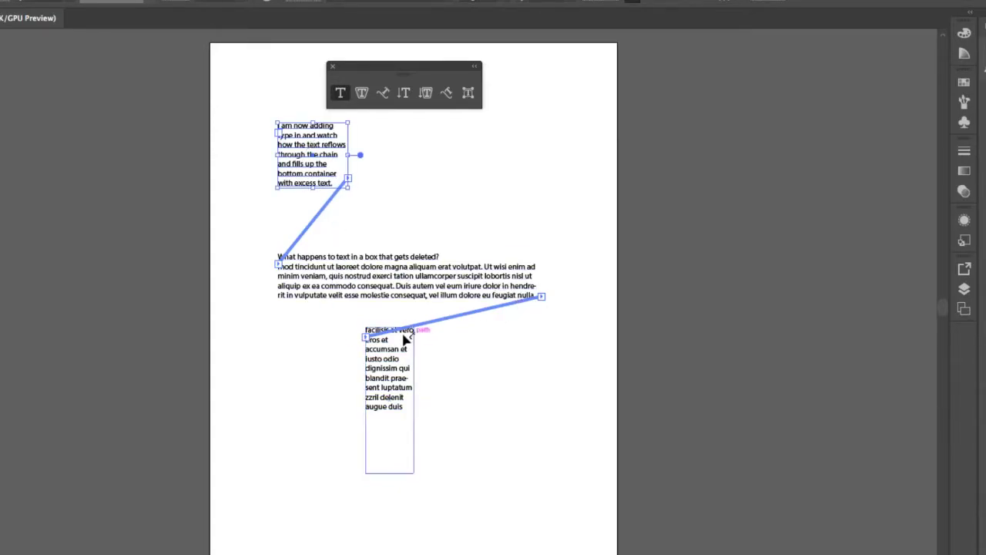
key(t)
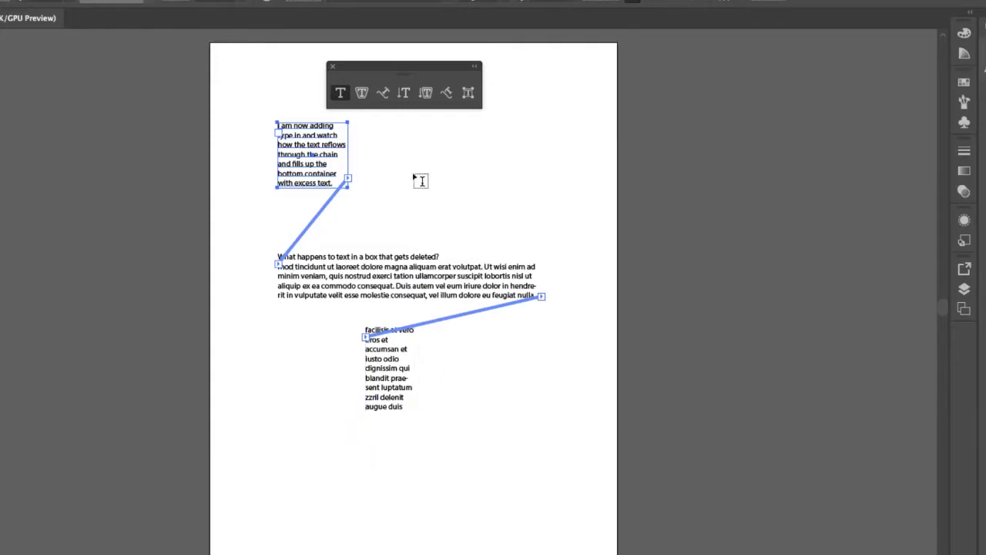
key(Delete)
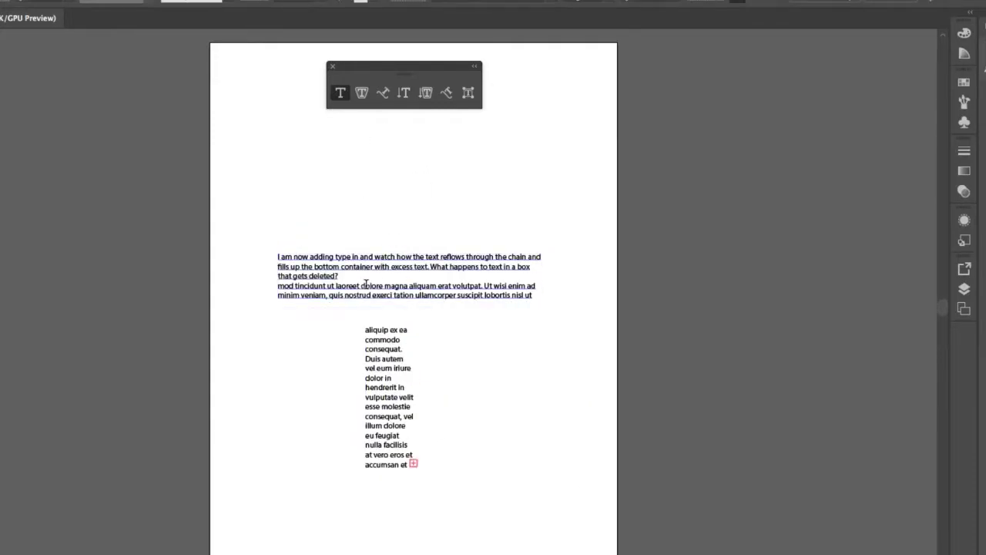
key(Delete)
click(383, 354)
Delete the last text area, then create a point-type line and scale it up by its corner.
key(Delete)
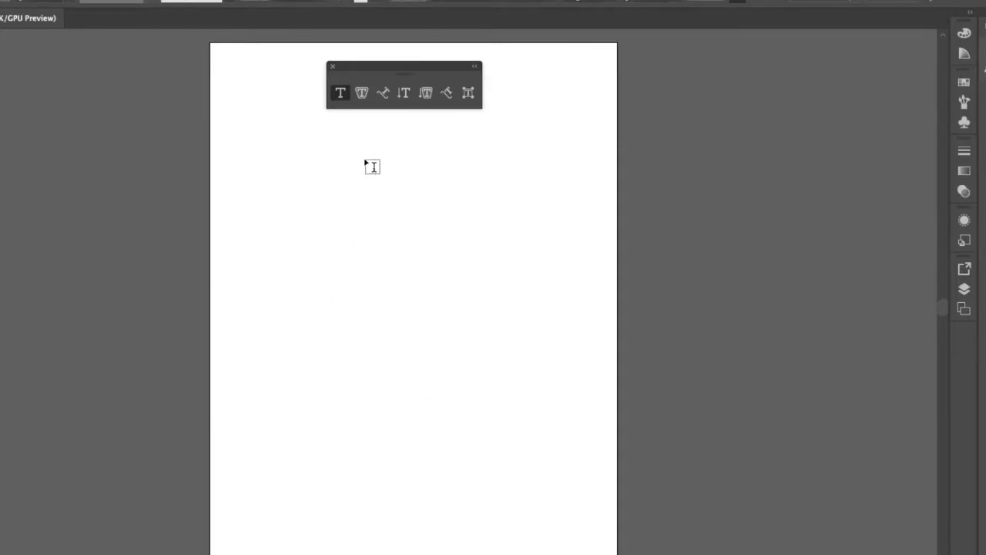
click(372, 189)
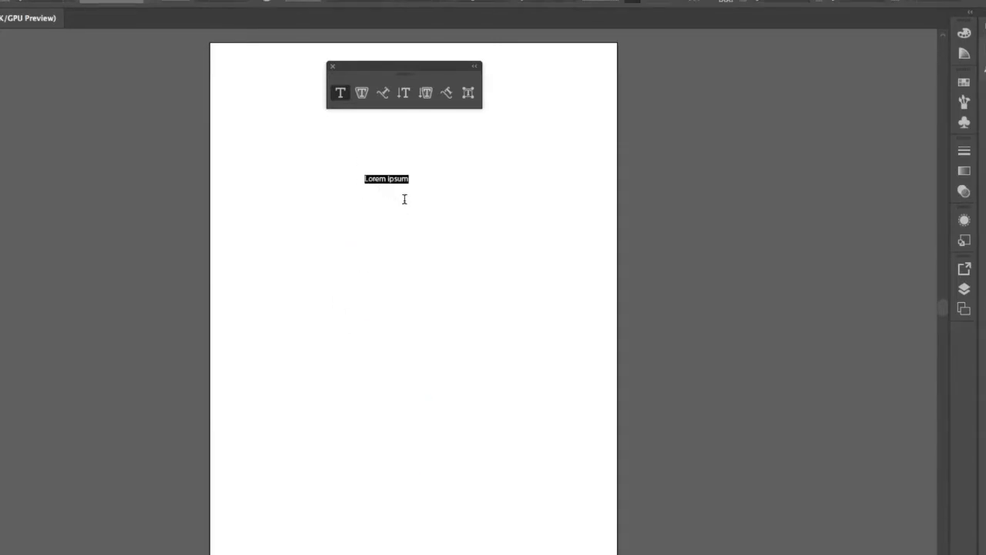
key(BackSpace)
key(Escape)
drag(424, 185, 551, 242)
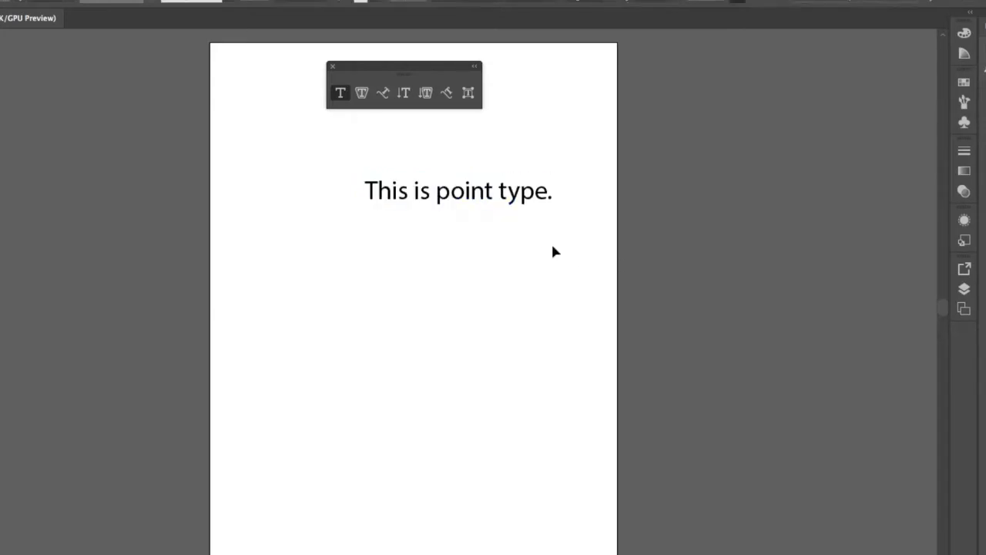
Insert 'and can be set for as long as you wish' before the line's final period.
double_click(550, 198)
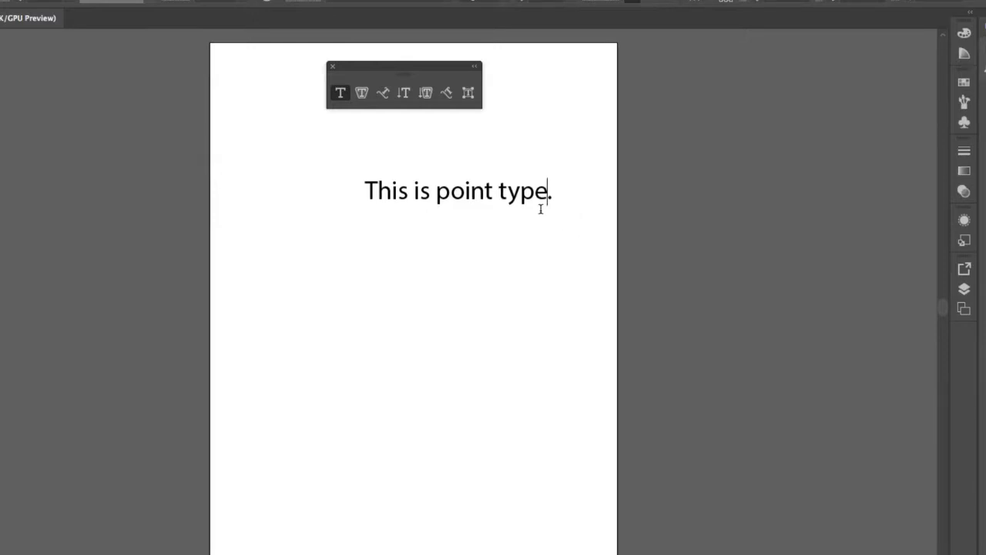
text(and can be set for as long as you w)
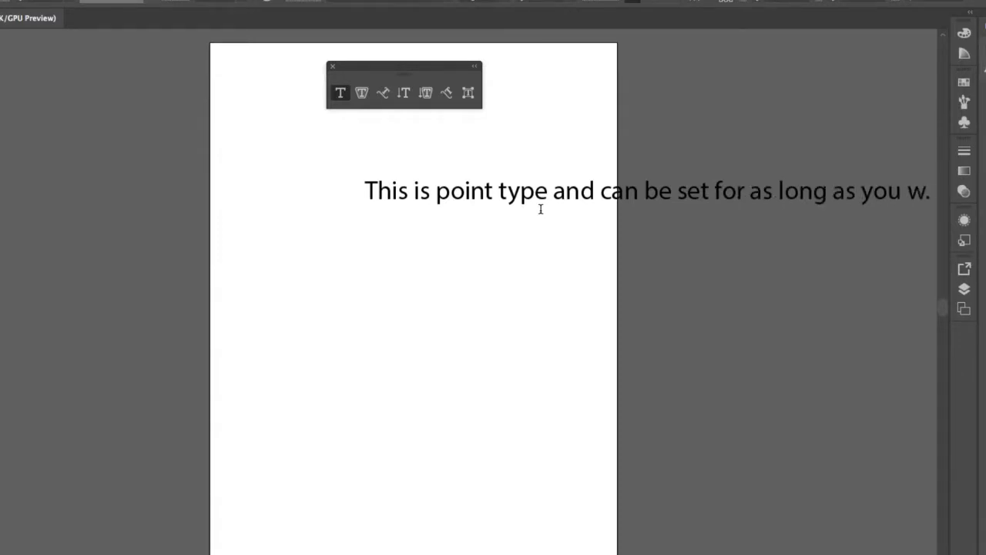
text(ish)
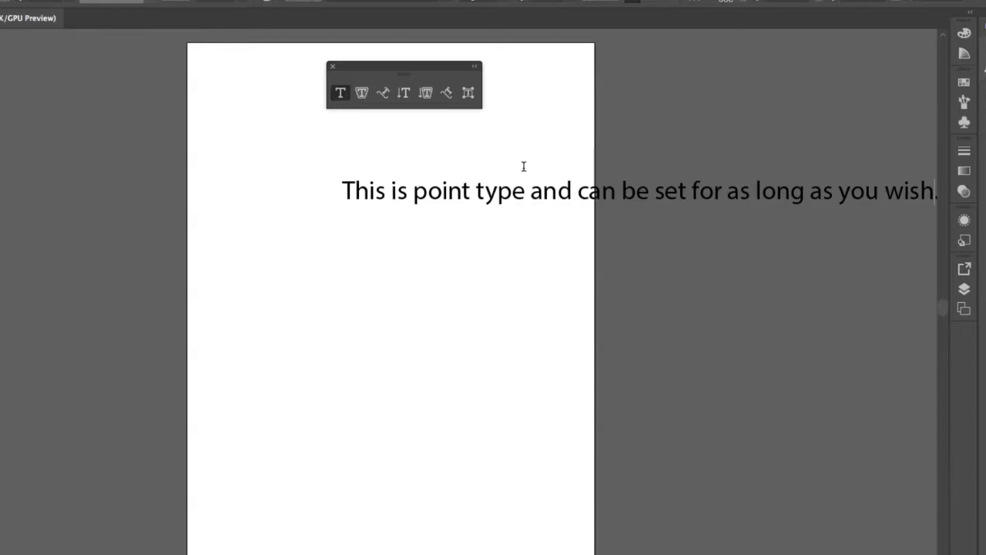
key(Escape)
Move and shrink the point-type line, undoing an accidental flipped move.
drag(646, 197, 497, 195)
drag(792, 203, 755, 185)
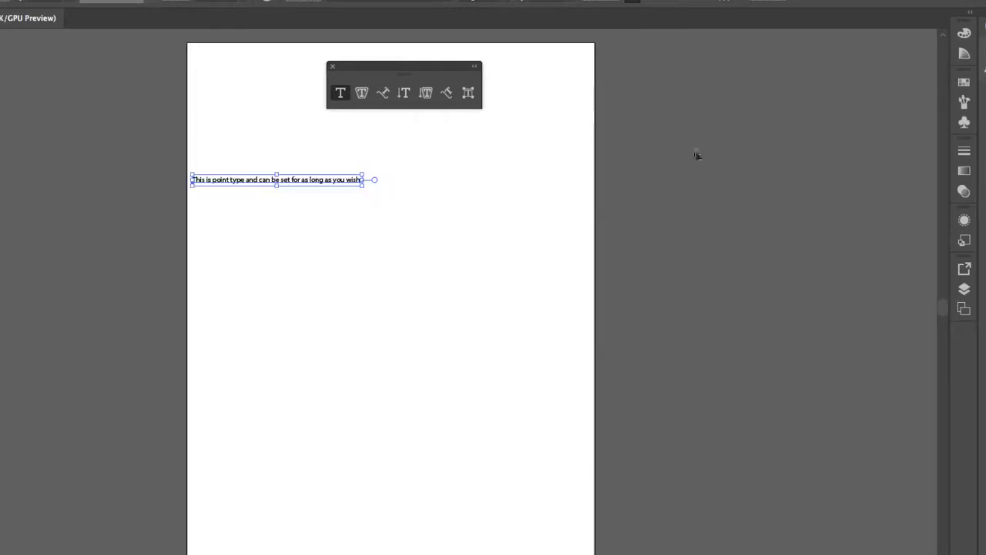
drag(315, 182, 531, 130)
drag(279, 160, 560, 189)
key(ctrl+z)
key(ctrl+z)
Scale the line taller and narrower, then move it lower and to the left.
key(v)
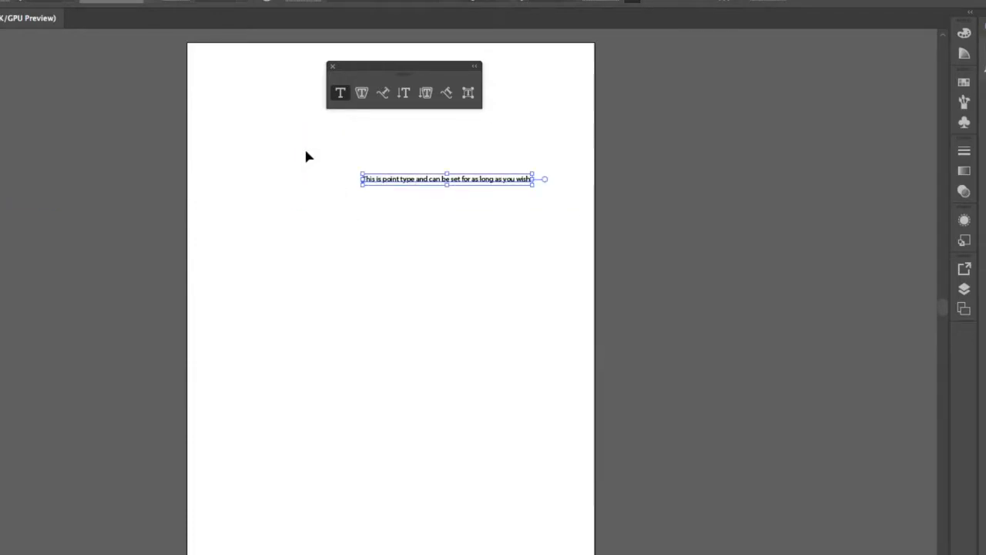
click(550, 188)
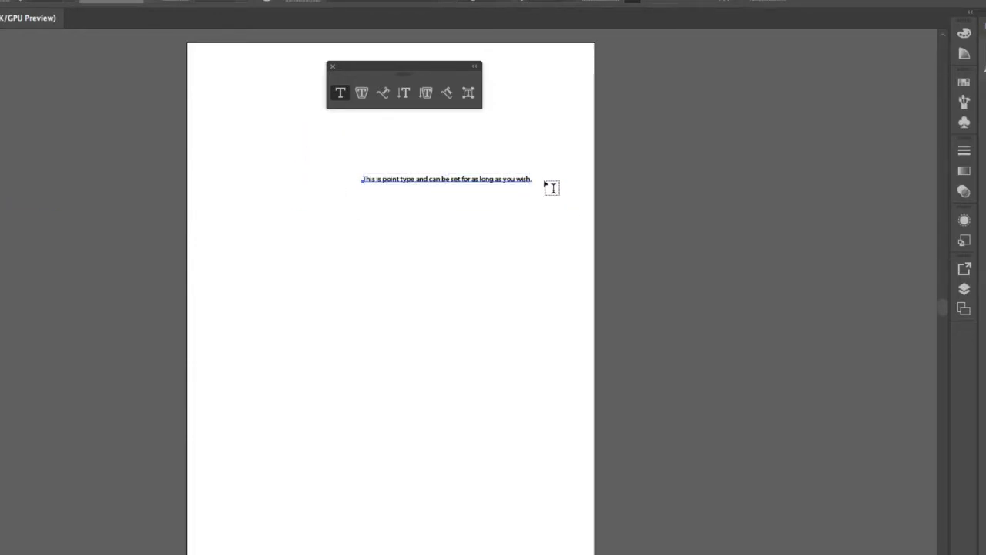
click(509, 180)
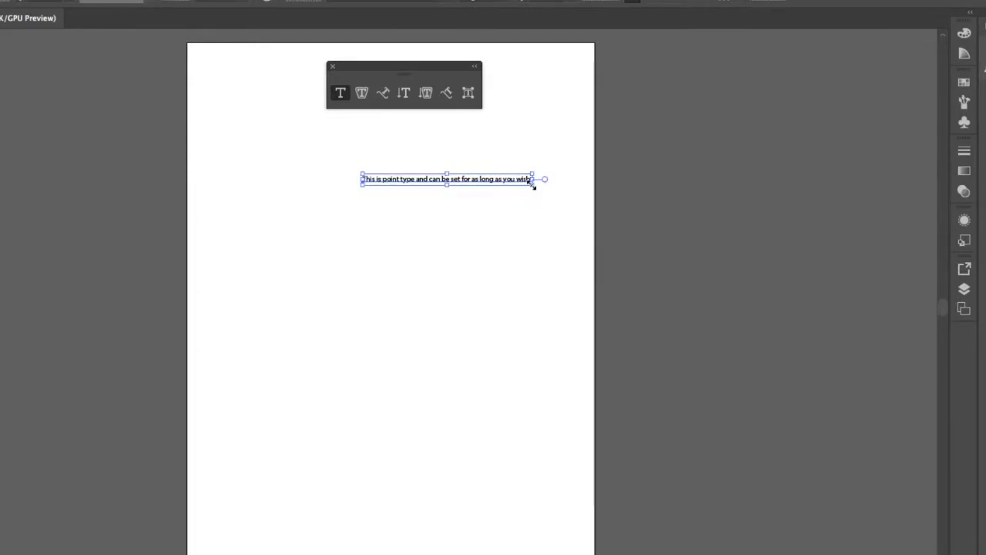
drag(533, 186, 501, 202)
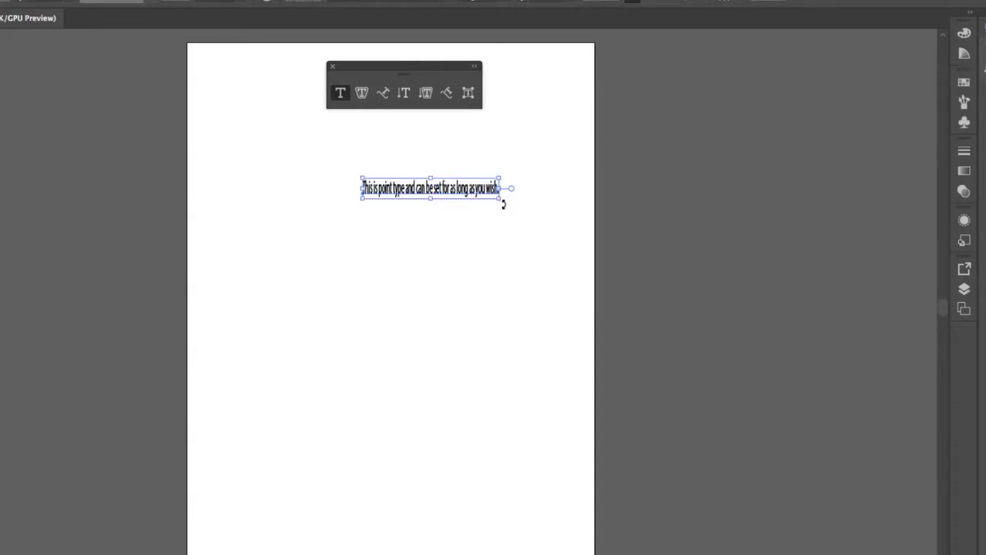
key(ctrl+z)
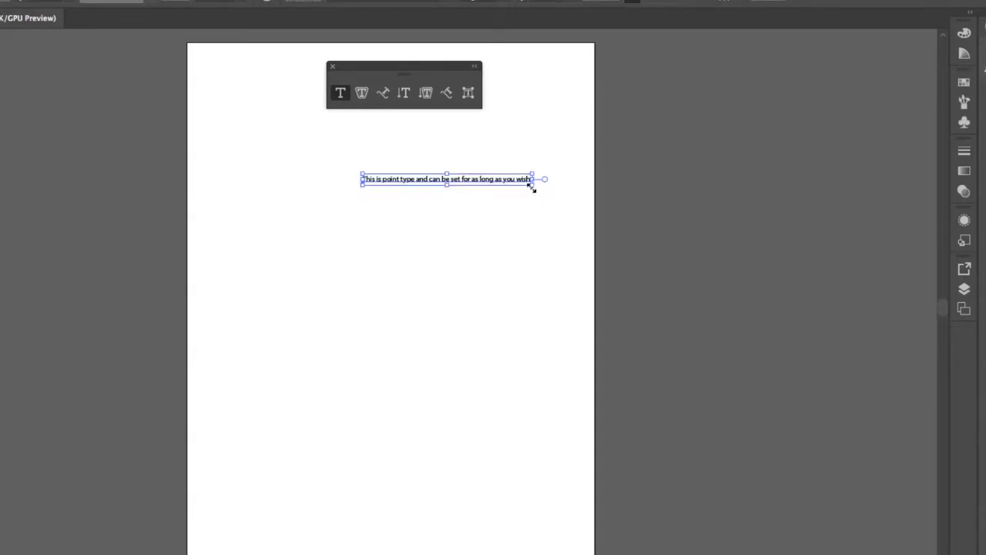
drag(532, 188, 575, 318)
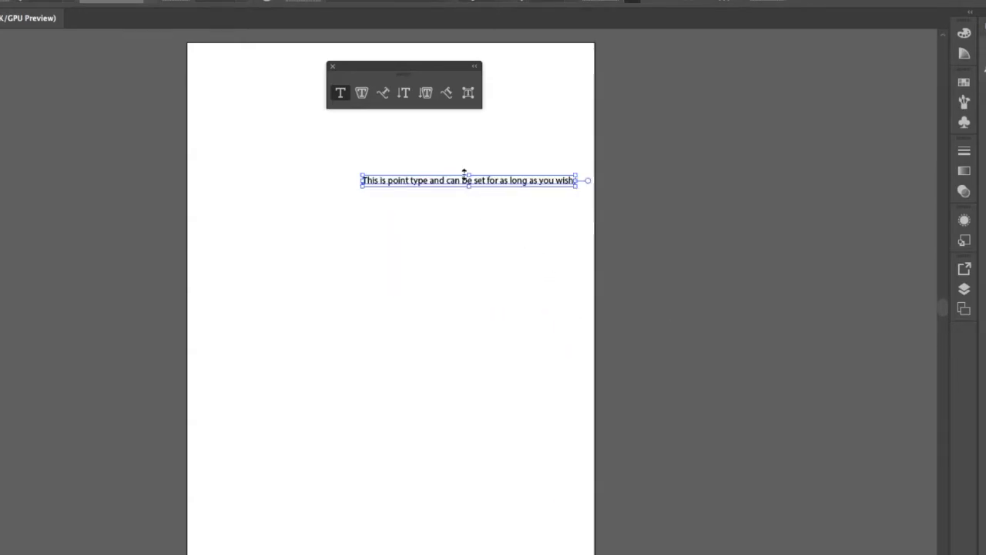
drag(431, 183, 356, 207)
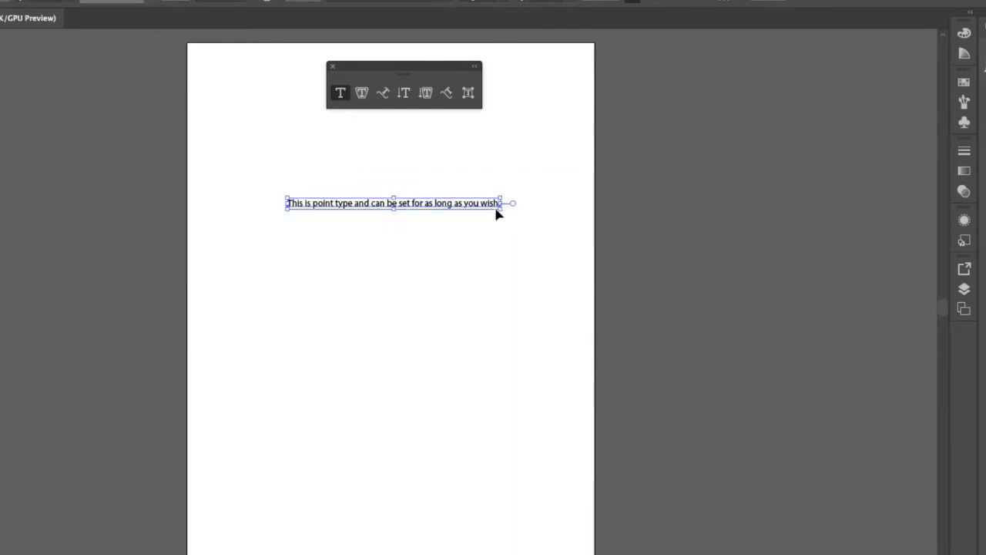
key(t)
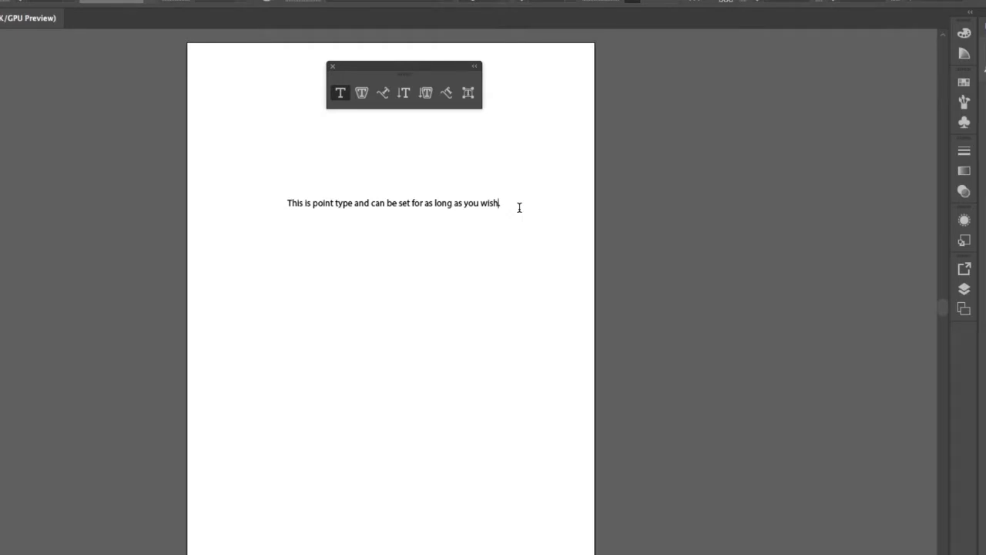
key(Escape)
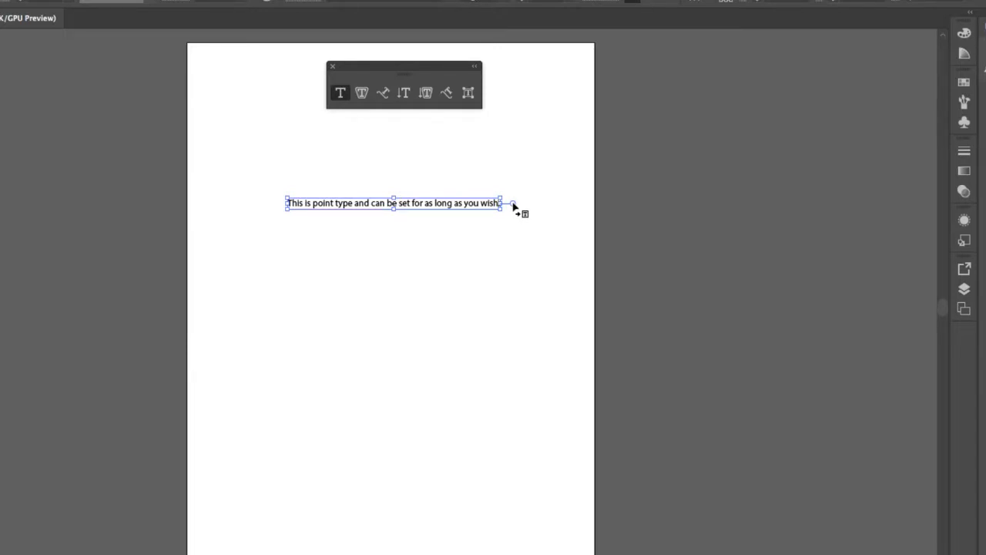
scroll(514, 207, left, 4)
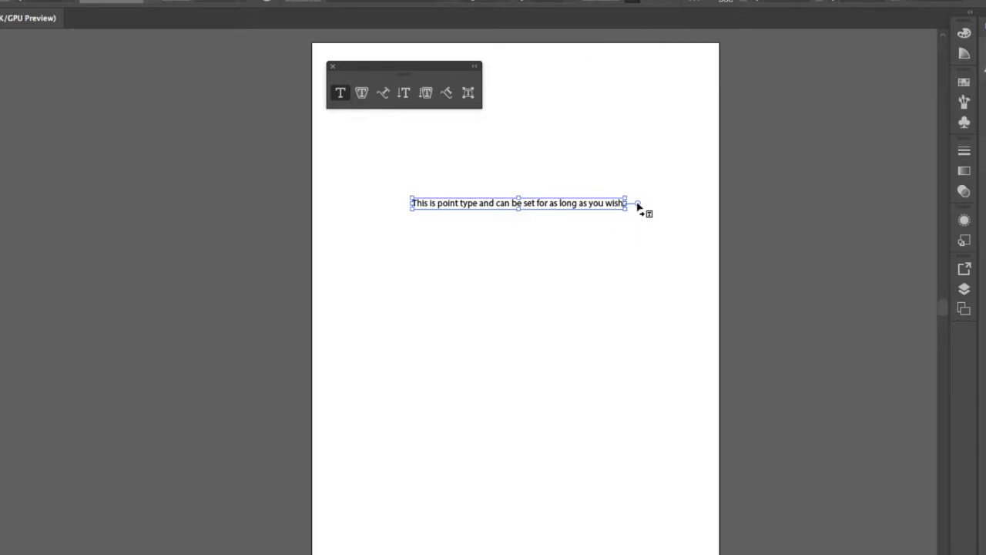
Convert the sentence to area type and resize its box so it wraps onto three lines.
click(638, 205)
click(615, 206)
double_click(638, 205)
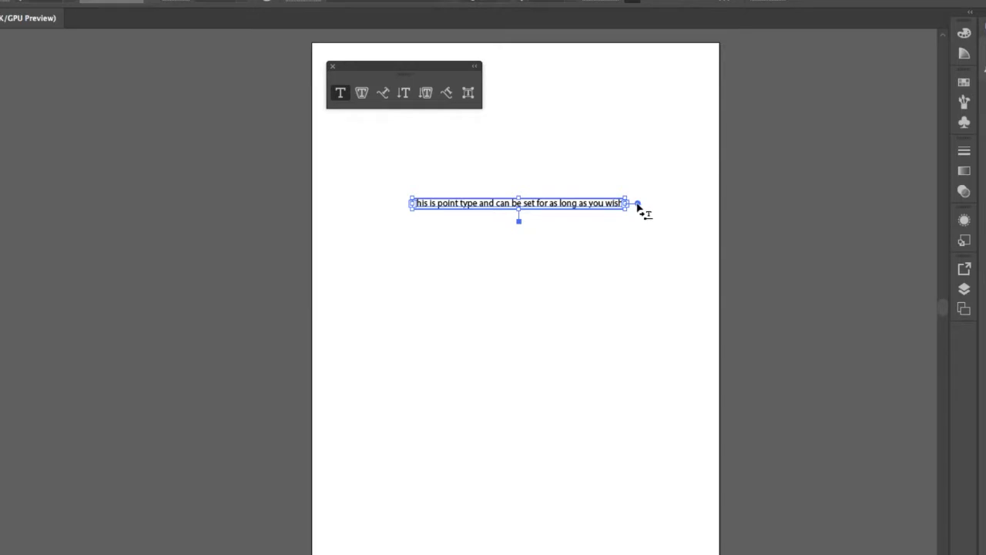
double_click(638, 205)
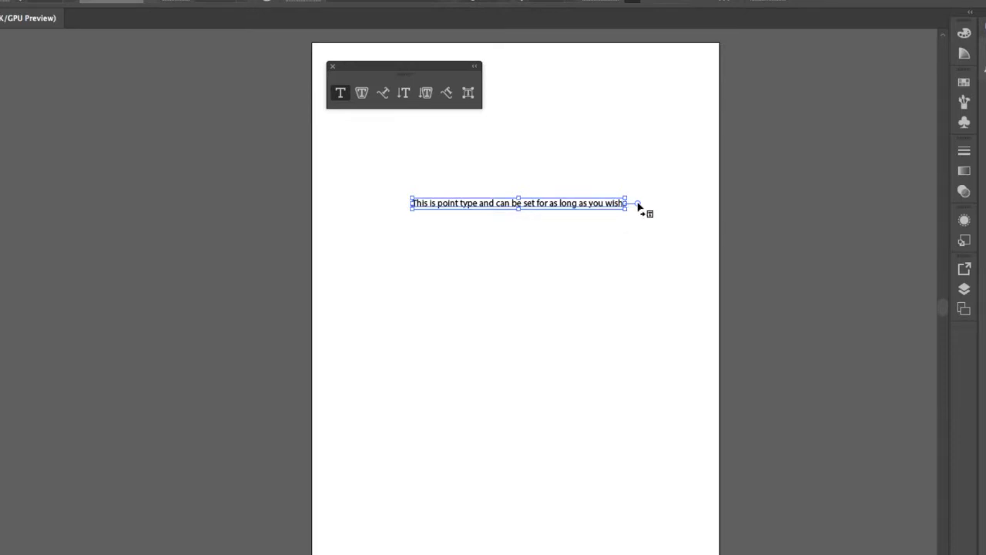
double_click(638, 204)
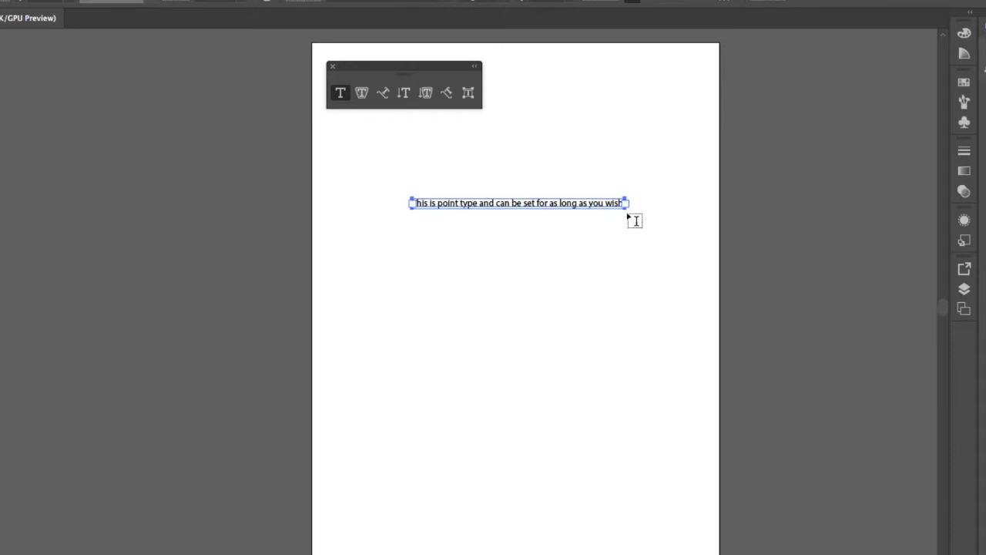
drag(625, 209, 484, 307)
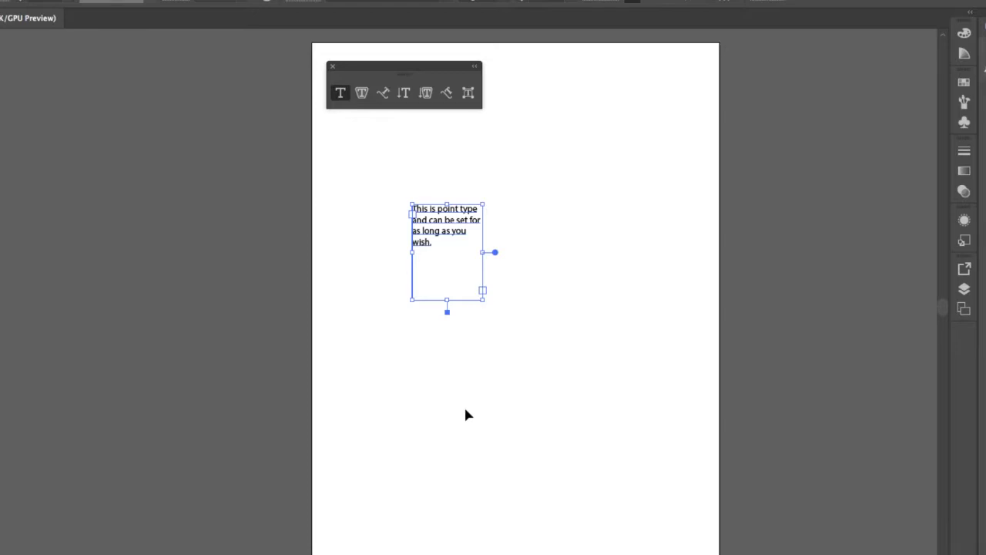
drag(483, 299, 517, 311)
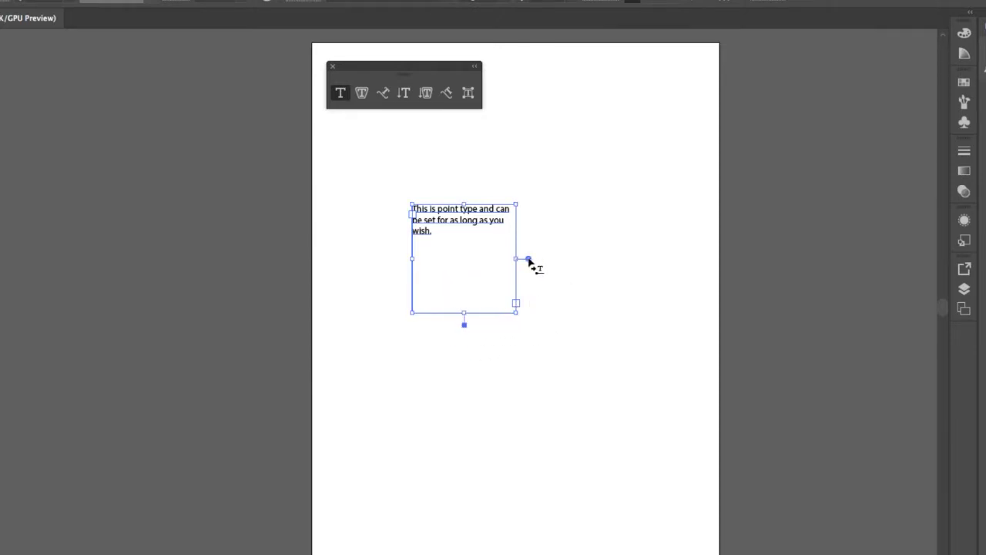
Convert the three-line text back to point type and scale it up much larger.
double_click(528, 259)
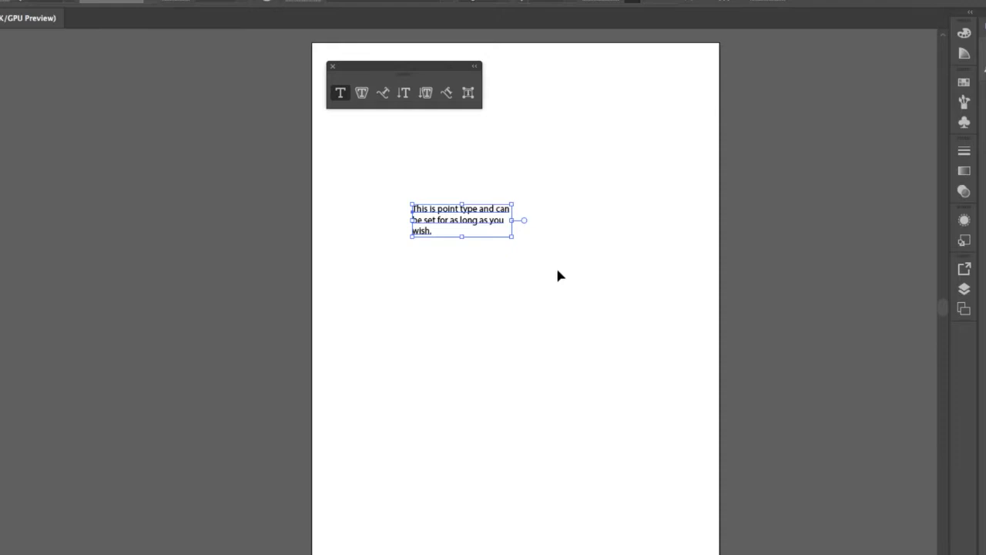
drag(511, 238, 671, 392)
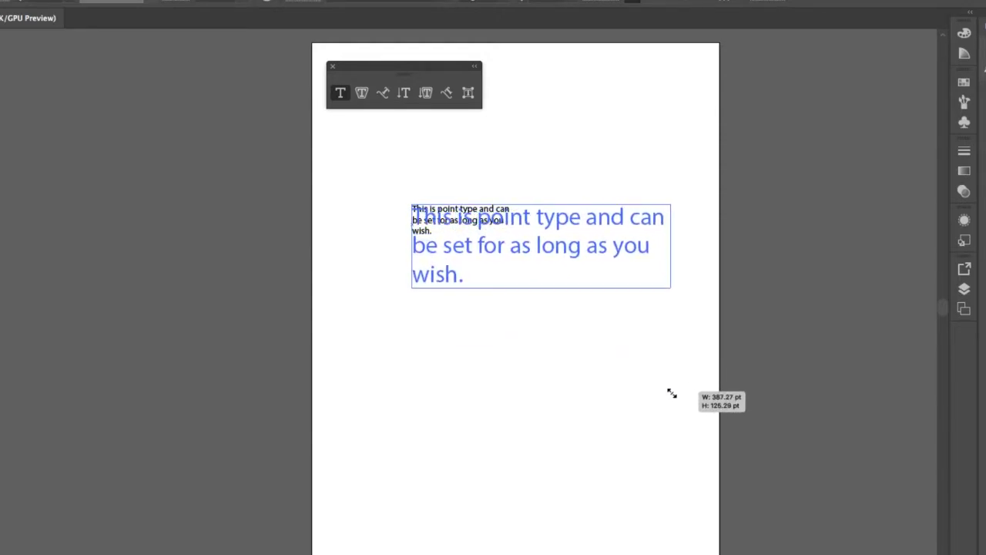
key(t)
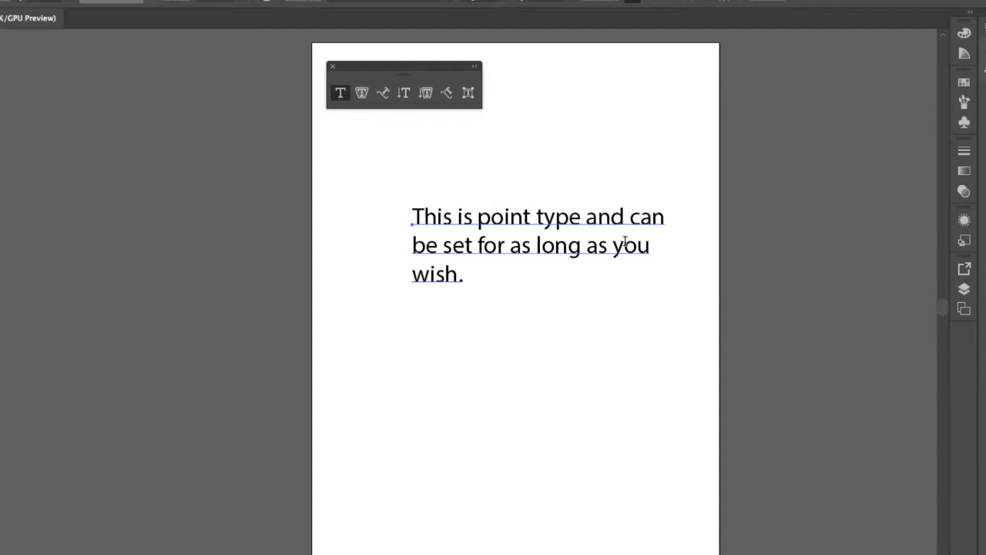
key(Escape)
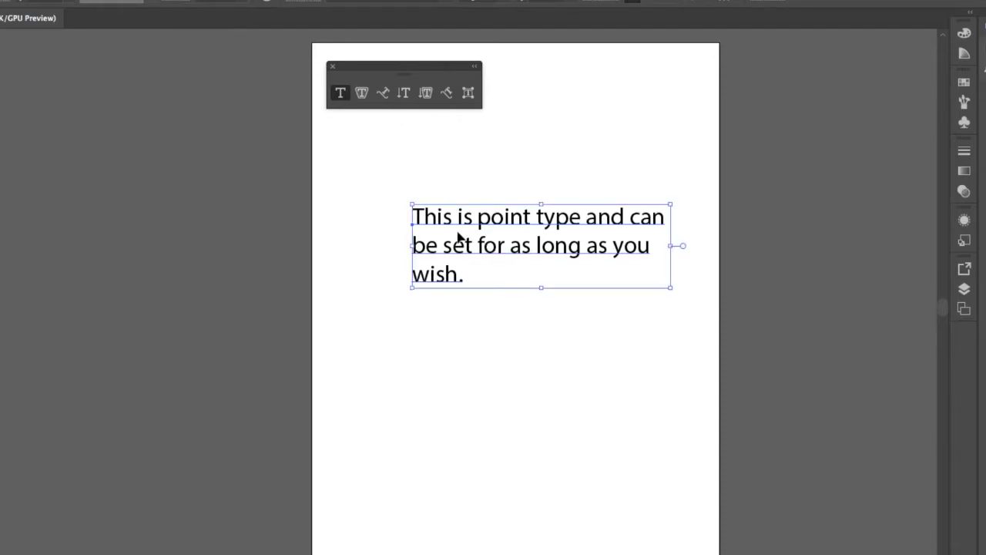
click(468, 166)
click(461, 223)
key(t)
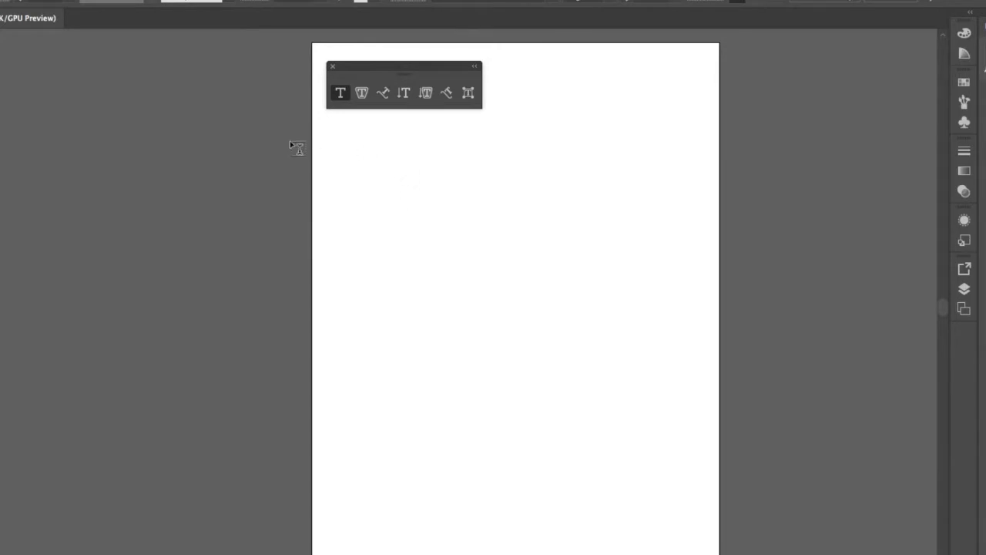
Draw an S-shaped wave path with the Pen tool using four anchors.
key(p)
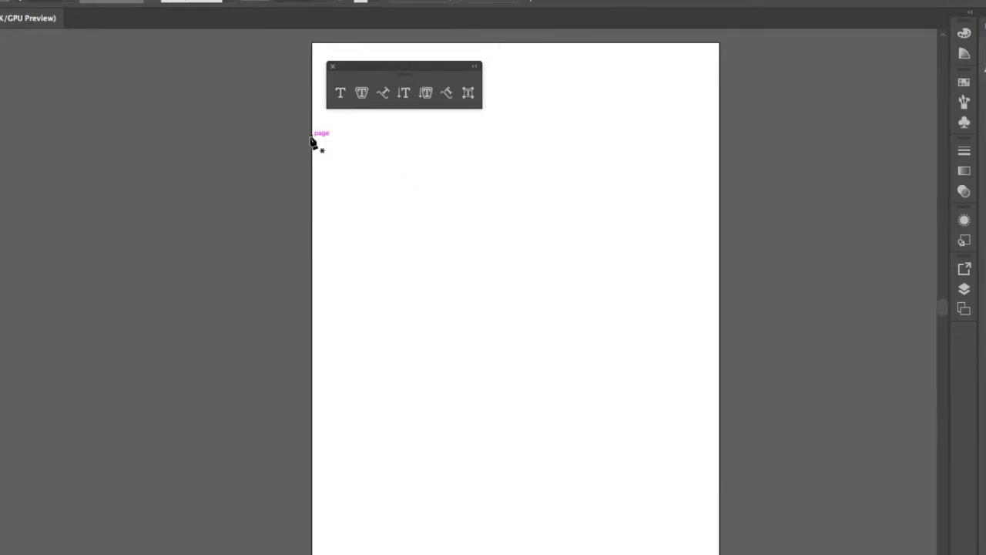
click(368, 242)
click(407, 198)
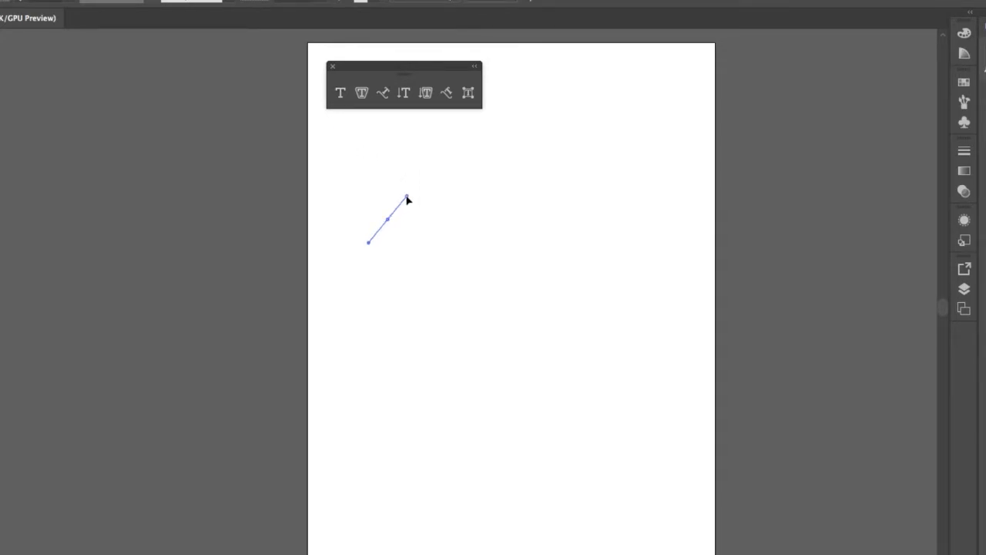
drag(472, 225, 491, 280)
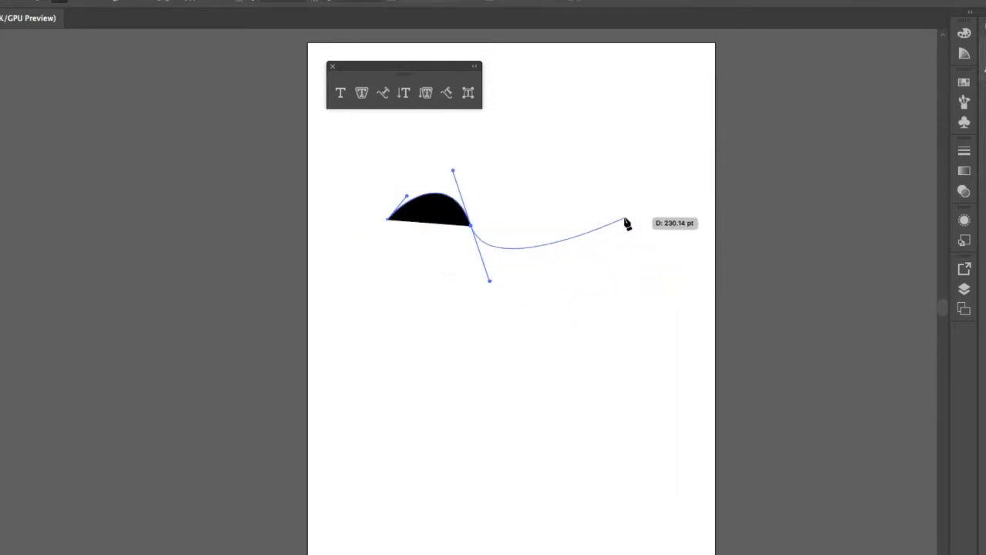
drag(618, 221, 665, 122)
ctrl+click(552, 368)
Raise the wave's left hump and flow Type on a Path placeholder text along it.
click(449, 201)
drag(406, 199, 450, 139)
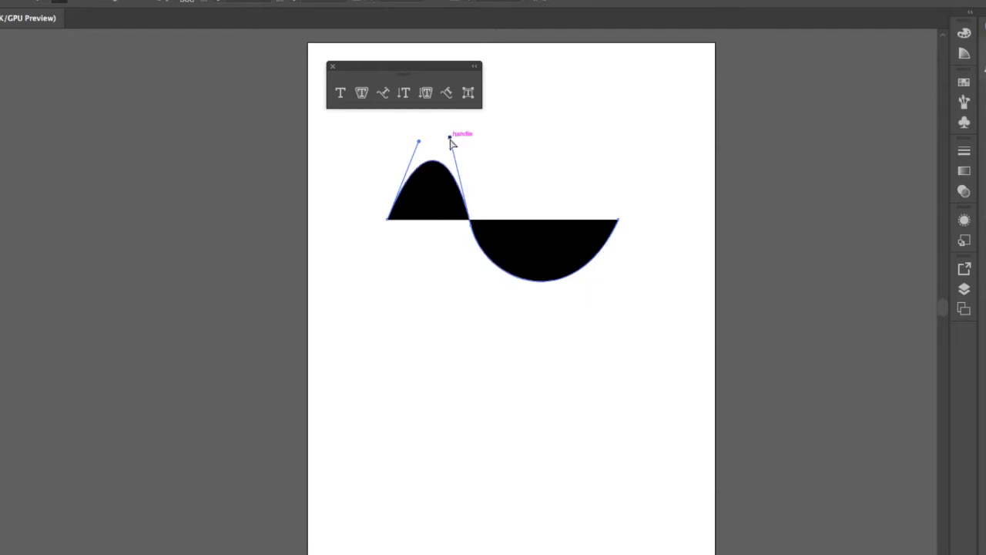
click(383, 94)
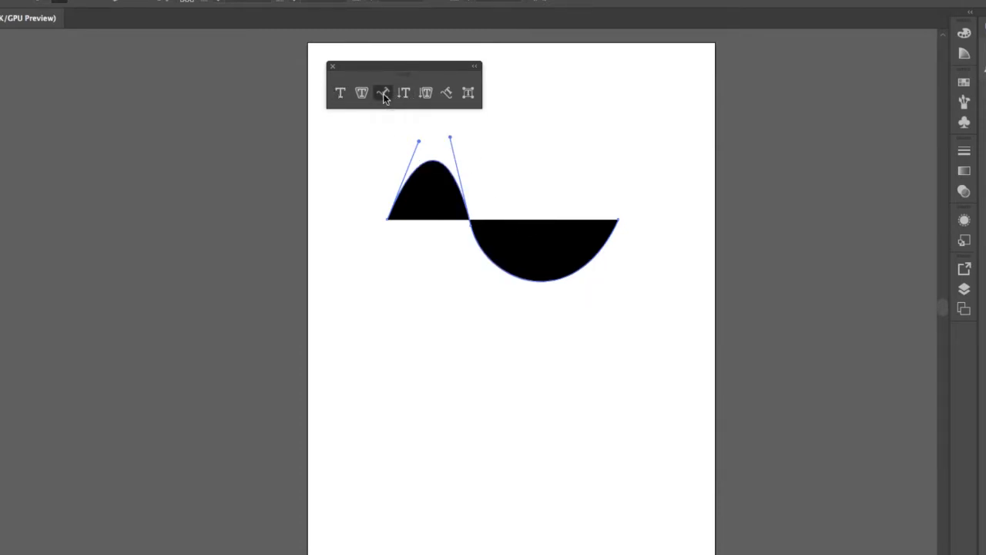
click(403, 182)
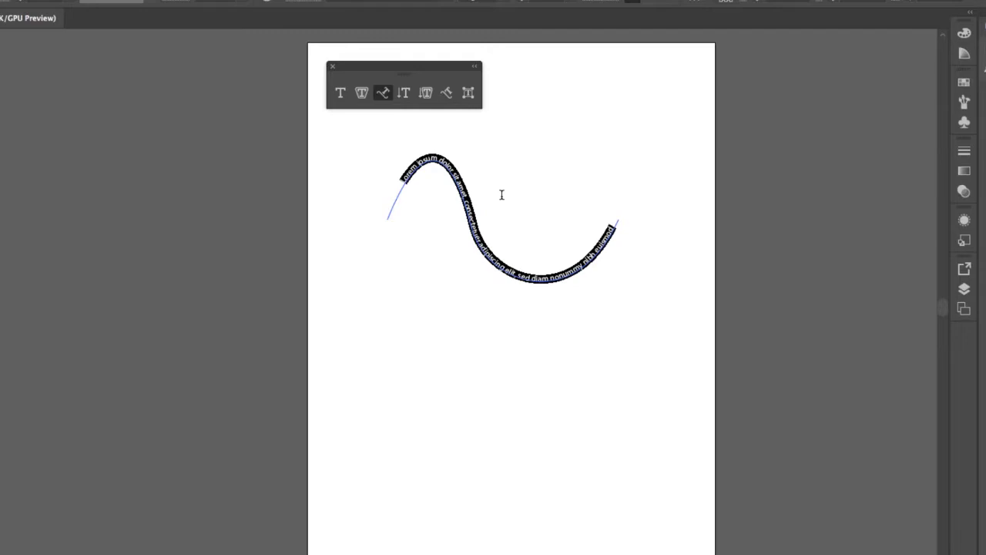
Replace the path's placeholder text with LEVIATHAN and set it to 48 pt.
key(BackSpace)
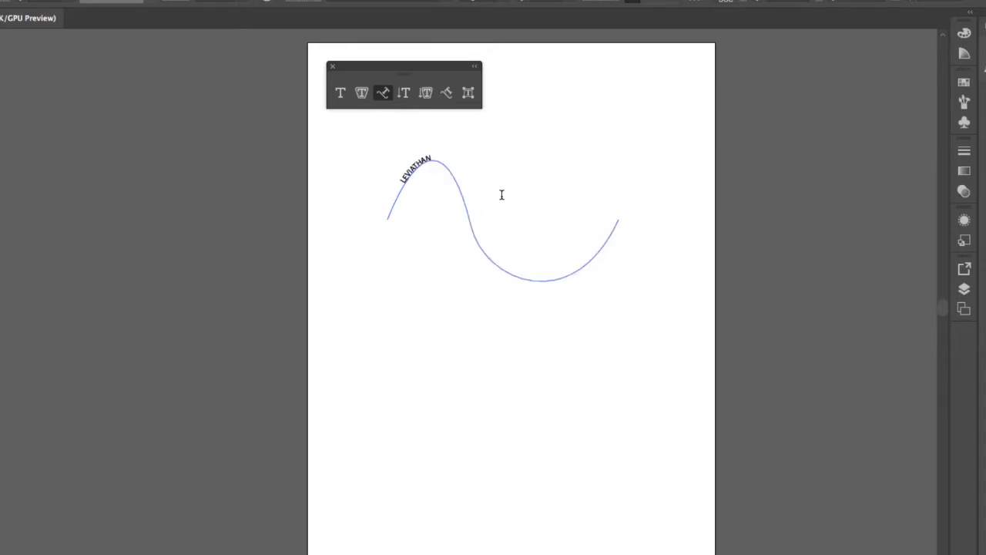
drag(436, 160, 392, 193)
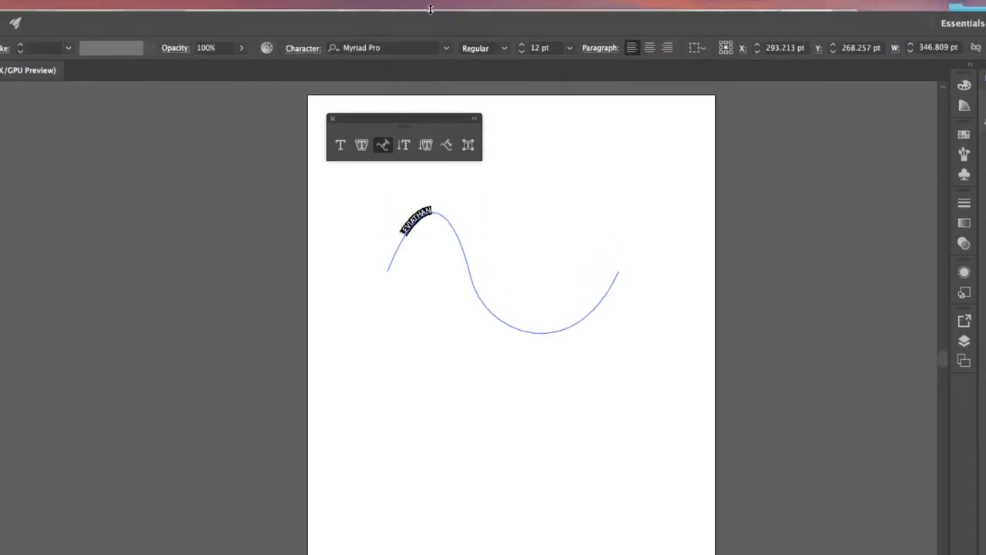
click(569, 48)
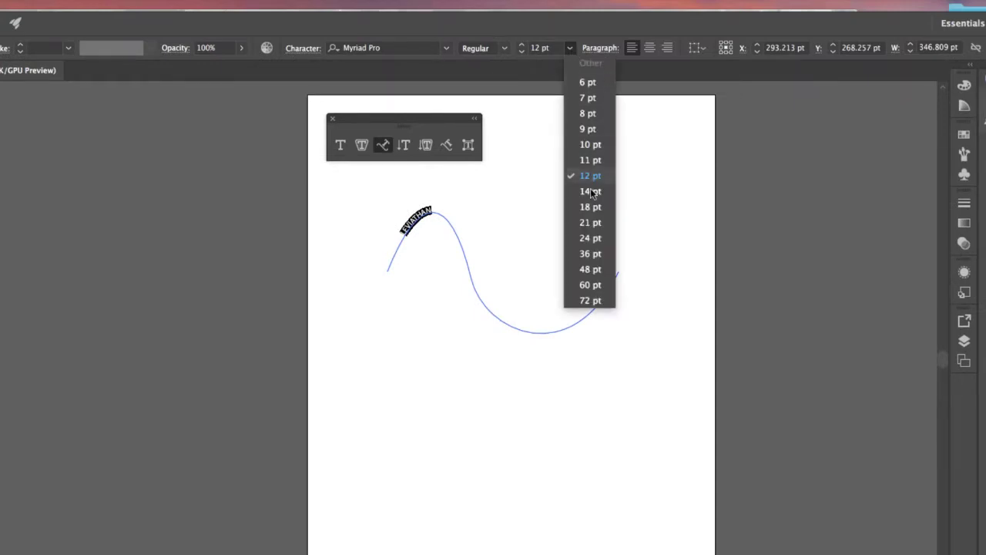
click(590, 270)
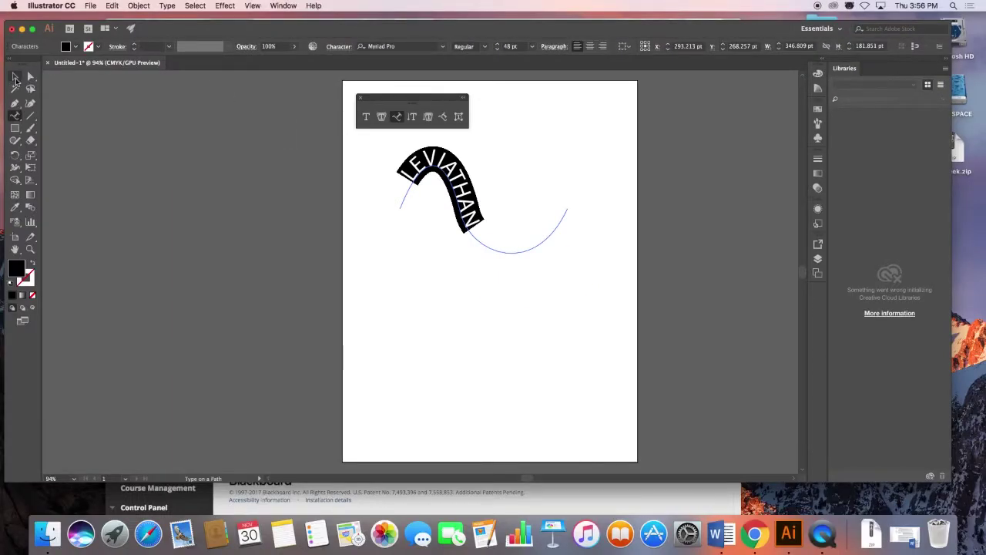
click(14, 78)
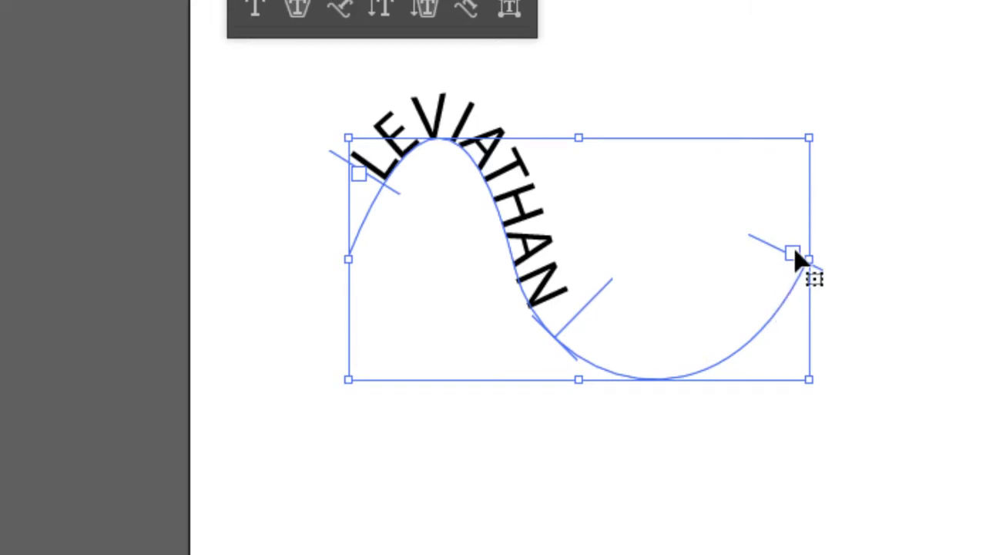
Slide LEVIATHAN's start and end points along the curve, then delete the path text.
drag(774, 246, 566, 215)
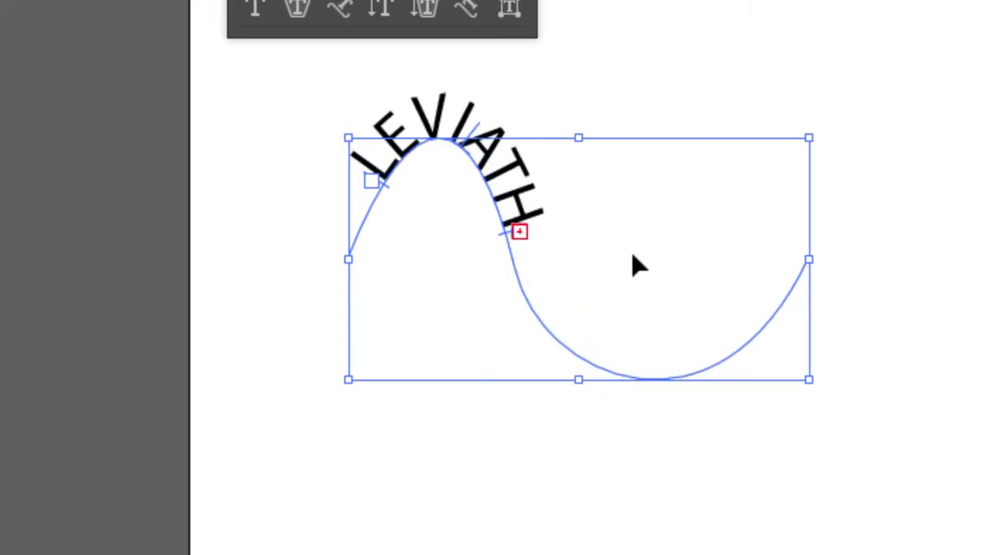
drag(500, 236, 541, 326)
drag(389, 191, 499, 189)
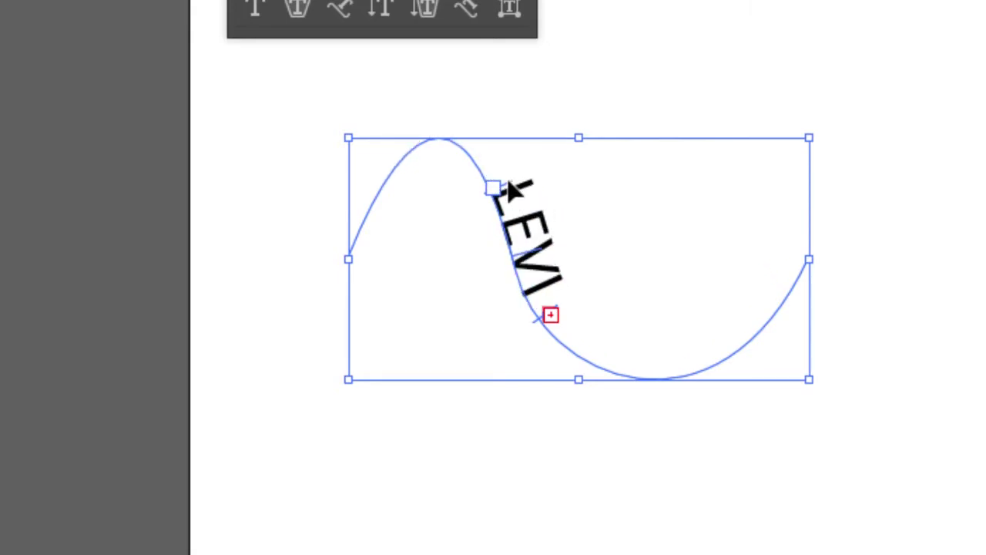
drag(508, 193, 457, 297)
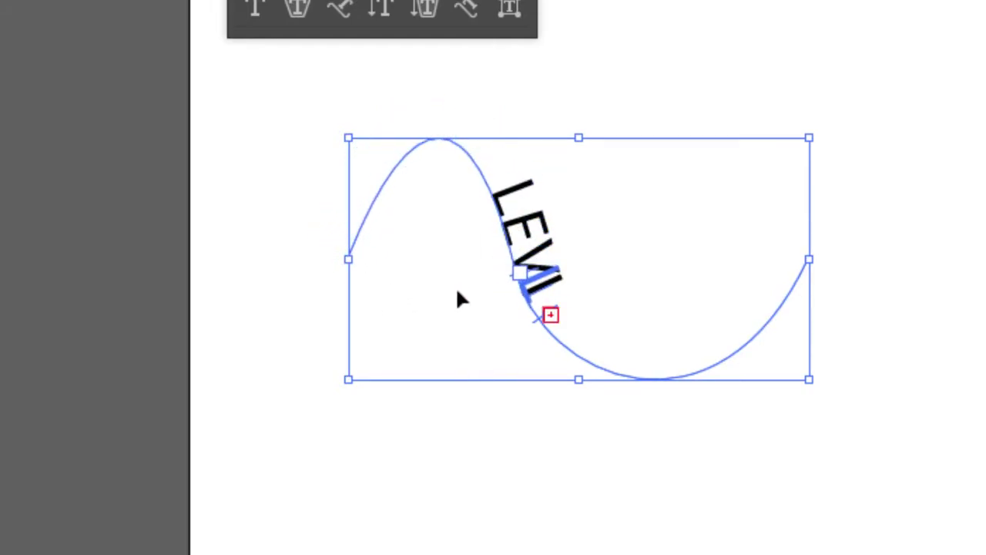
drag(423, 150, 351, 264)
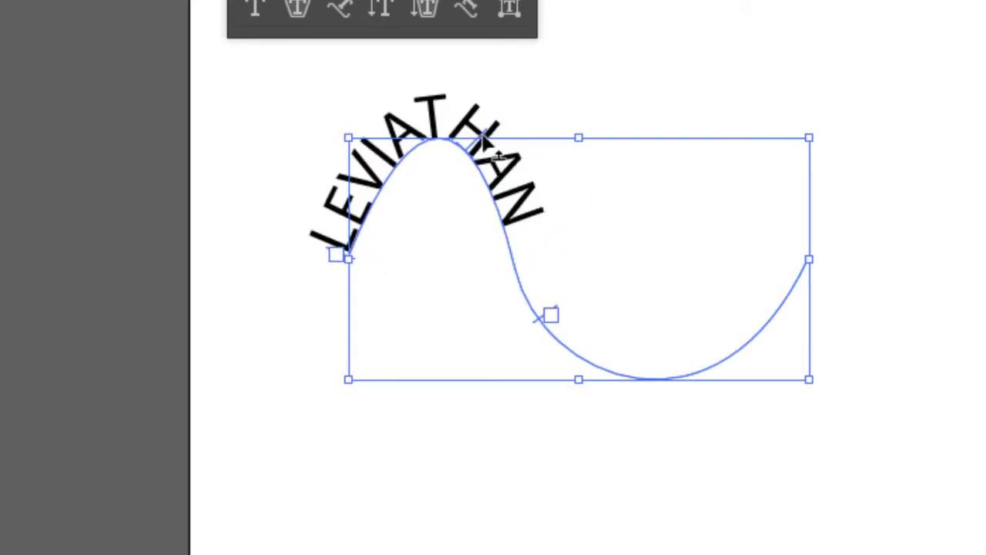
drag(495, 152, 590, 312)
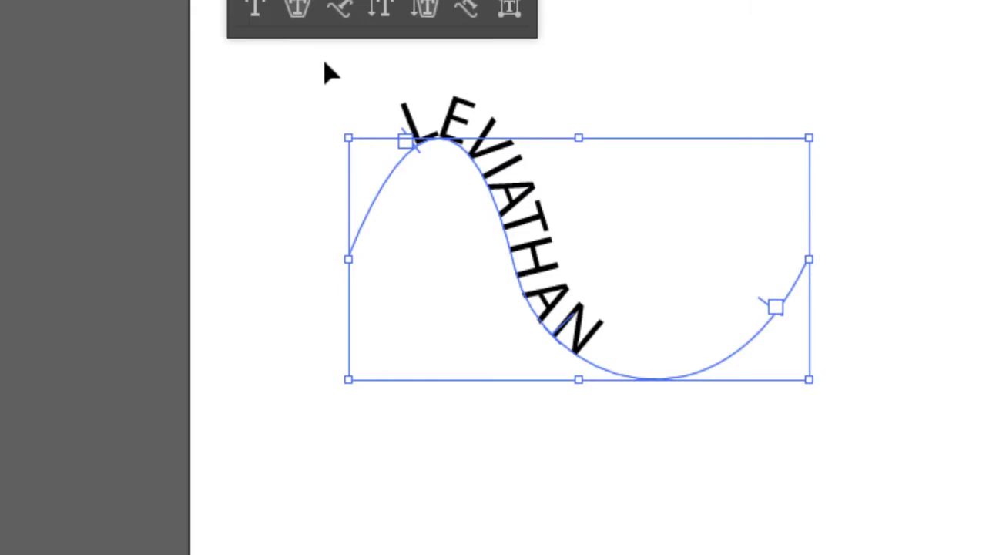
key(Delete)
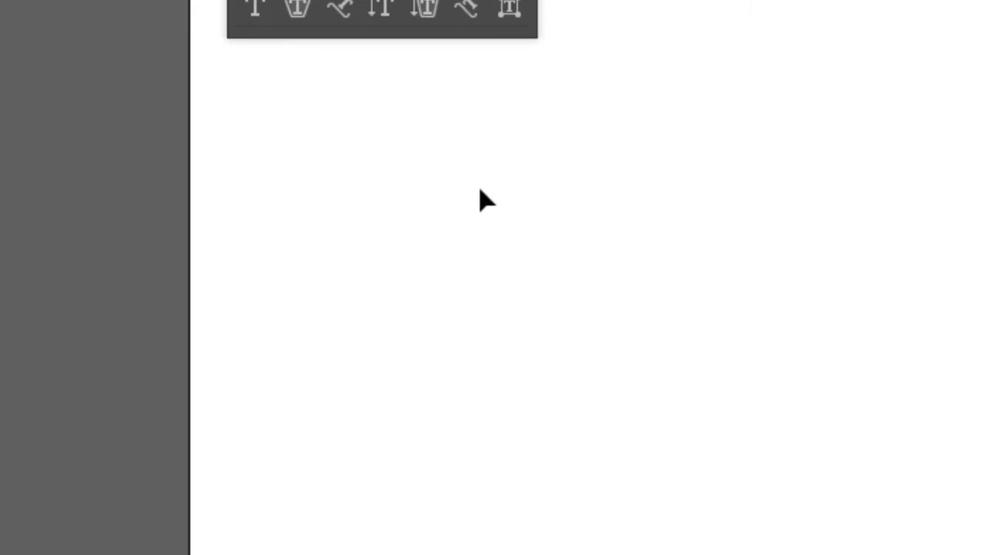
Draw a closed blob with the Pen tool from five smooth curve points.
key(p)
drag(483, 126, 453, 128)
drag(366, 260, 394, 364)
drag(572, 401, 614, 496)
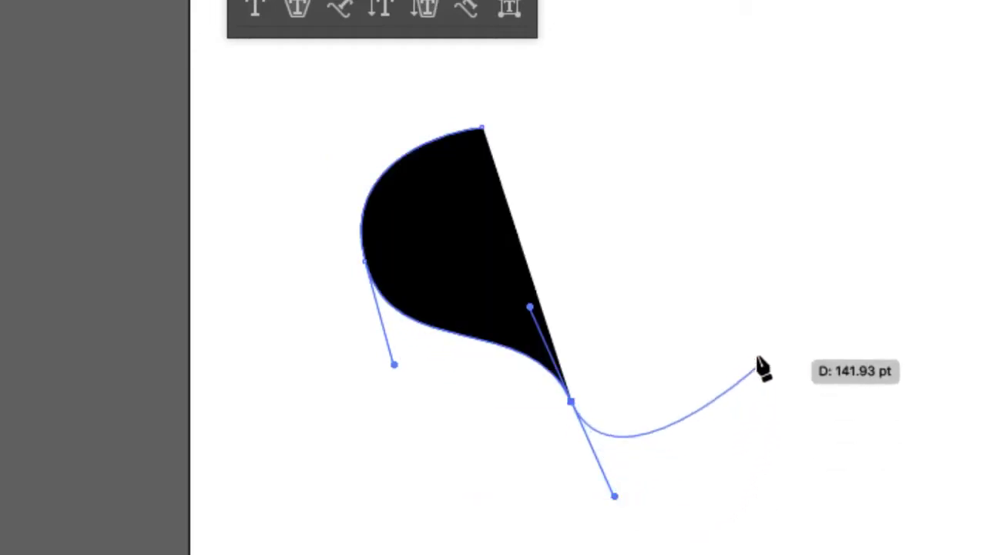
drag(759, 349, 726, 286)
drag(696, 137, 771, 90)
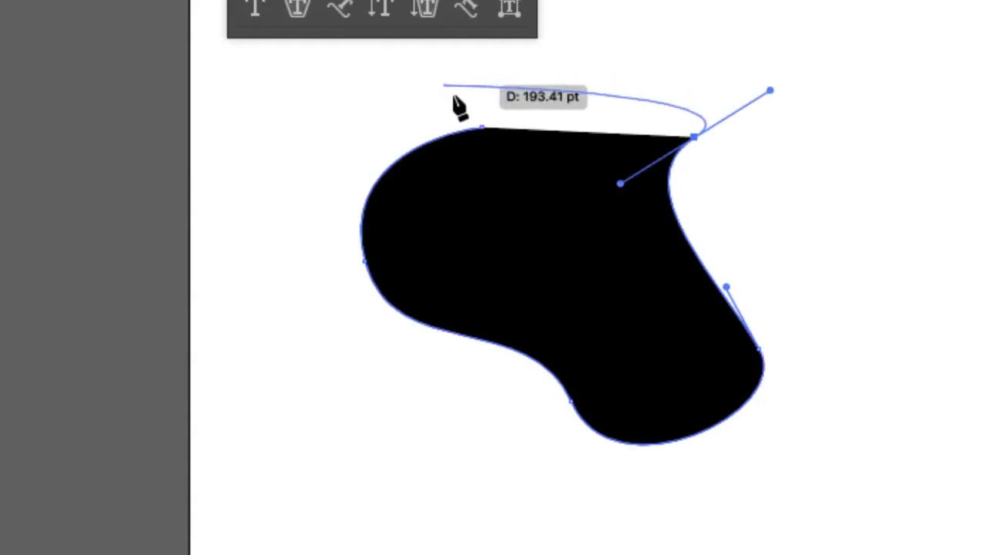
drag(482, 127, 352, 161)
Replace the blob's top-right anchor with a new point and bend the right side into a notch.
key(a)
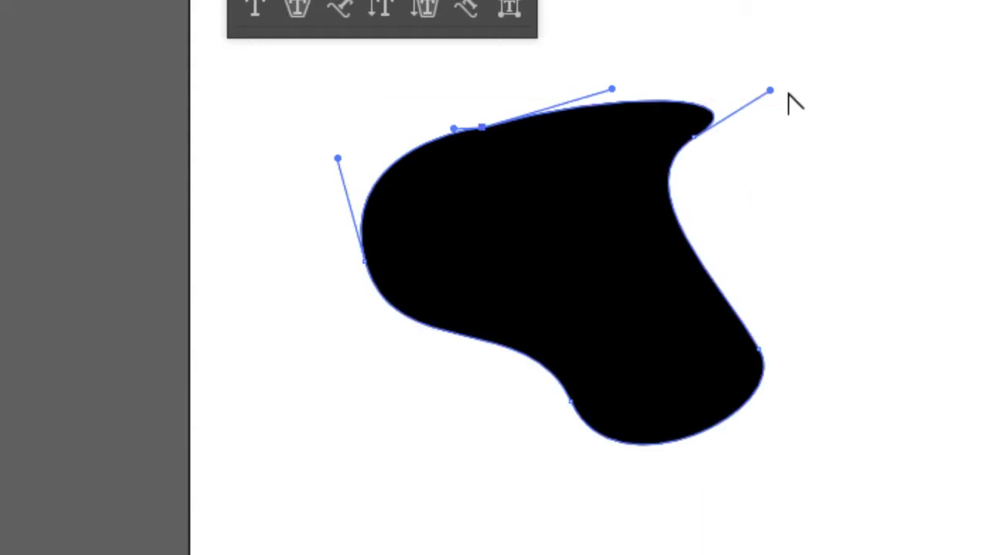
drag(770, 91, 753, 81)
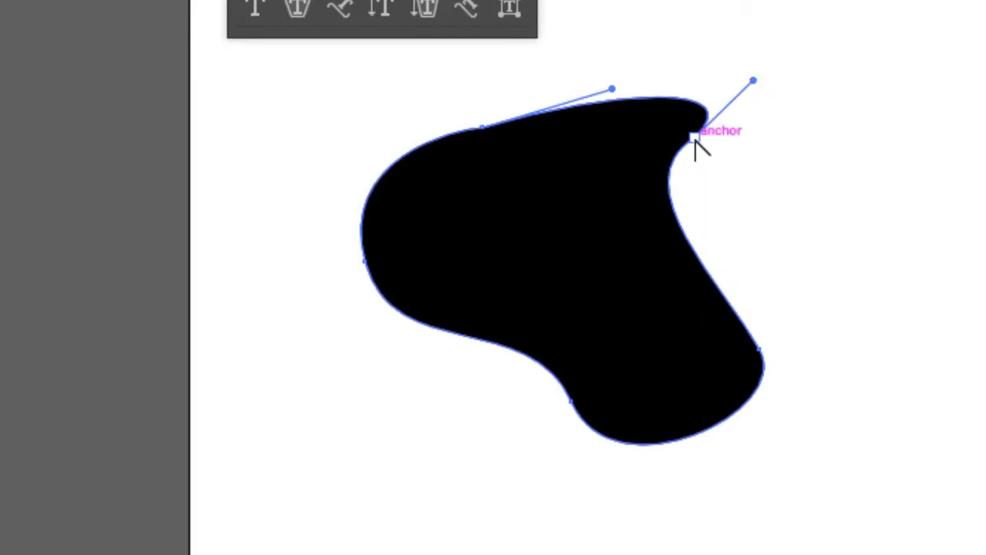
click(695, 137)
key(p)
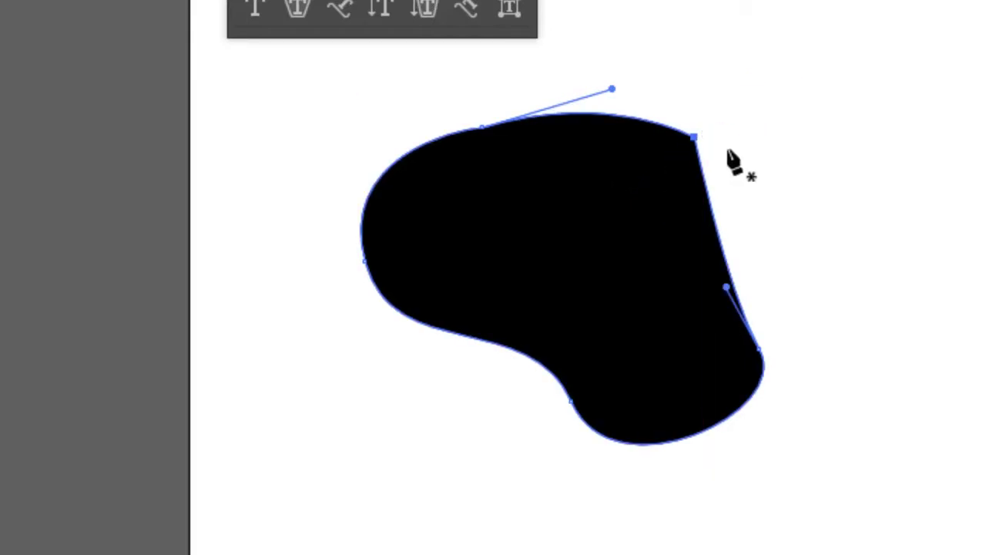
click(695, 137)
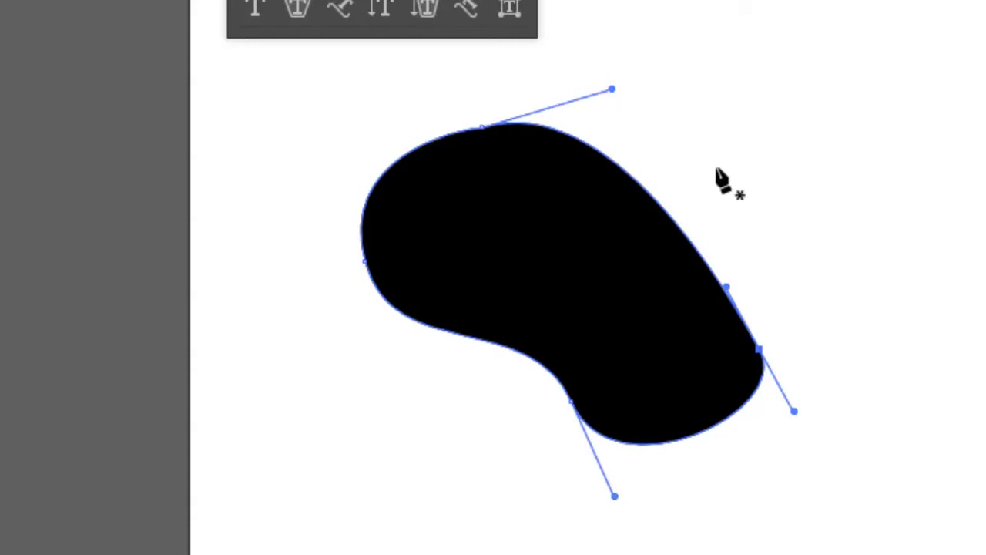
click(631, 176)
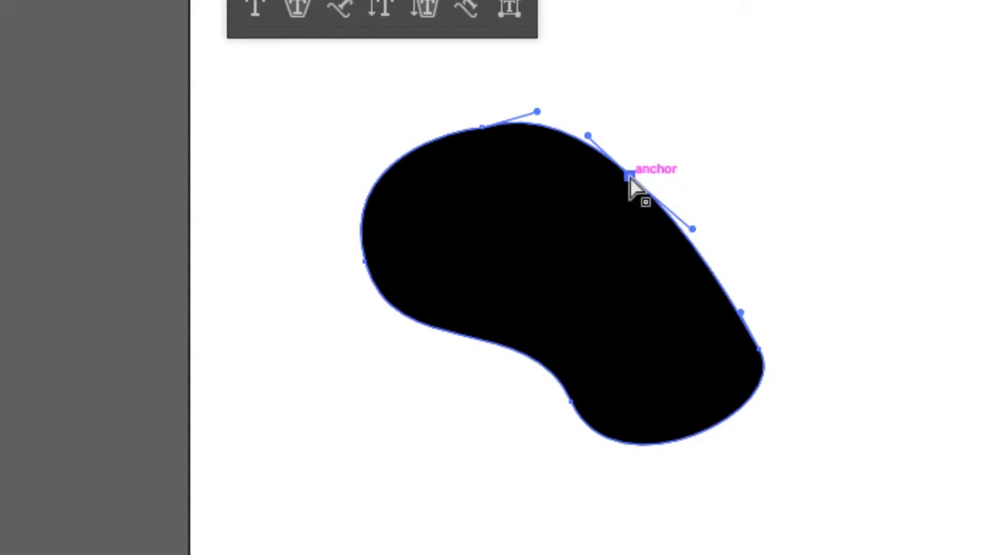
drag(632, 176, 669, 137)
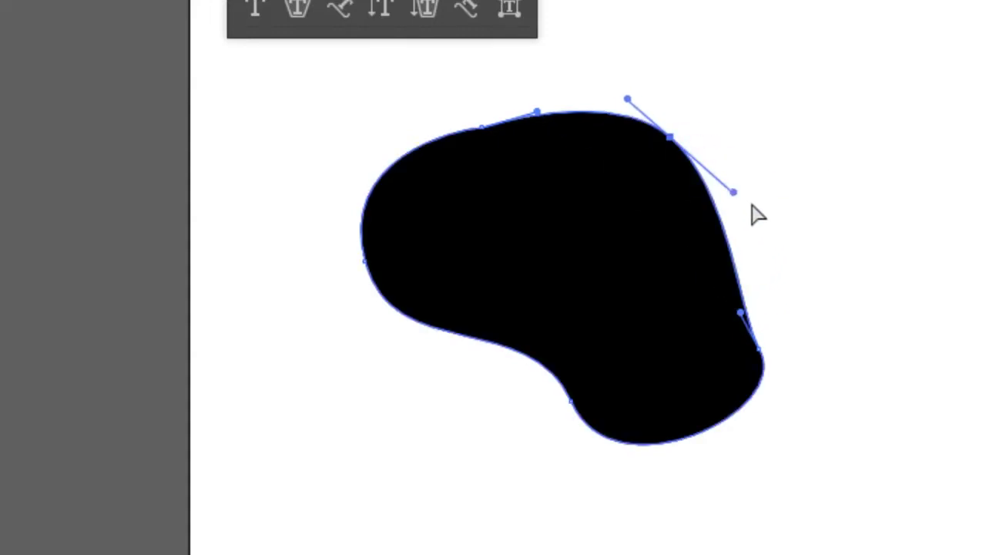
drag(727, 197, 655, 286)
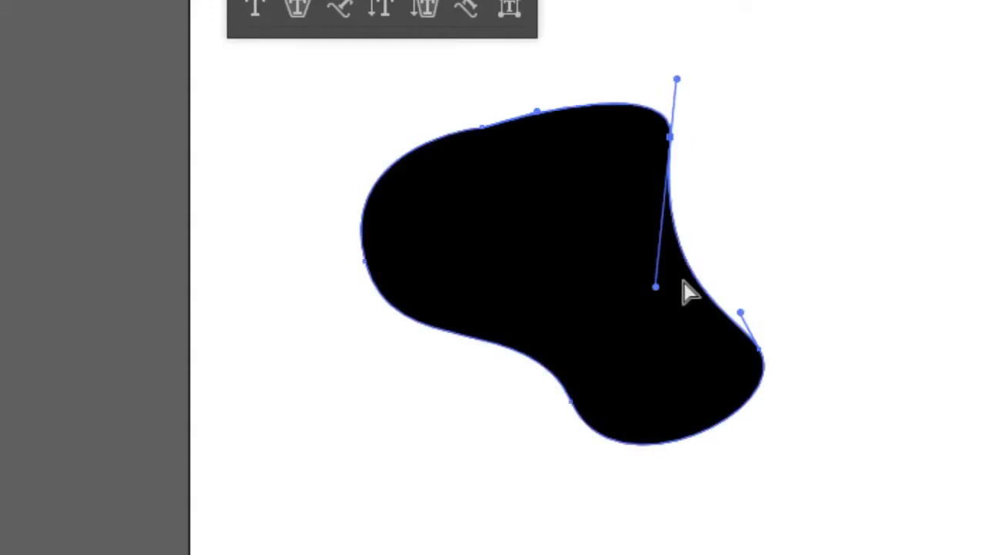
click(822, 224)
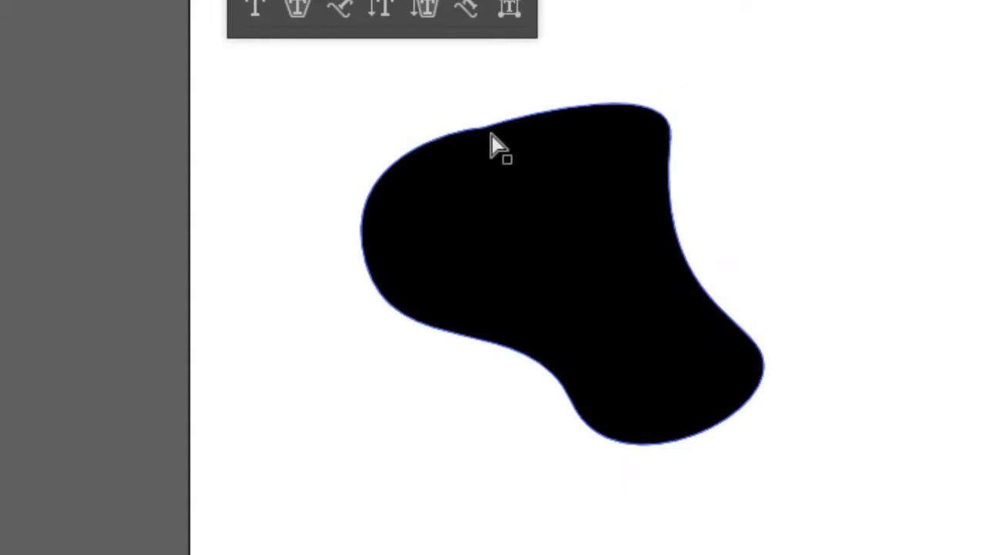
click(511, 52)
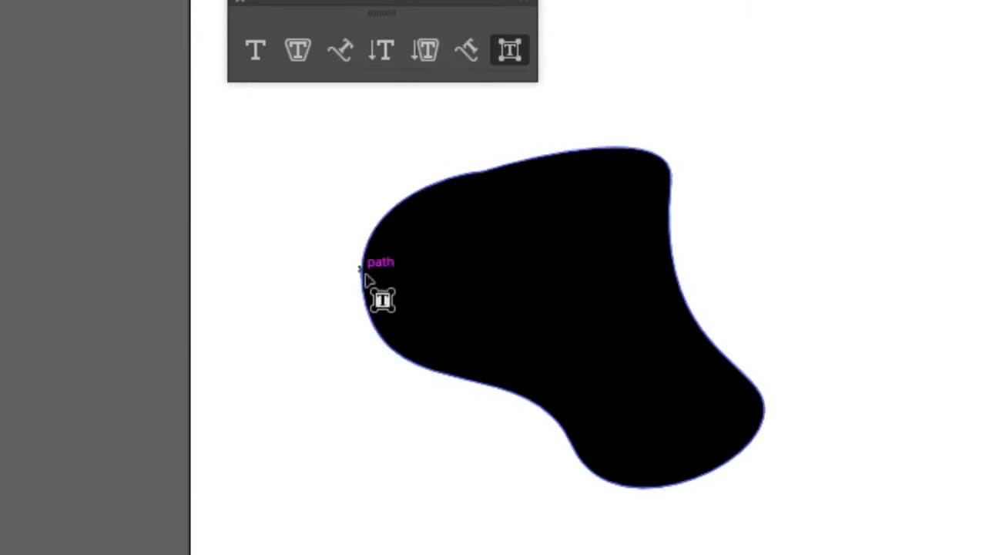
After undoing a test point text, fill the blob with Area Type placeholder text.
ctrl+click(382, 335)
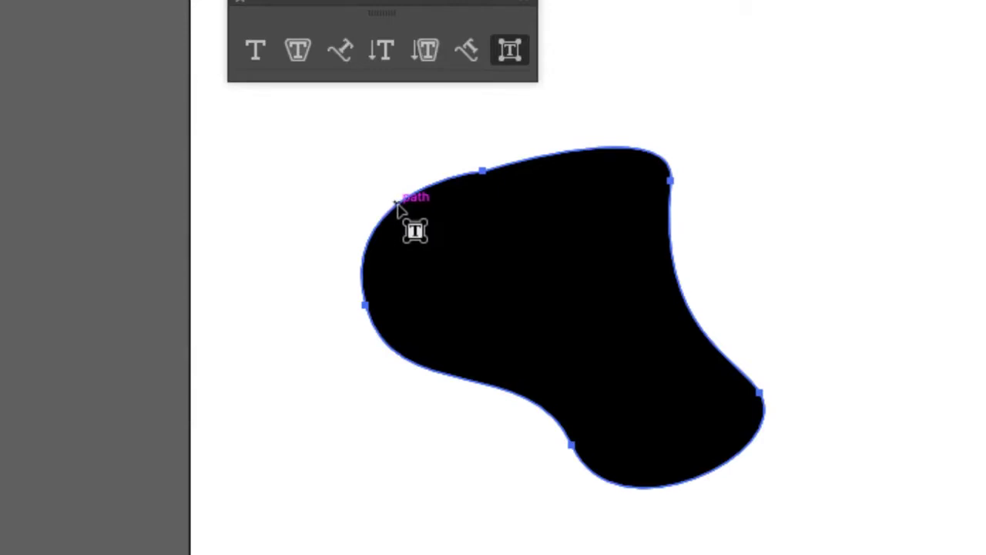
click(340, 50)
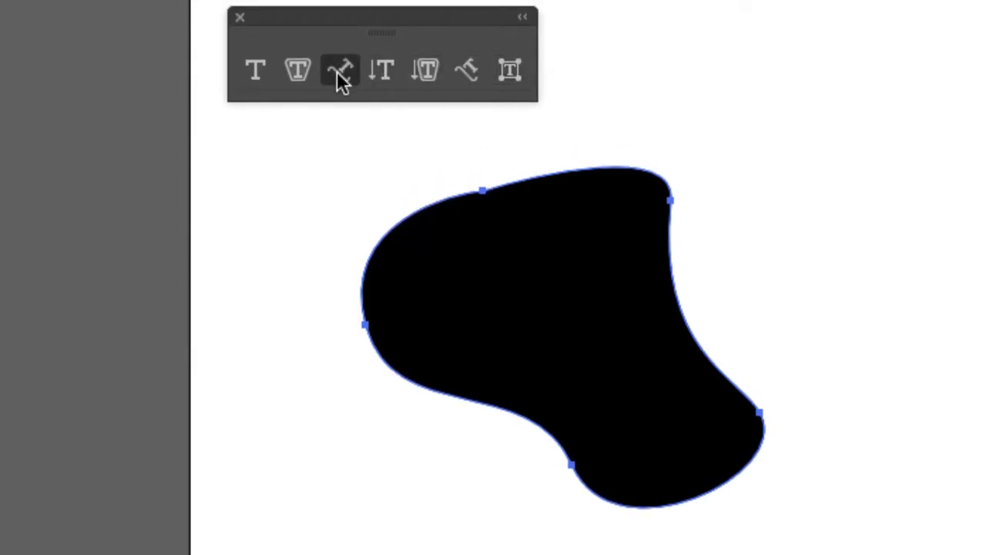
click(257, 71)
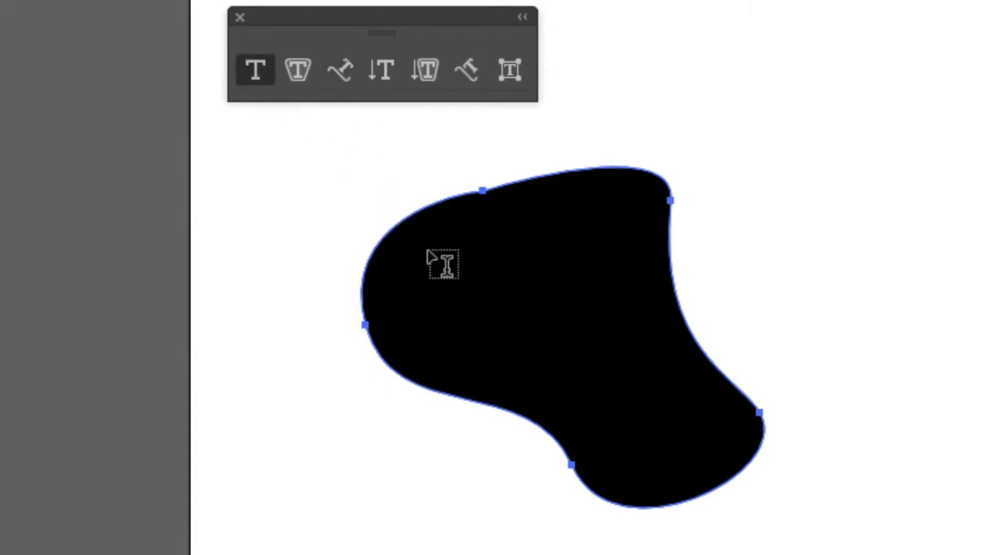
click(401, 247)
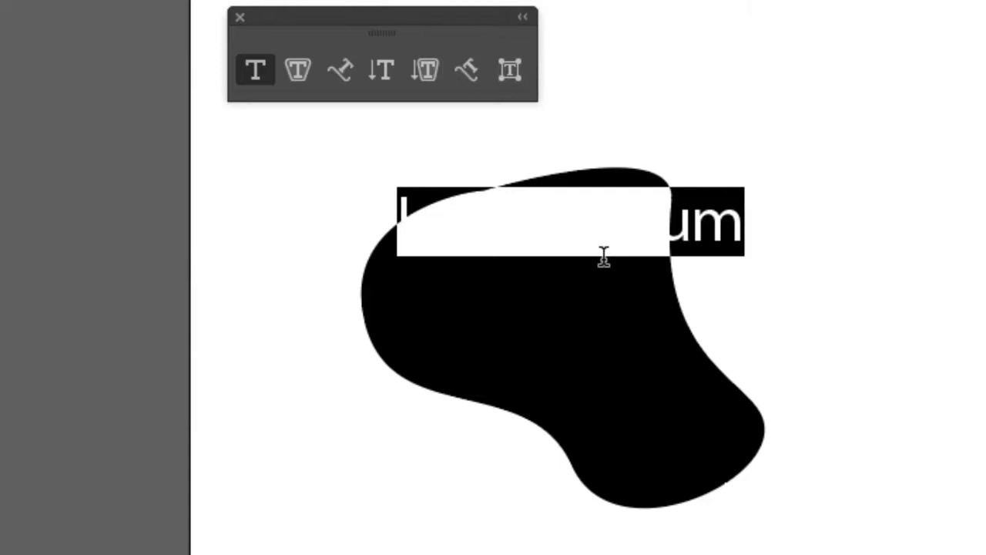
text(kd)
key(ctrl+z)
key(ctrl+z)
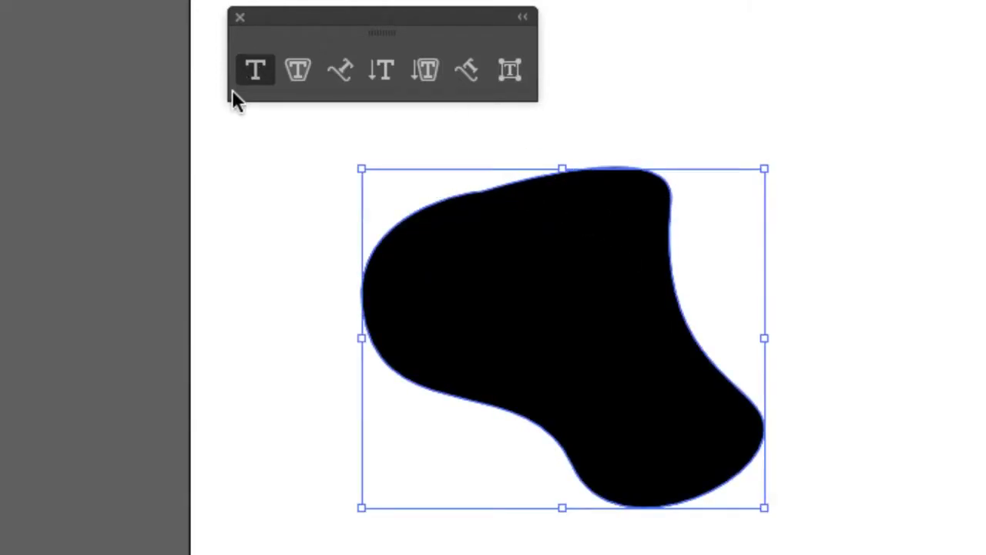
click(299, 71)
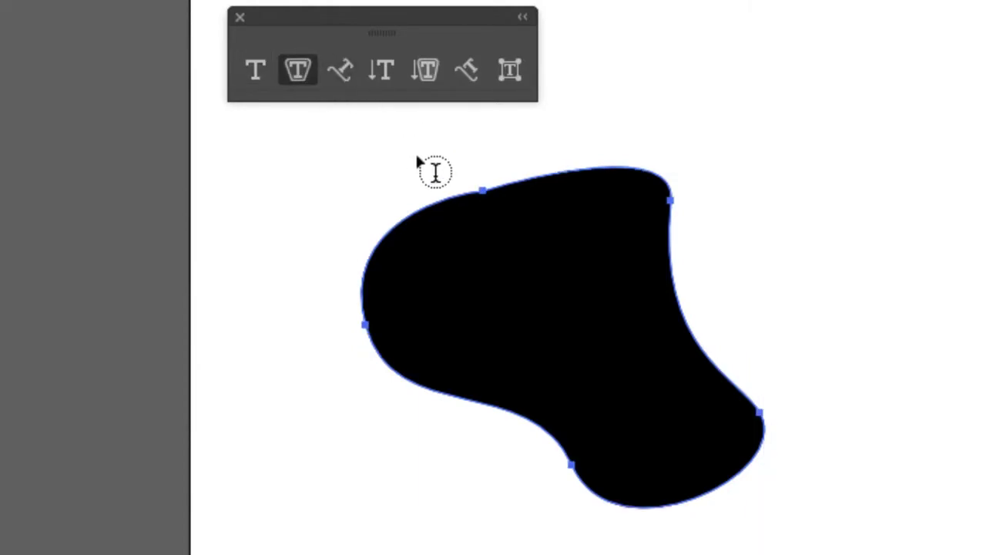
click(429, 218)
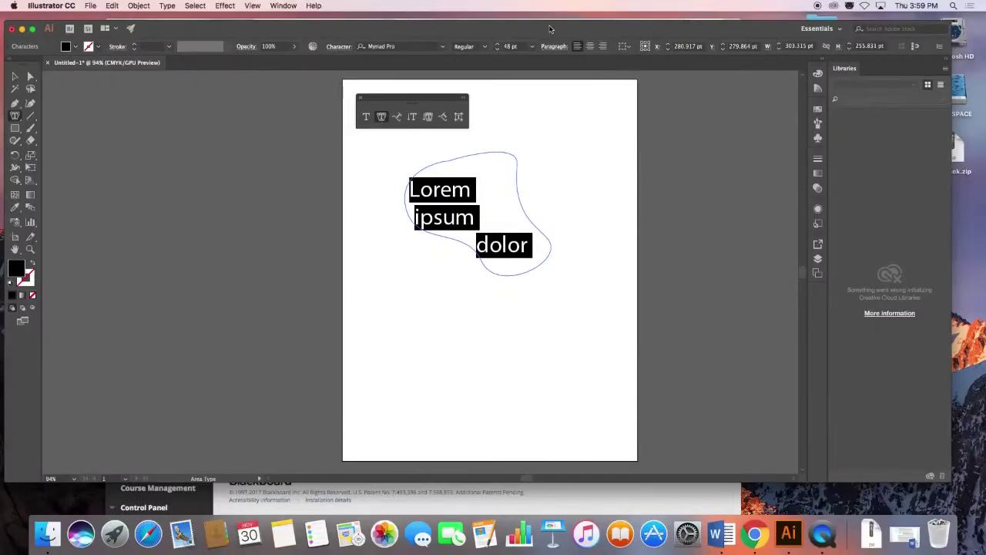
Set the text to 18 pt and type the paragraph about cycling in Toronto inside the blob.
click(532, 46)
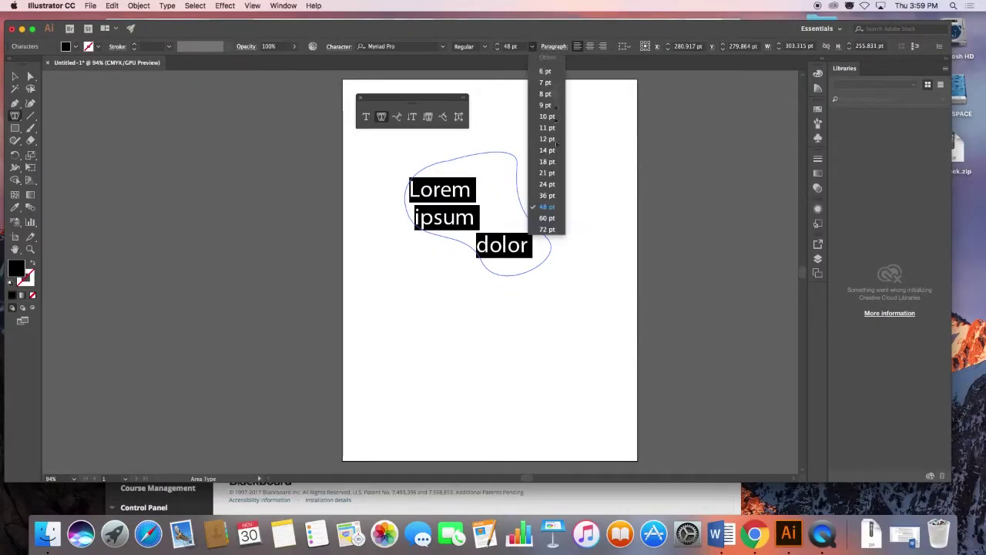
click(547, 161)
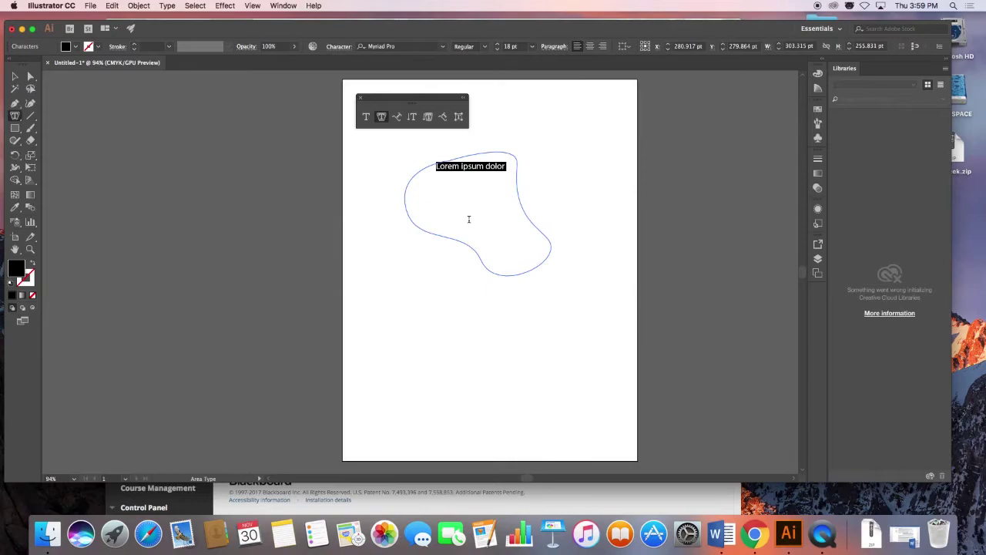
text(Cy-)
text(cling)
text( is becoming an)
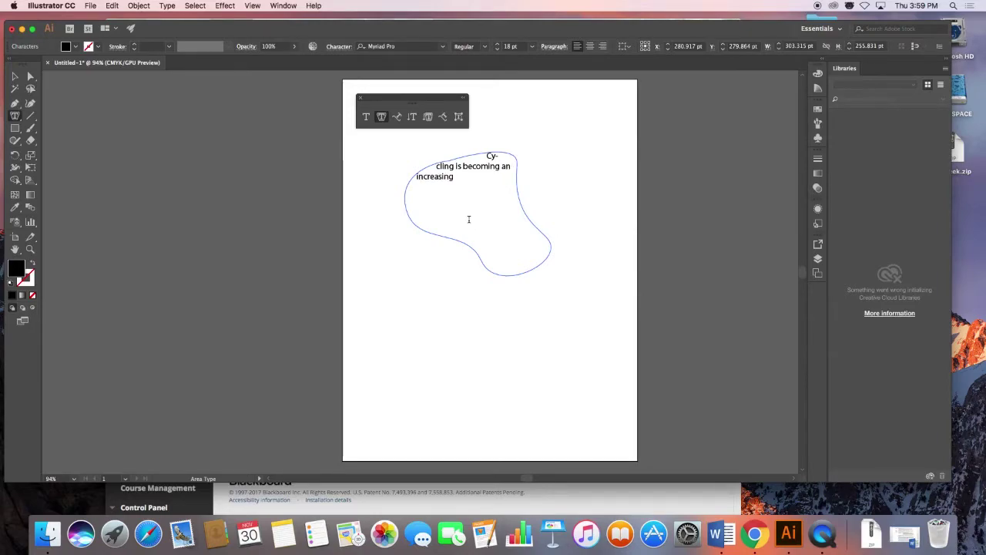
text( increasingly important mode of urban transportation in the)
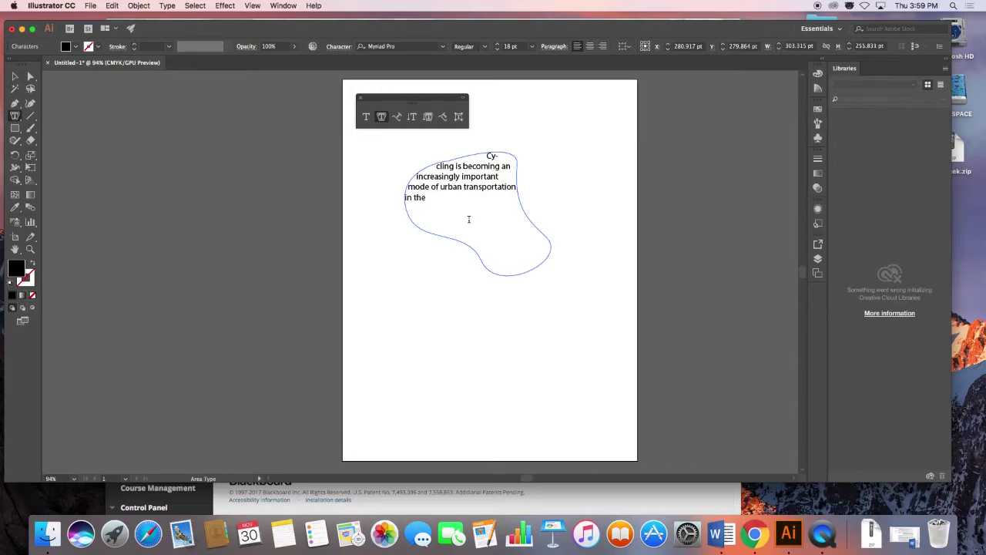
text(ity ofToronto. There has)
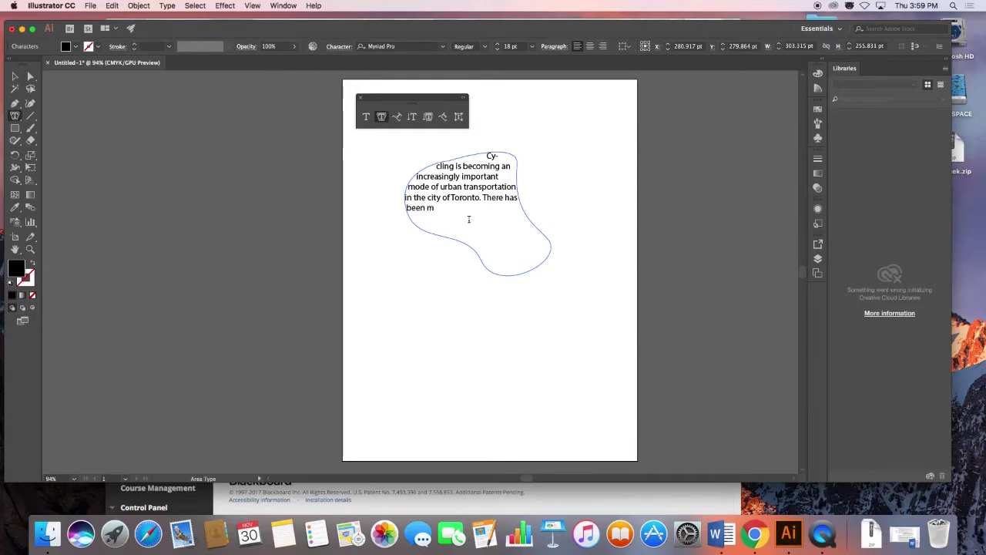
key(BackSpace)
text(dep)
key(BackSpace)
text(bat)
text(ing roa)
text(for)
text( con)
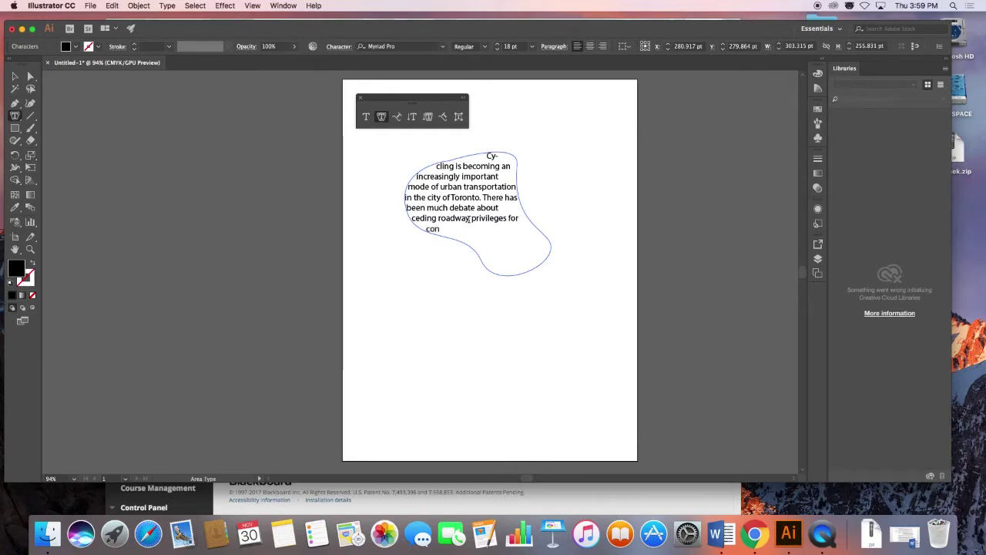
text(ventional powered vehic)
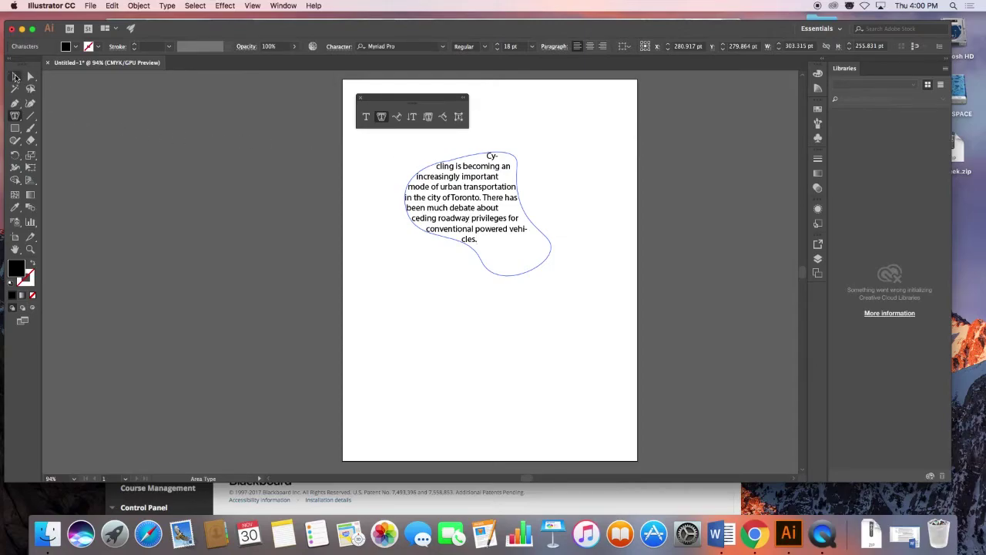
click(14, 76)
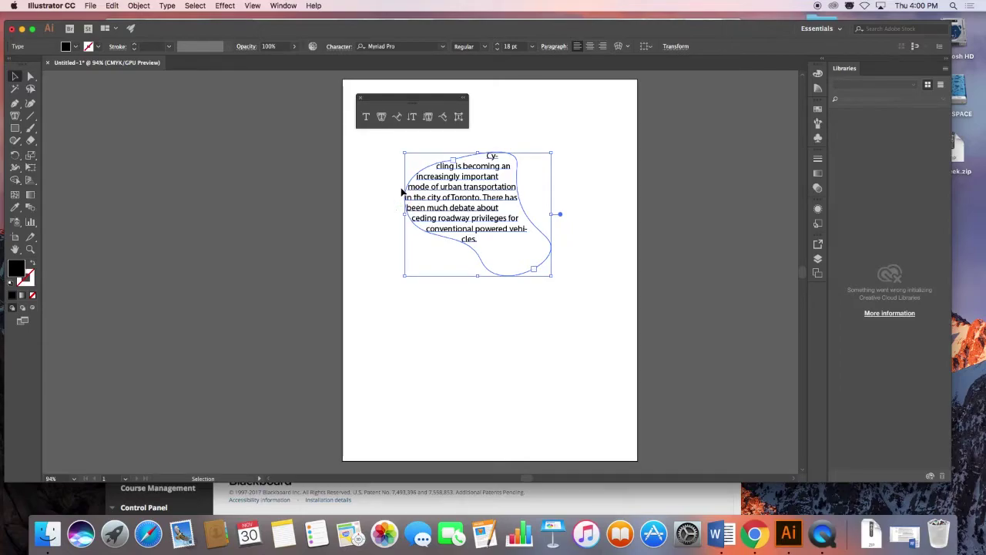
Delete the old text blob, float the Type tools aside, and drag a new area text frame near the page top.
key(Delete)
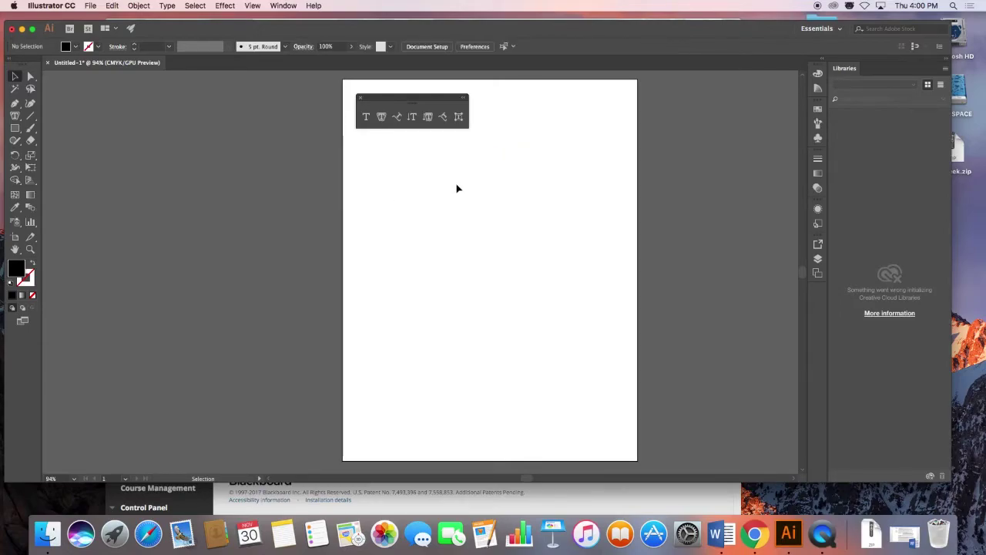
click(383, 116)
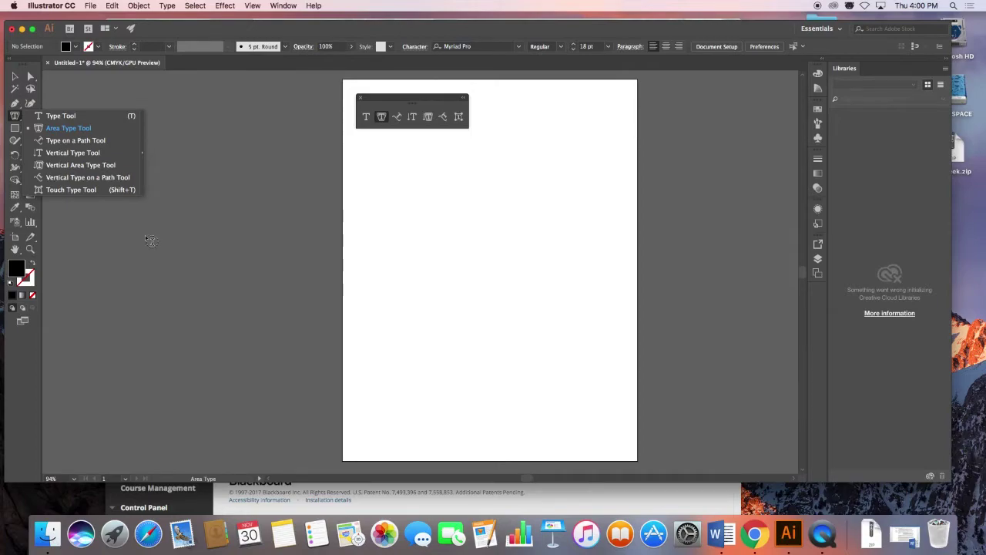
drag(390, 96, 228, 90)
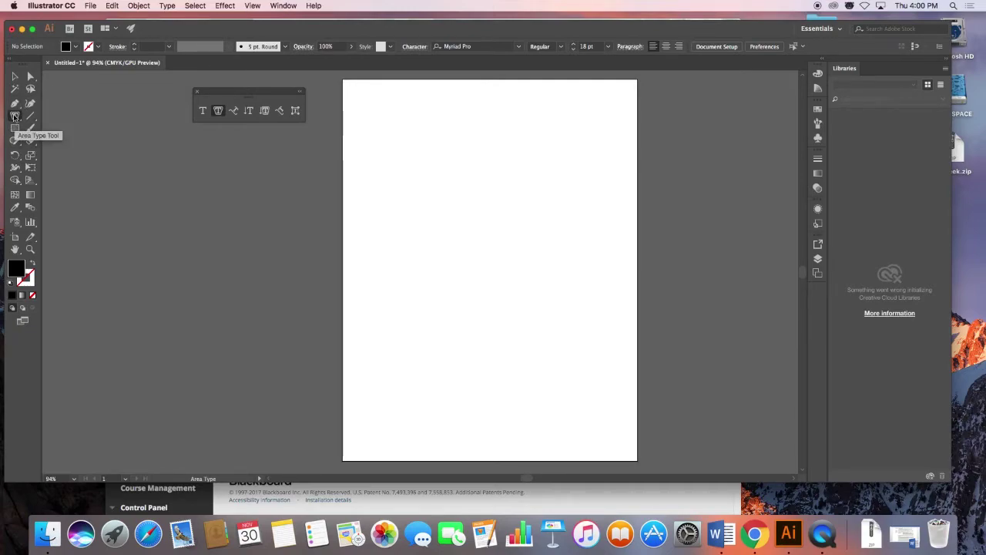
click(202, 111)
drag(428, 142, 498, 231)
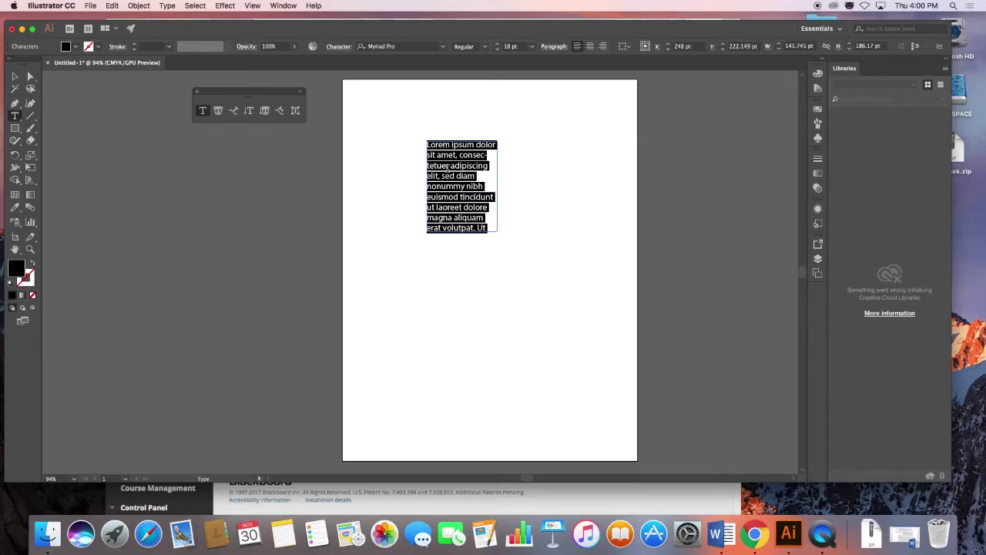
Switch to the Typography workspace.
click(281, 6)
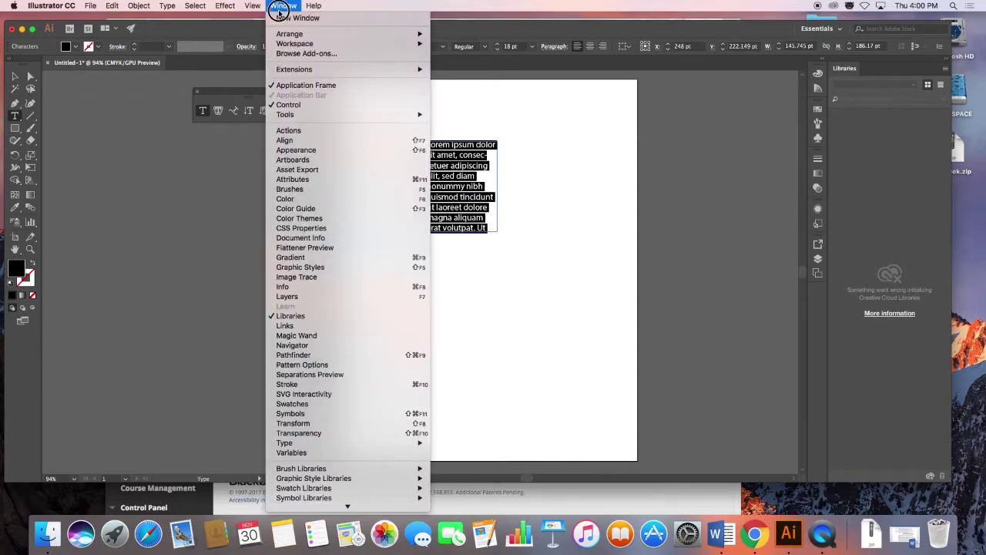
mouse_move(370, 44)
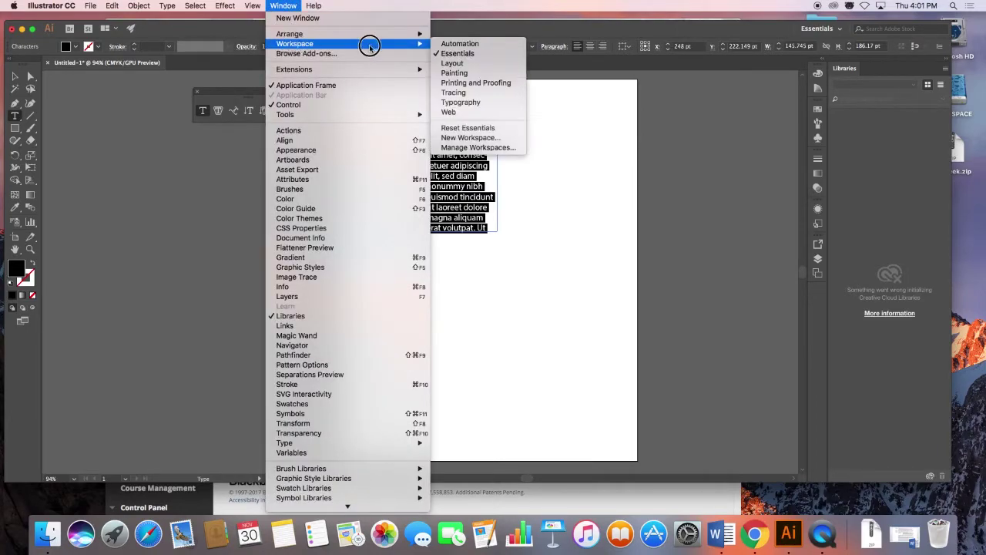
click(491, 101)
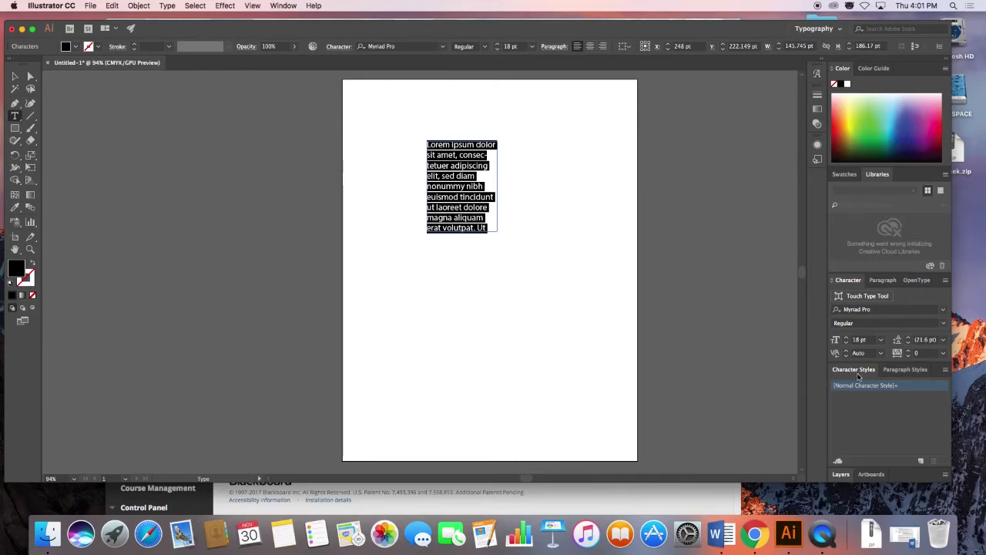
Float the Character, Paragraph, Character Styles and Paragraph Styles panels together beside the page.
drag(852, 279, 667, 85)
drag(846, 282, 667, 182)
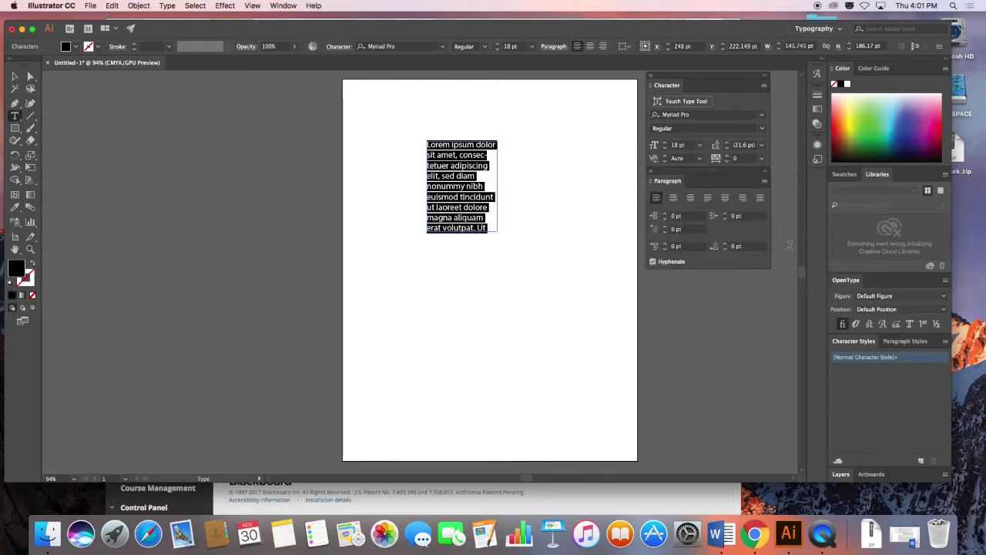
drag(857, 341, 680, 274)
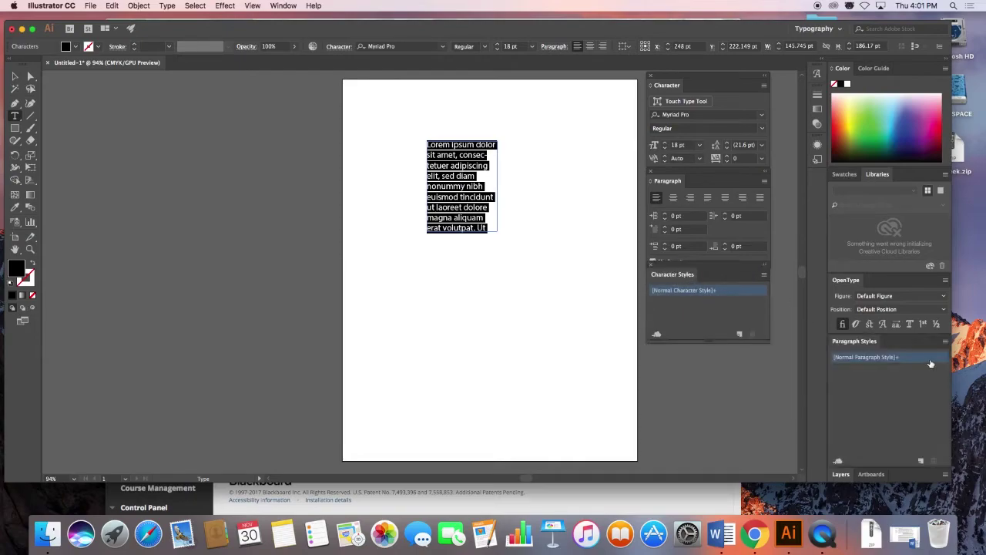
drag(857, 344, 675, 348)
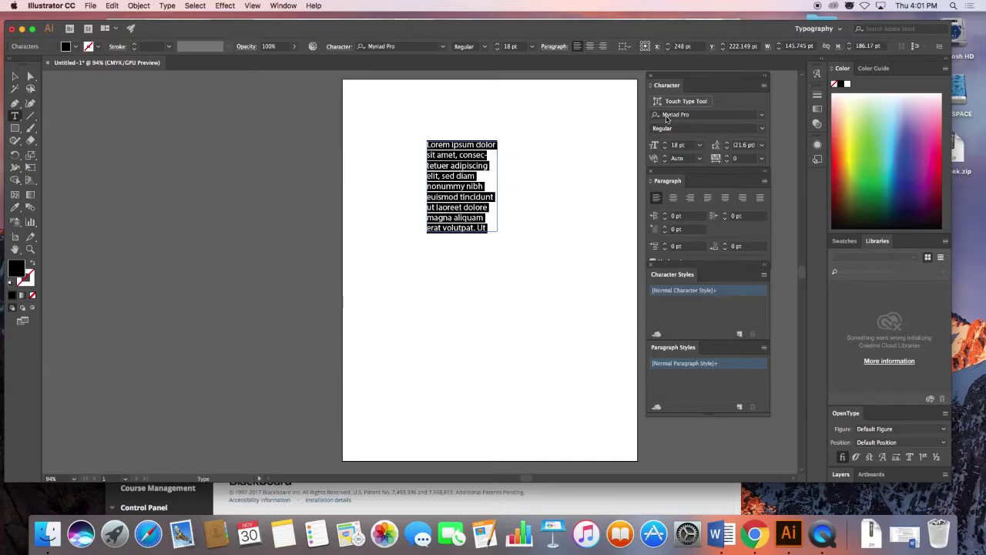
Open the Character panel's font family list, showing fonts from Luminari to PT Mono.
click(760, 115)
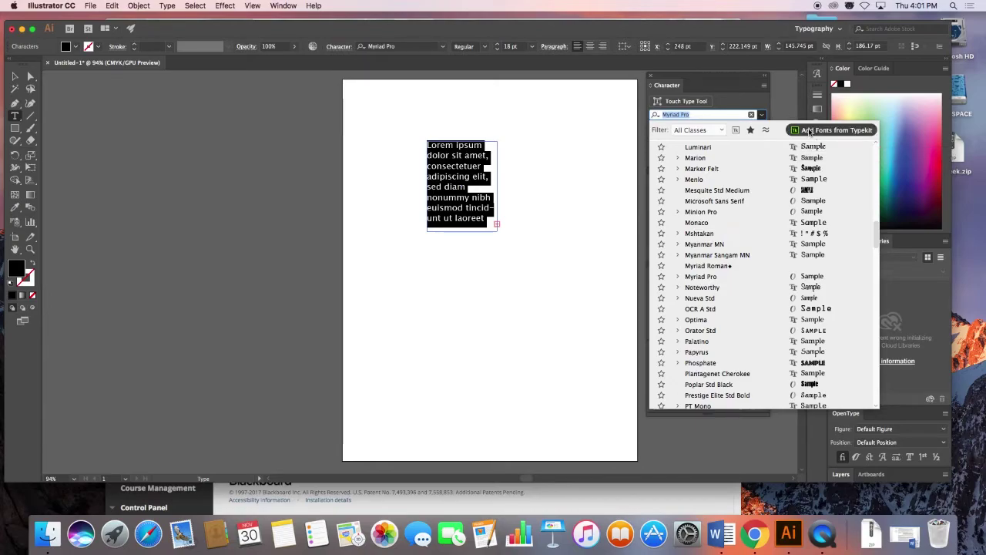
Choose Add Fonts from Typekit to bring up the Creative Cloud sign-in form.
click(833, 6)
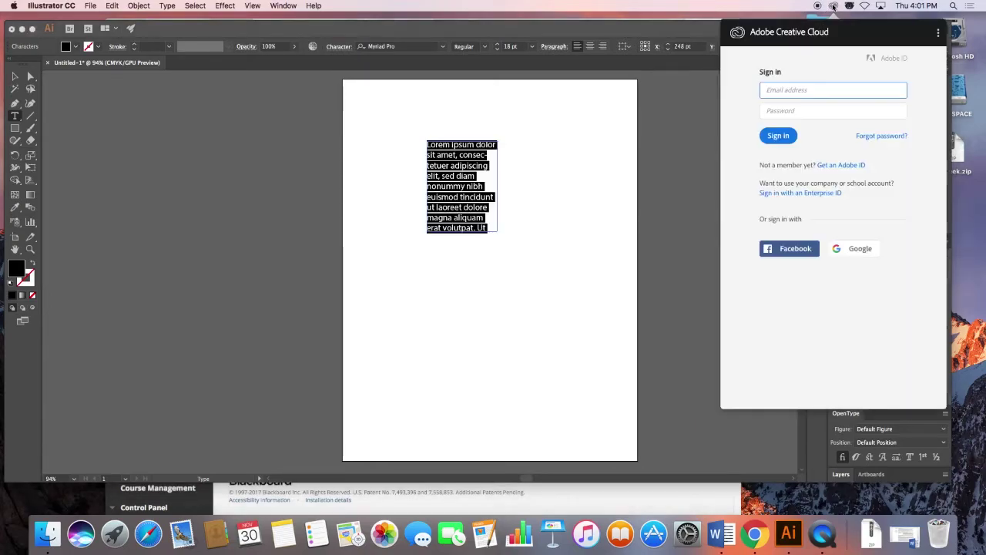
click(833, 6)
click(832, 7)
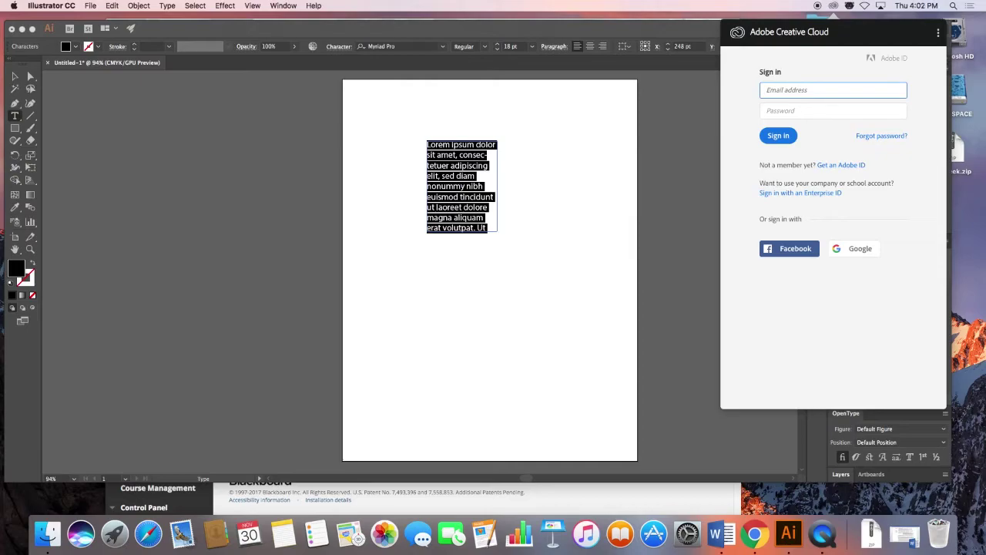
Sign in to Creative Cloud with the Adobe ID e-mail and password.
click(792, 91)
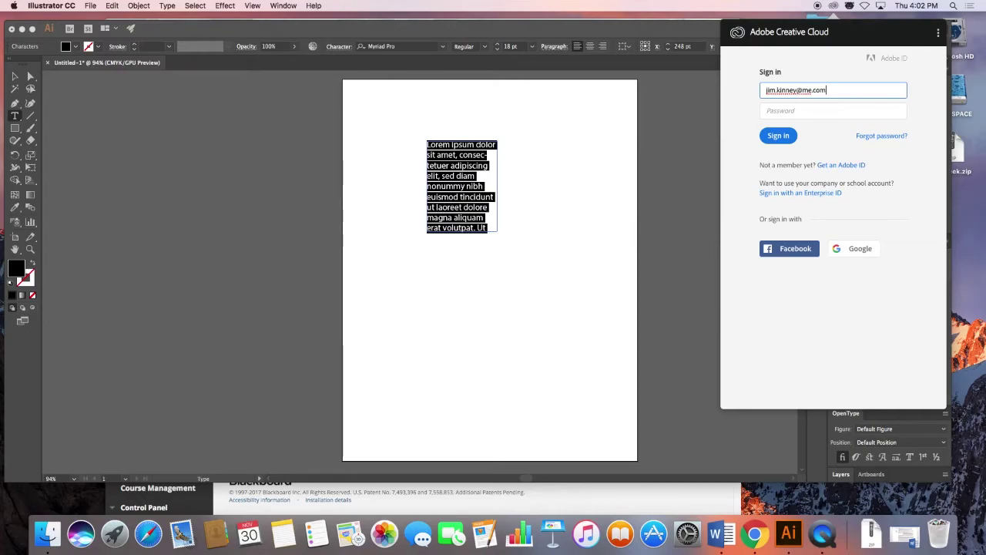
key(Tab)
text(••••••••)
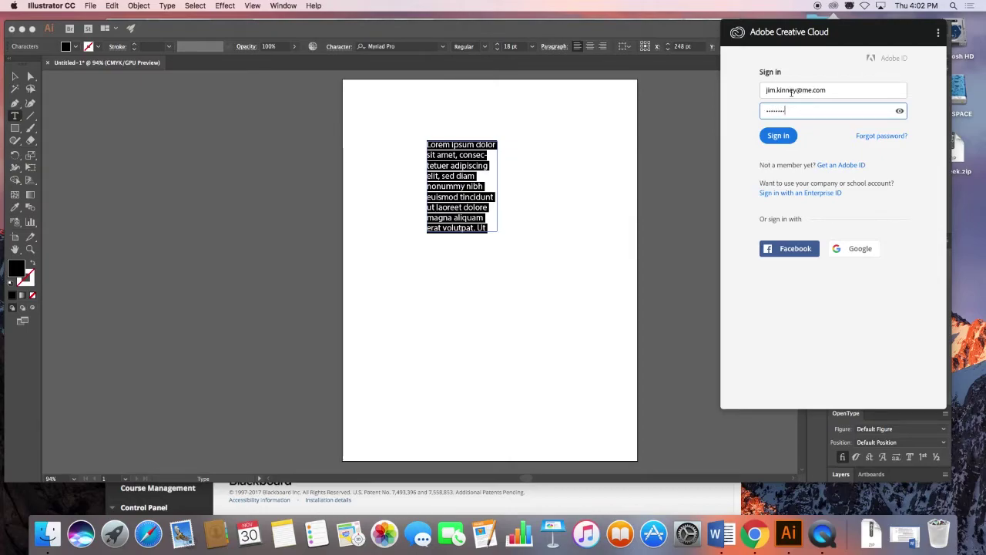
key(Return)
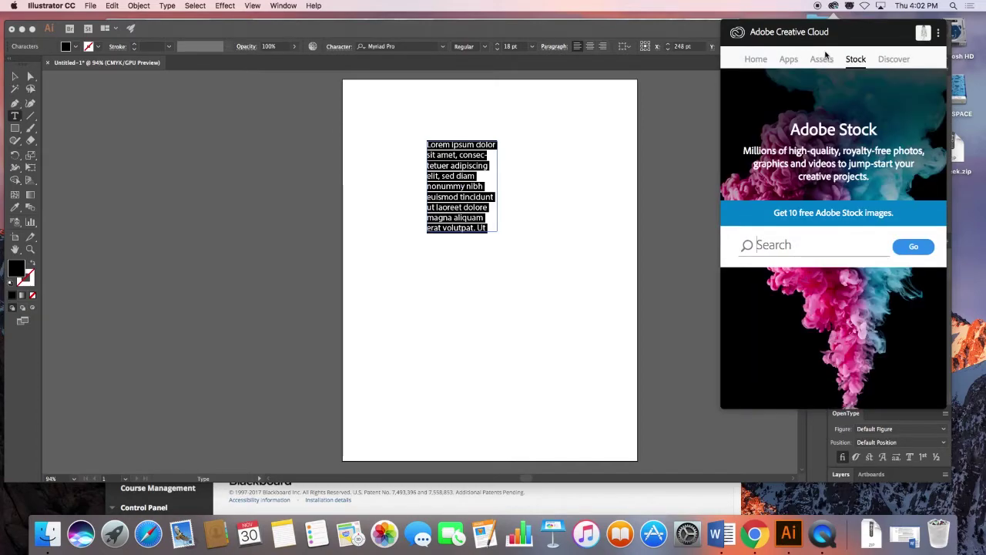
Browse the synced fonts under Assets > Fonts, then open Typekit's Synced fonts page via Manage Fonts.
click(822, 63)
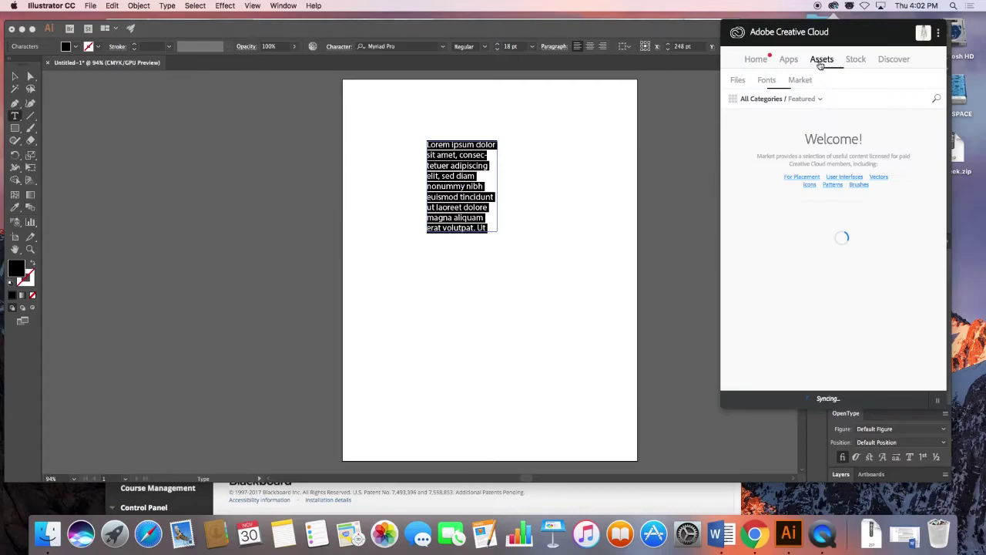
click(769, 82)
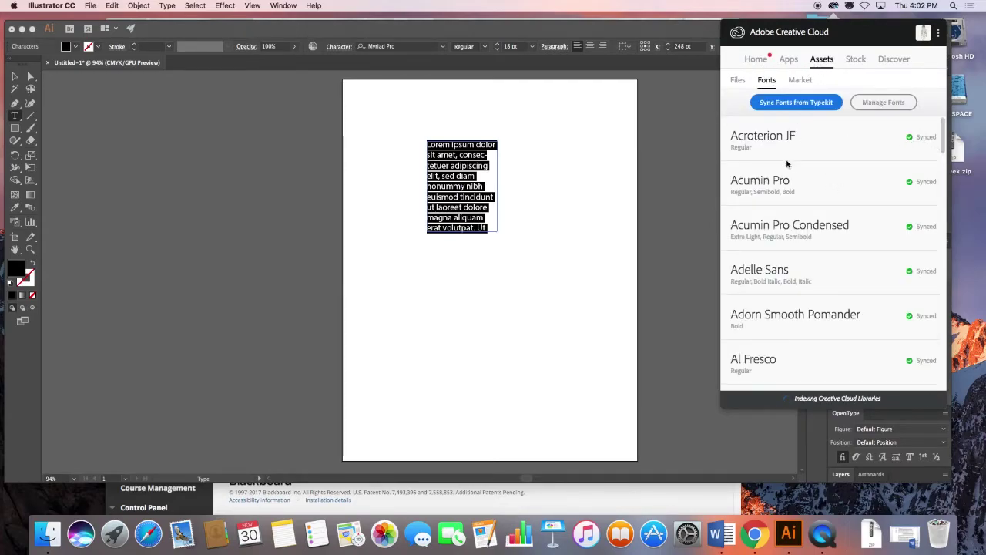
scroll(831, 344, down, 20)
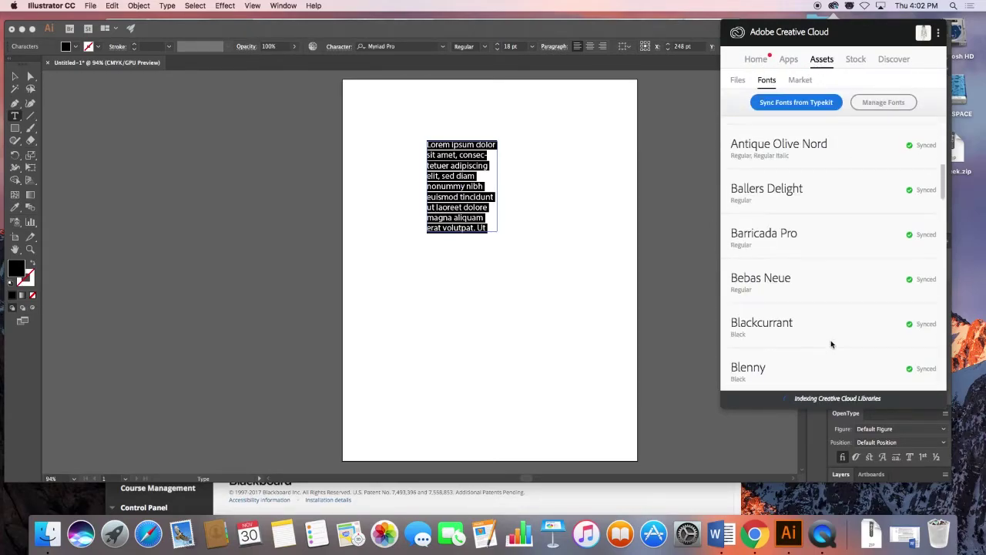
scroll(832, 344, down, 5)
scroll(832, 344, up, 20)
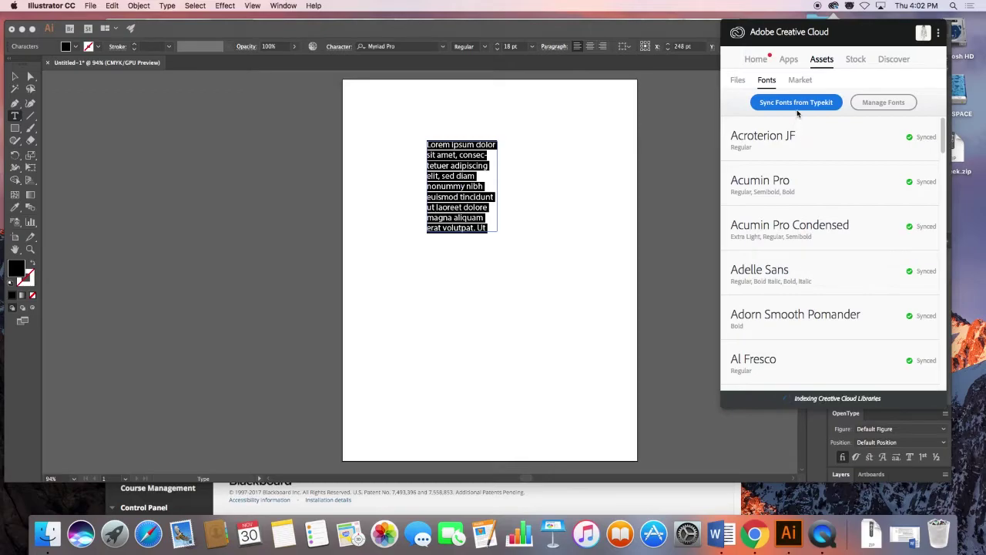
click(872, 102)
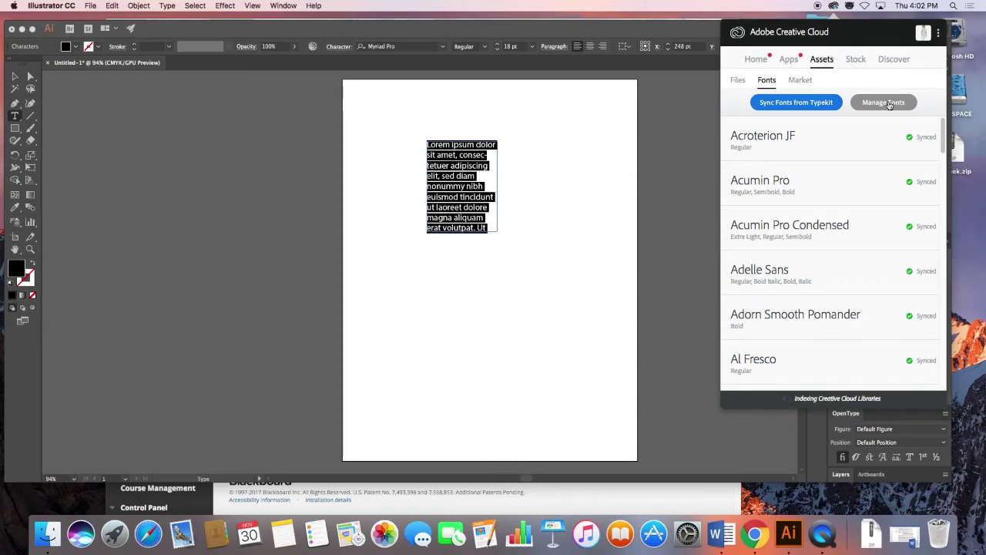
click(889, 102)
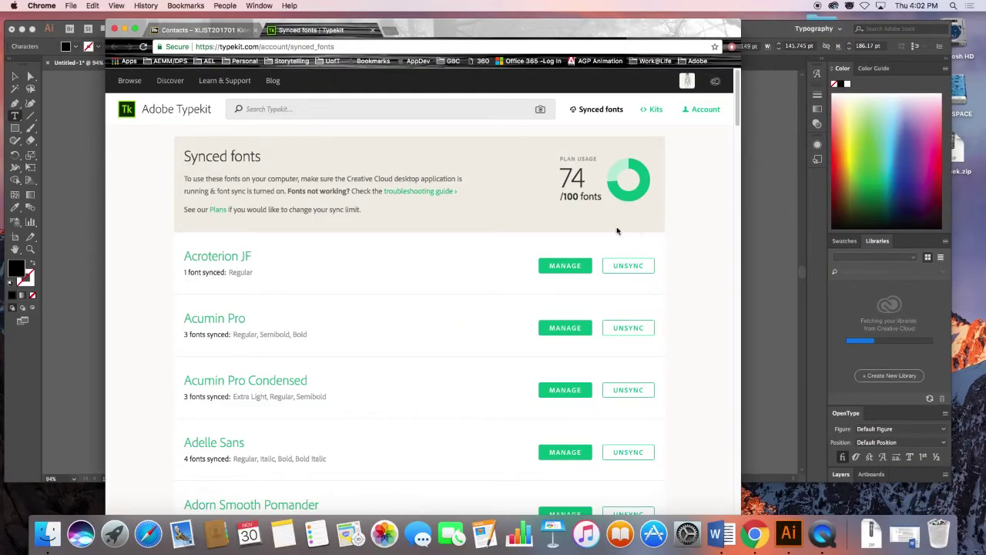
Search Typekit for 'franklin gothic' and open the Franklin Gothic URW family page.
click(294, 108)
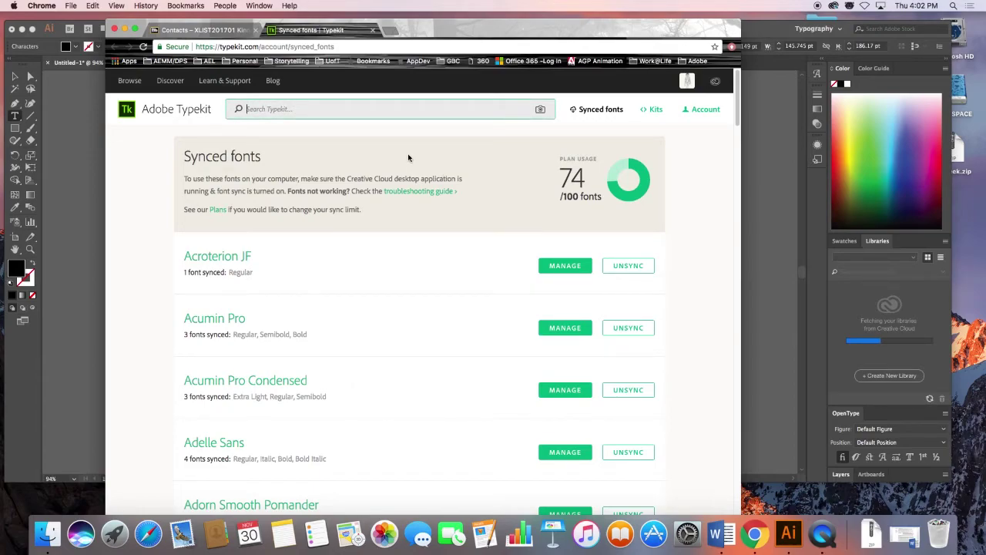
text(Fra)
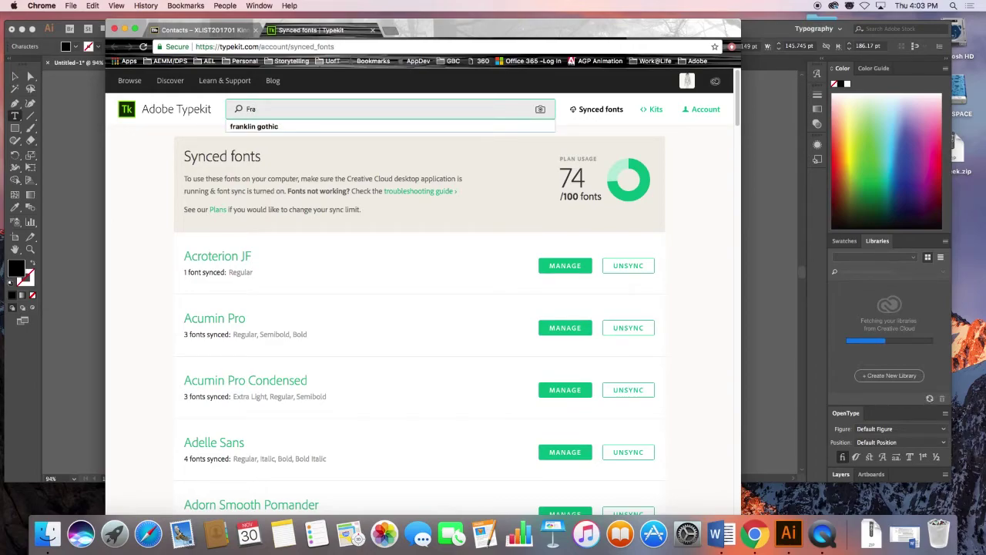
click(319, 125)
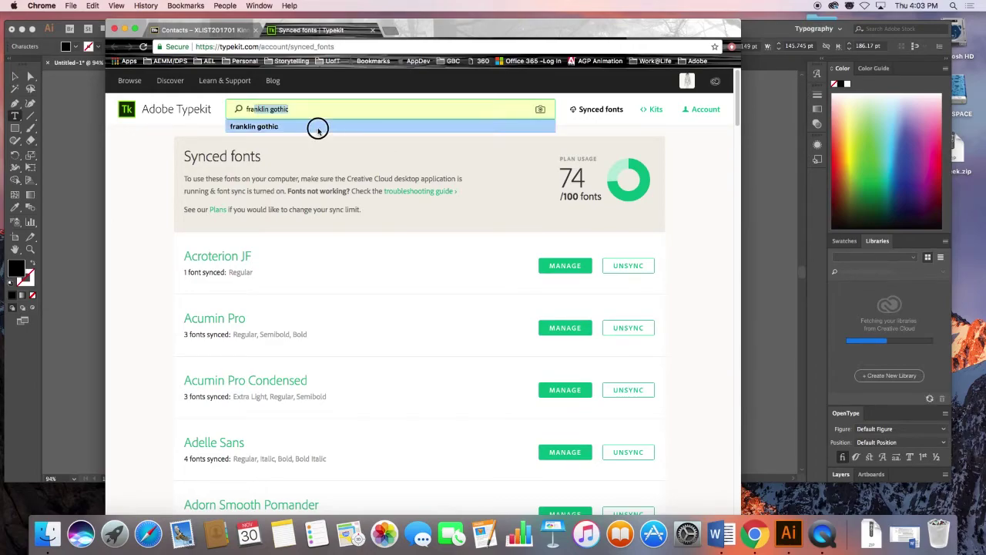
key(Return)
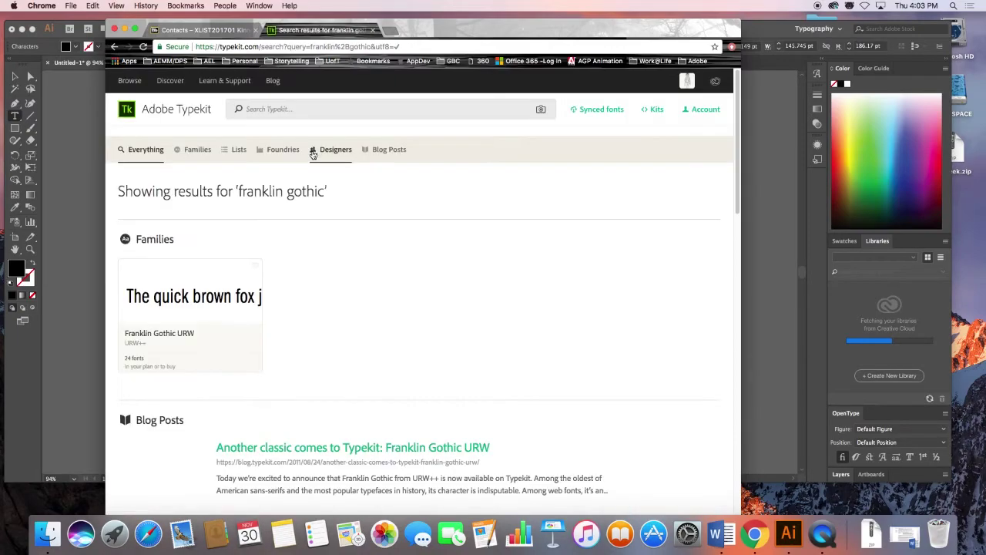
click(172, 319)
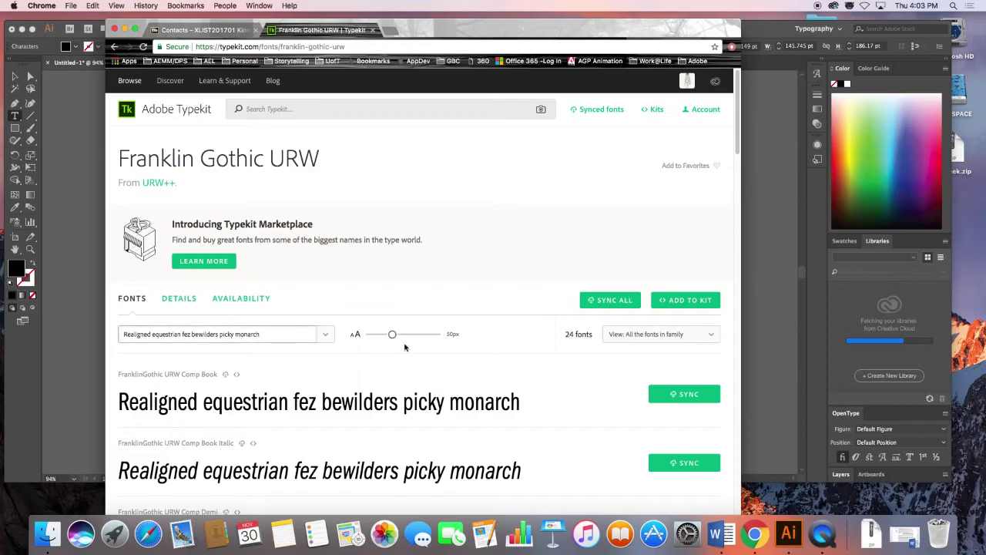
Set the preview sample text to 'I wonder who. Who wrote the book of love?'.
scroll(488, 280, down, 1)
scroll(489, 282, down, 5)
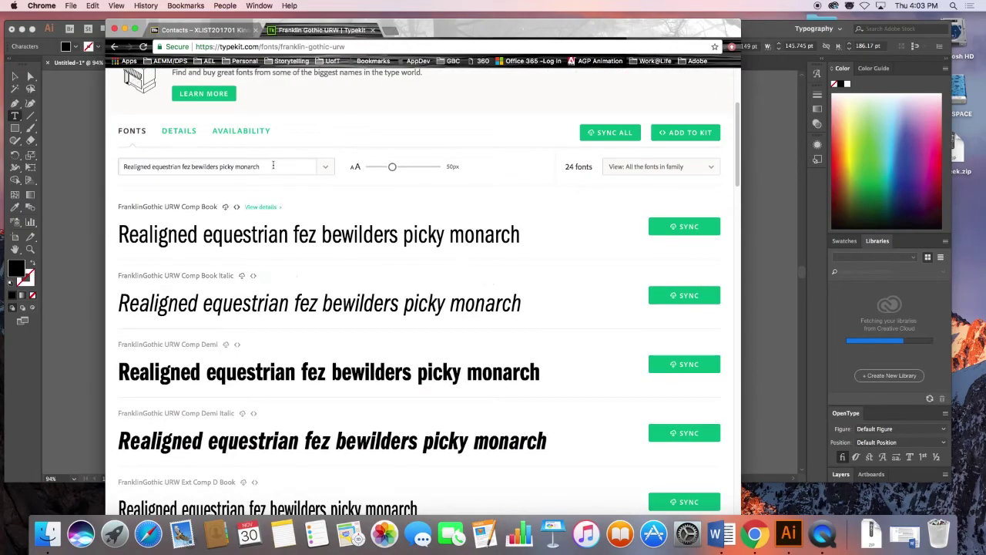
drag(262, 166, 116, 161)
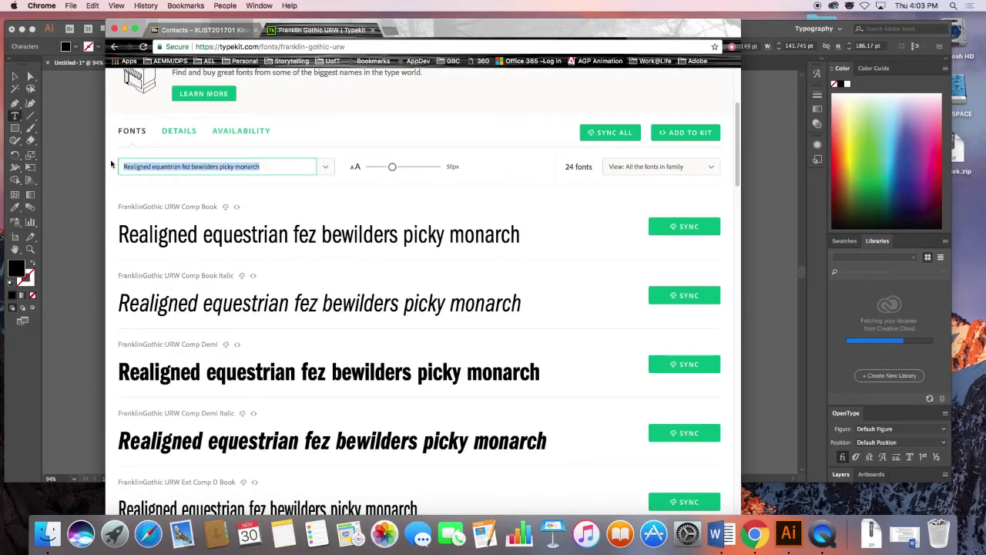
text(I)
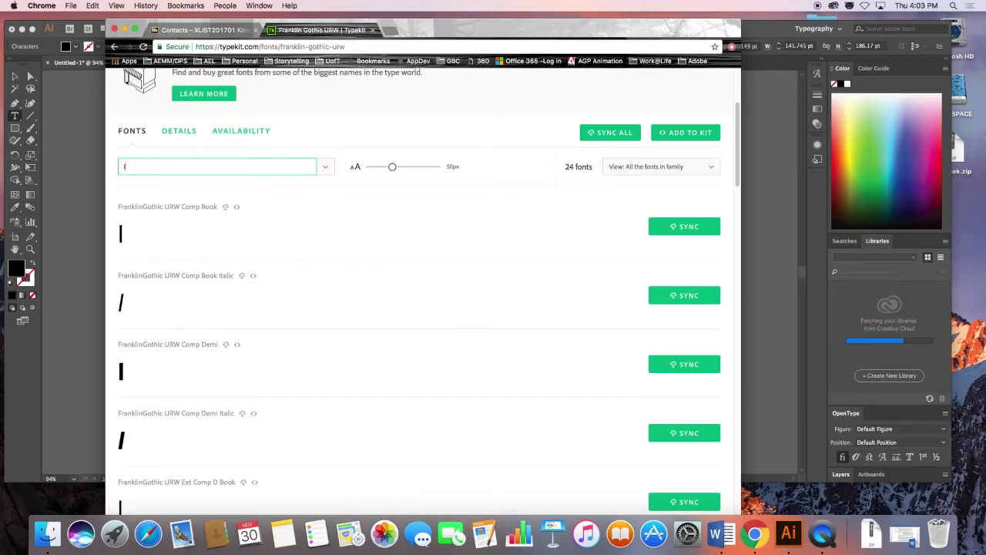
text( wonder wh)
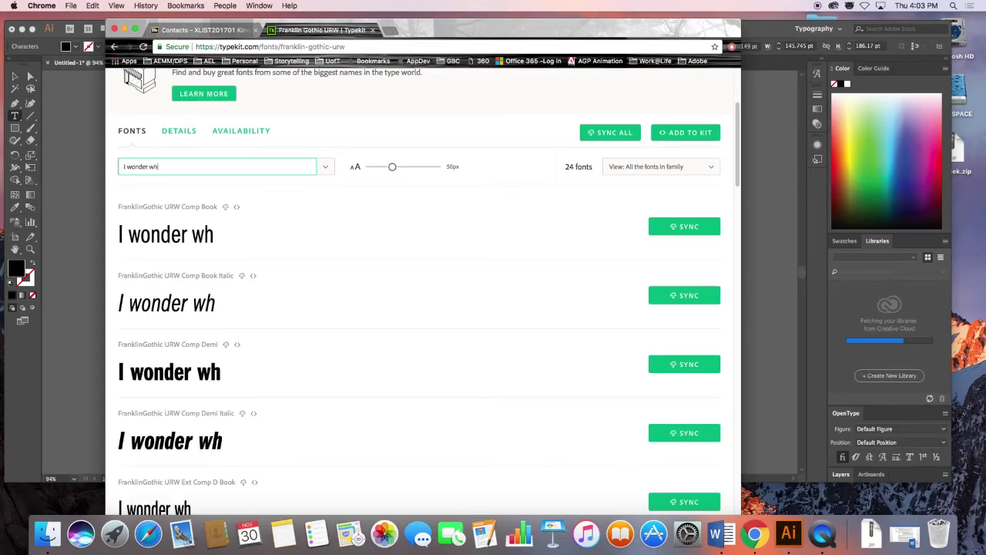
key(BackSpace)
text(ond)
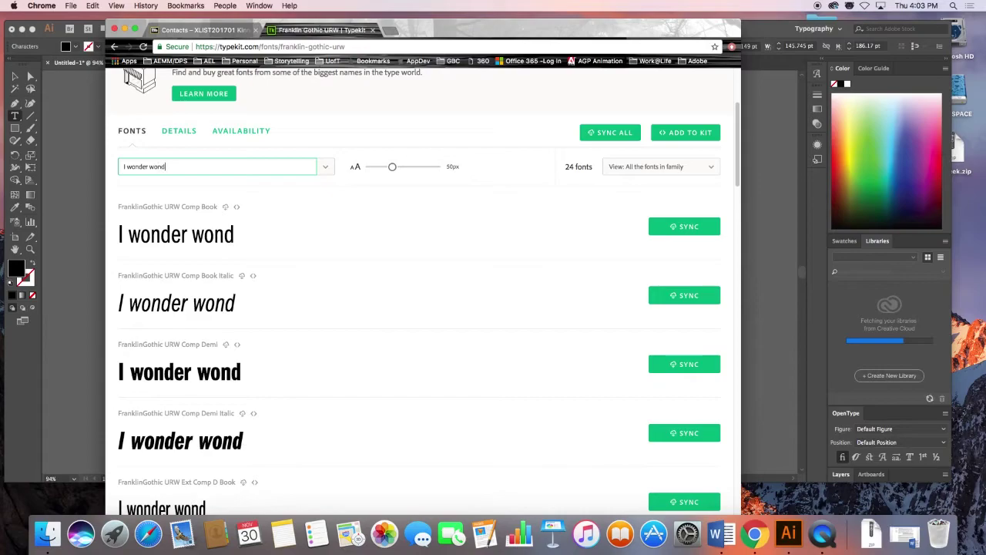
text(er who. Who)
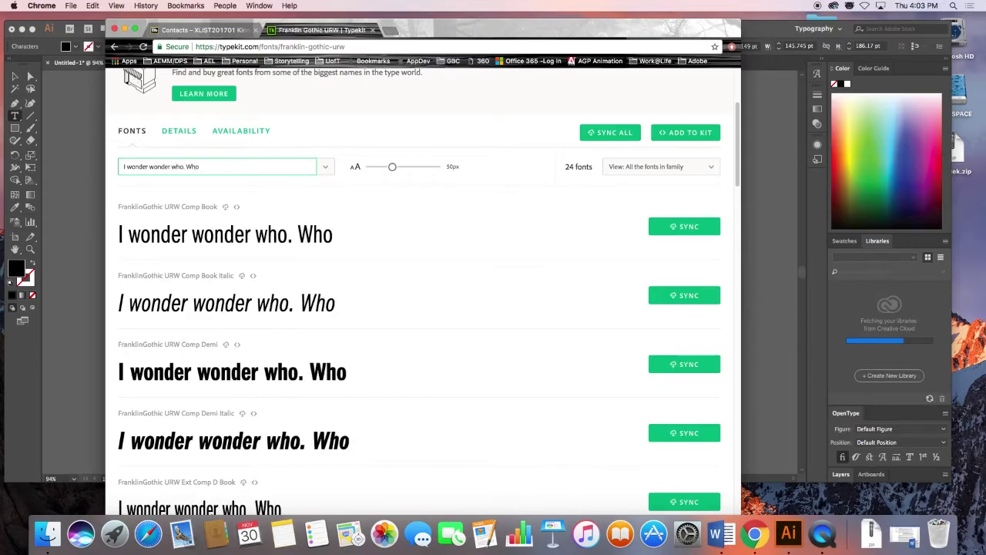
text( wrote the boo)
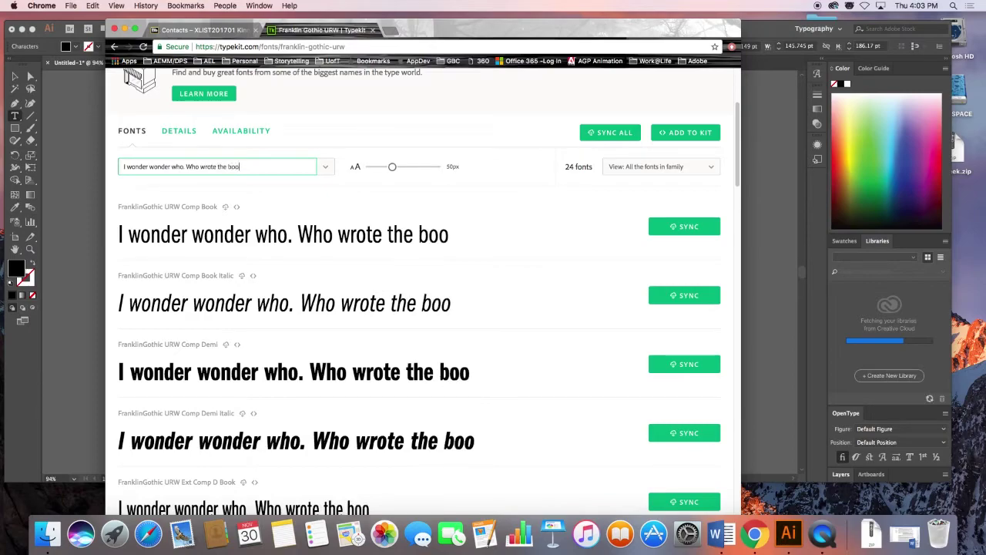
text(k of love?)
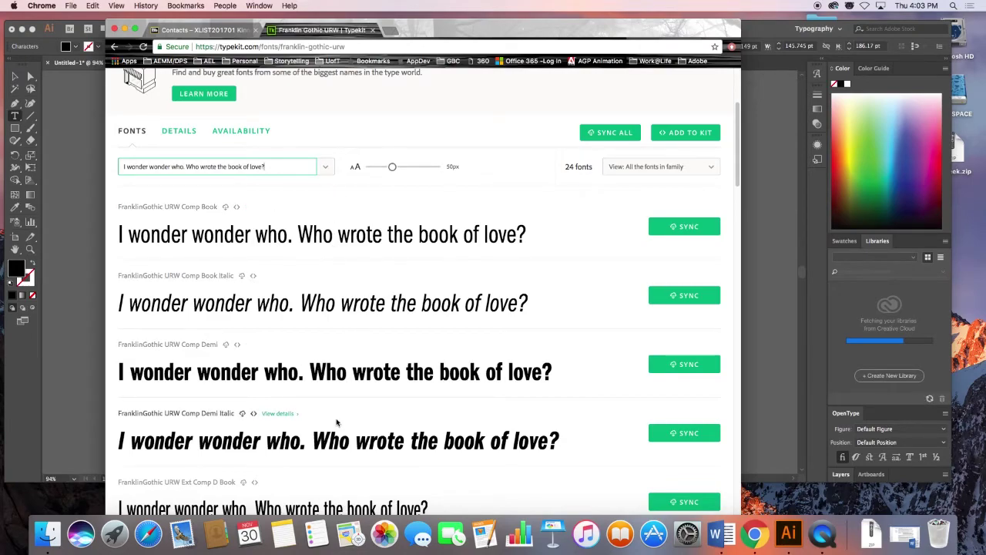
Scroll through the family, sync FranklinGothic URW Medium, and return to Illustrator.
scroll(339, 422, down, 10)
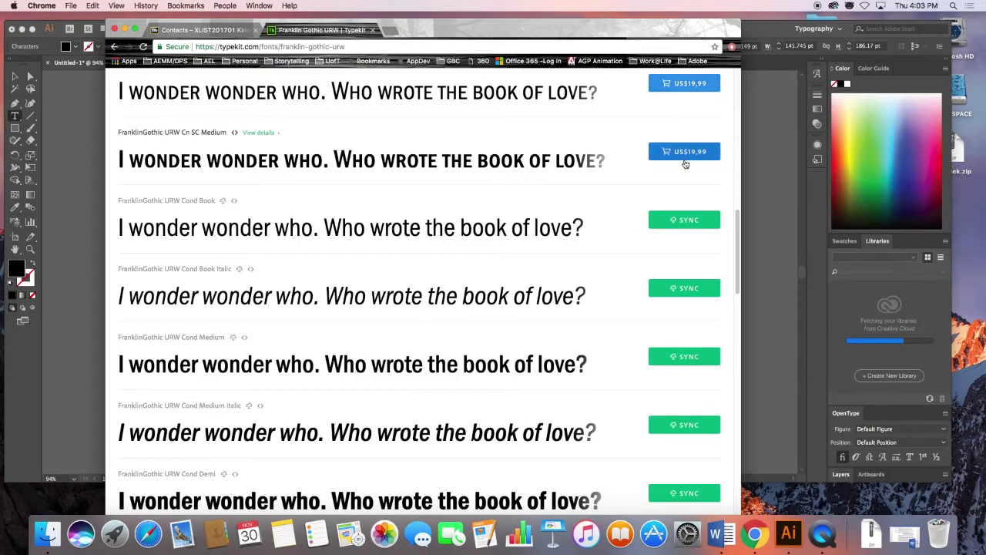
scroll(585, 290, down, 5)
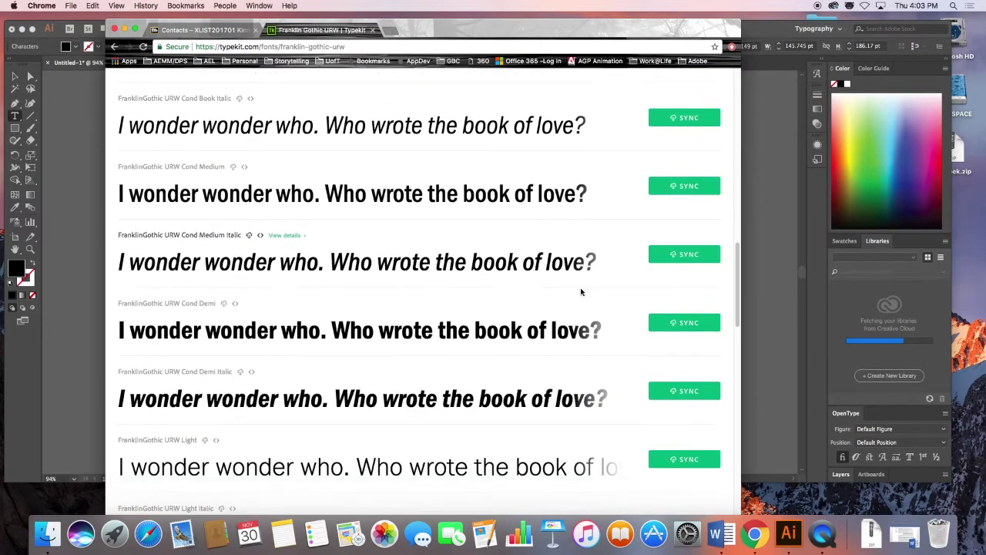
scroll(584, 292, down, 3)
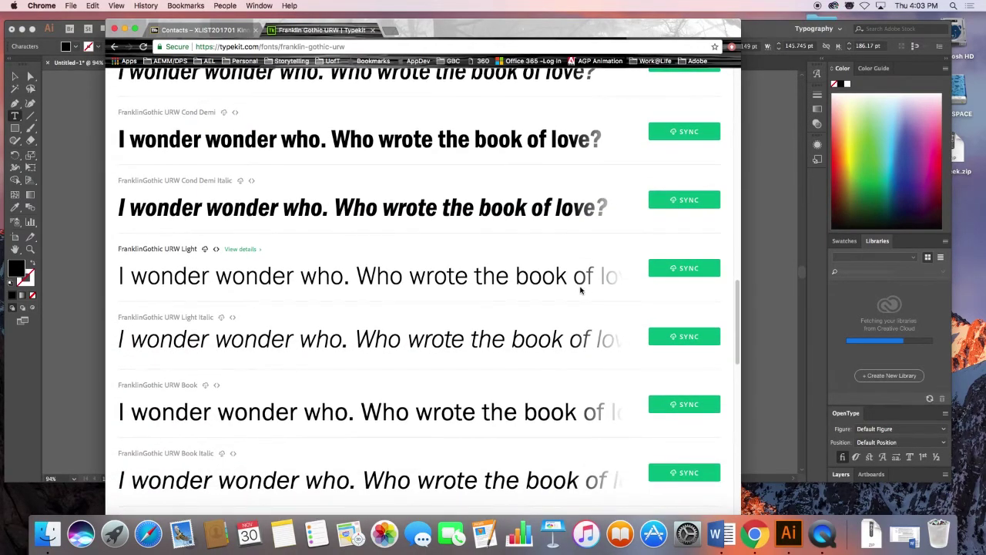
scroll(582, 288, down, 5)
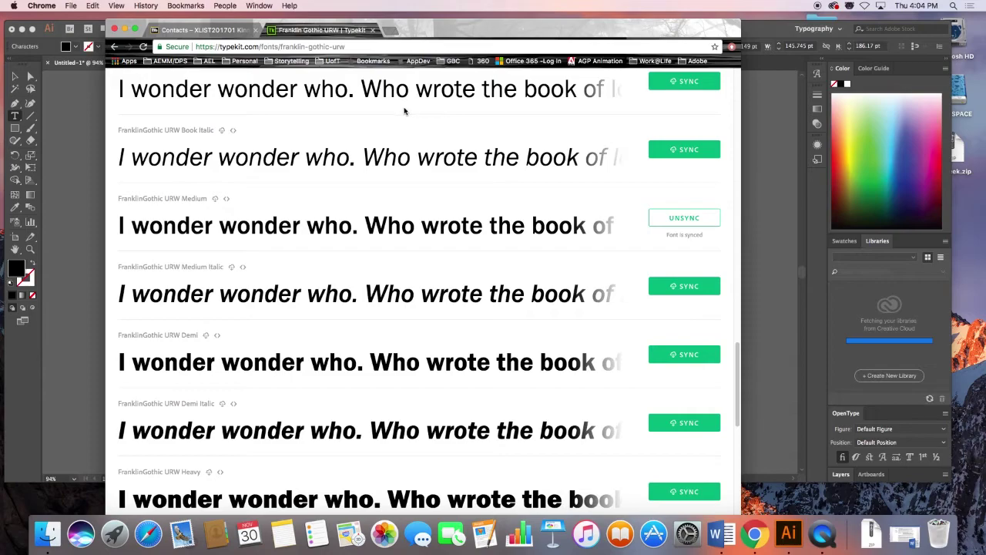
click(765, 133)
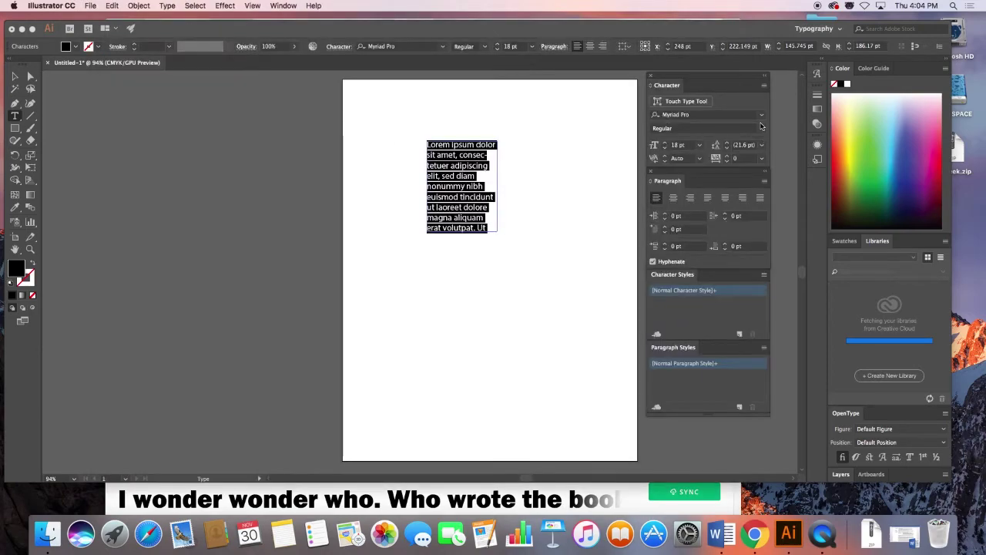
Change the selected text's font family from Myriad Pro to Futura via the Control bar.
click(339, 46)
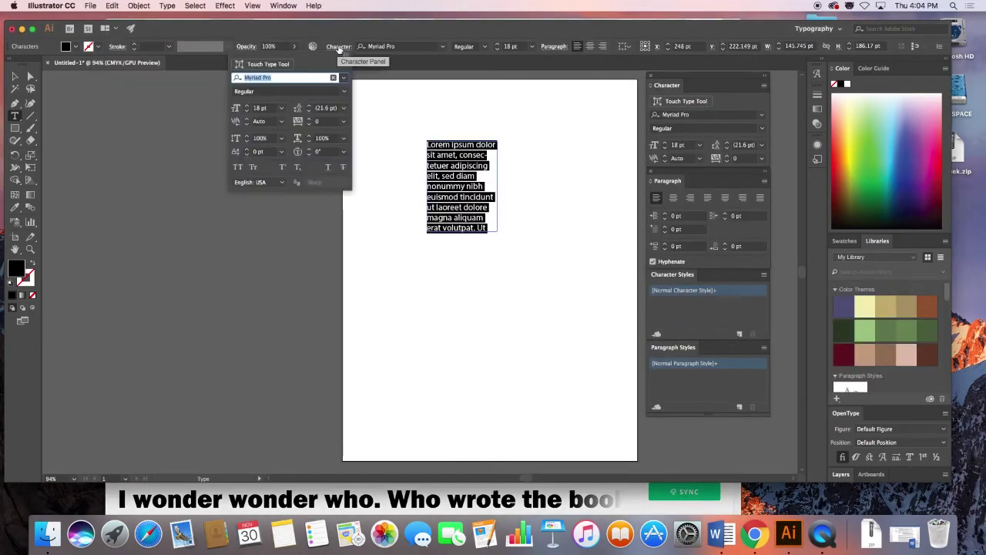
click(346, 77)
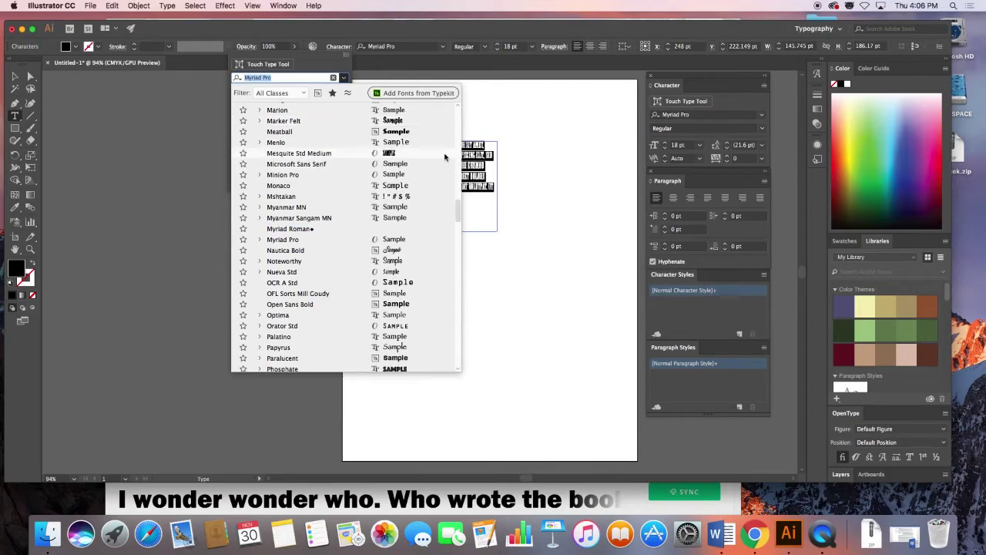
scroll(347, 292, down, 5)
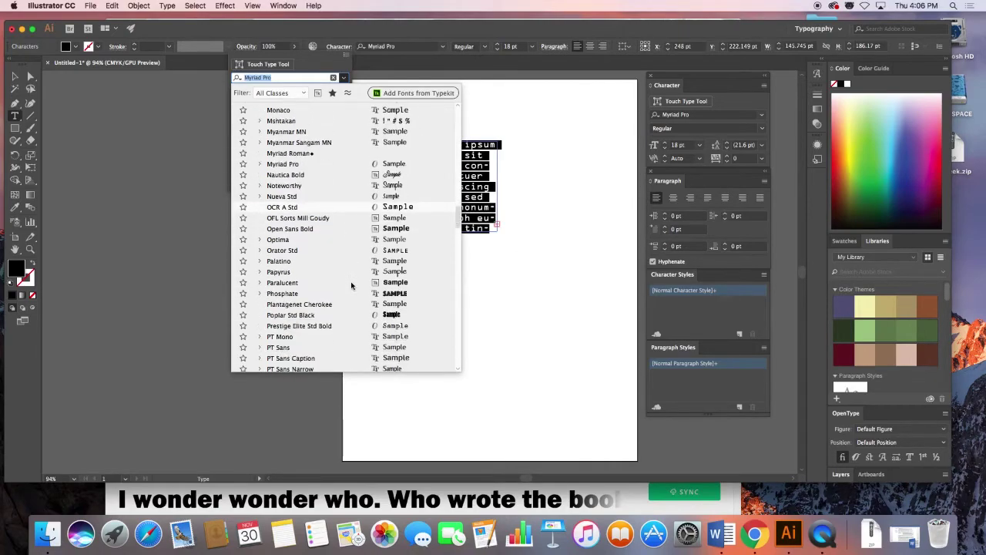
scroll(351, 286, down, 3)
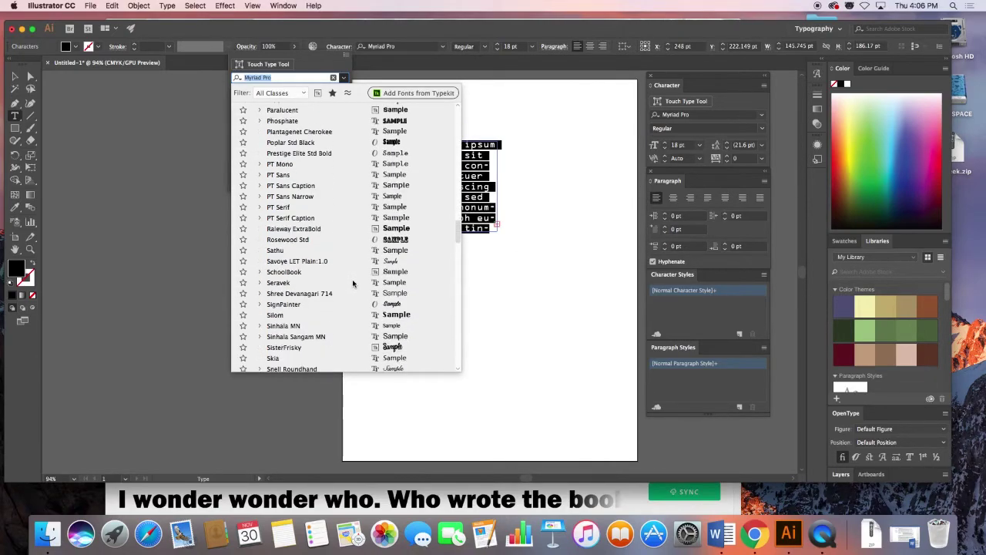
scroll(354, 285, down, 3)
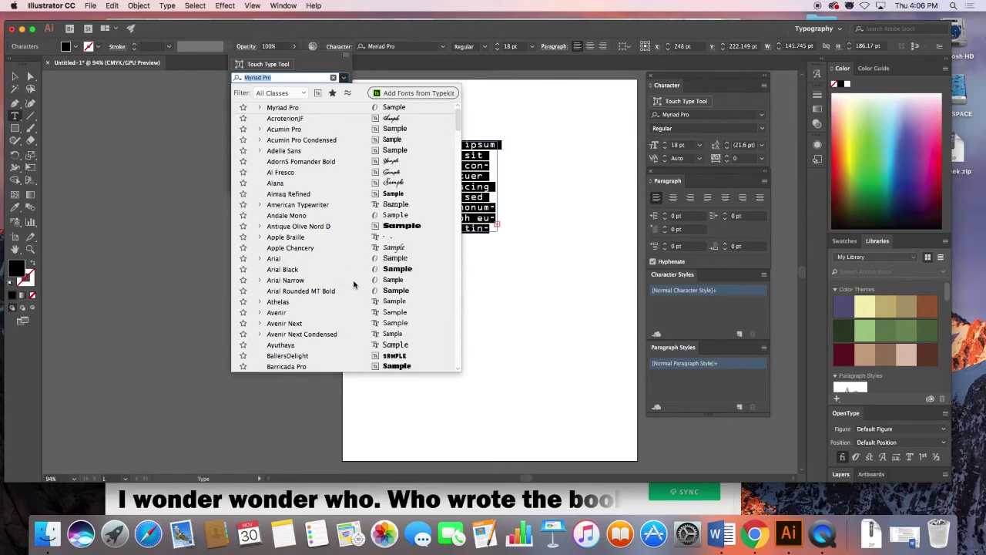
scroll(354, 284, down, 10)
scroll(354, 284, down, 1)
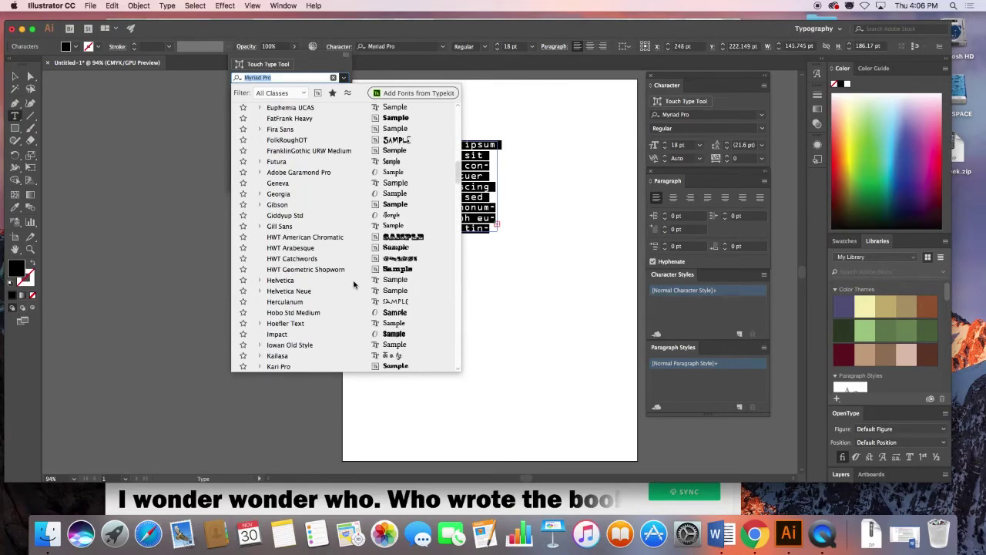
click(359, 166)
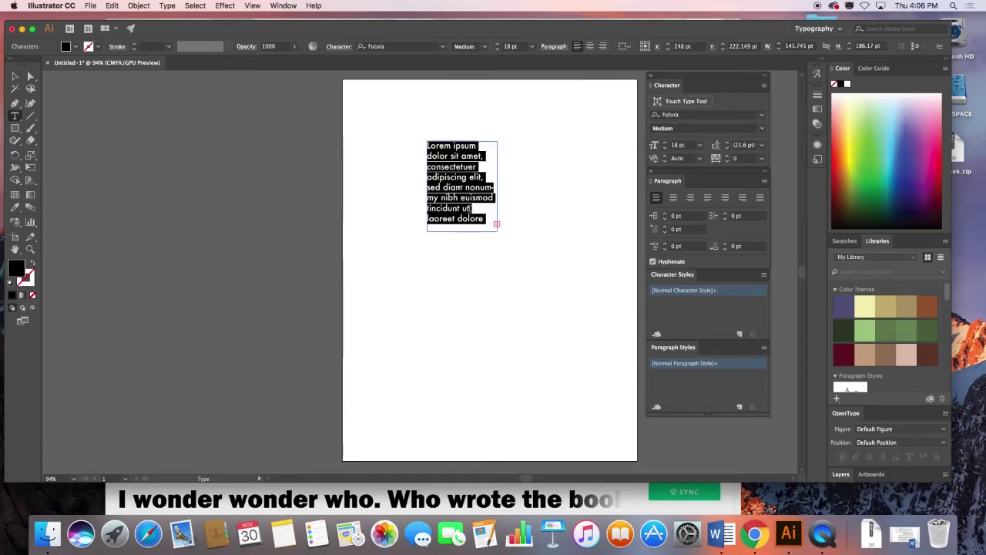
Float the Character panel and make 'Lorem ipsum' Futura Bold.
click(447, 156)
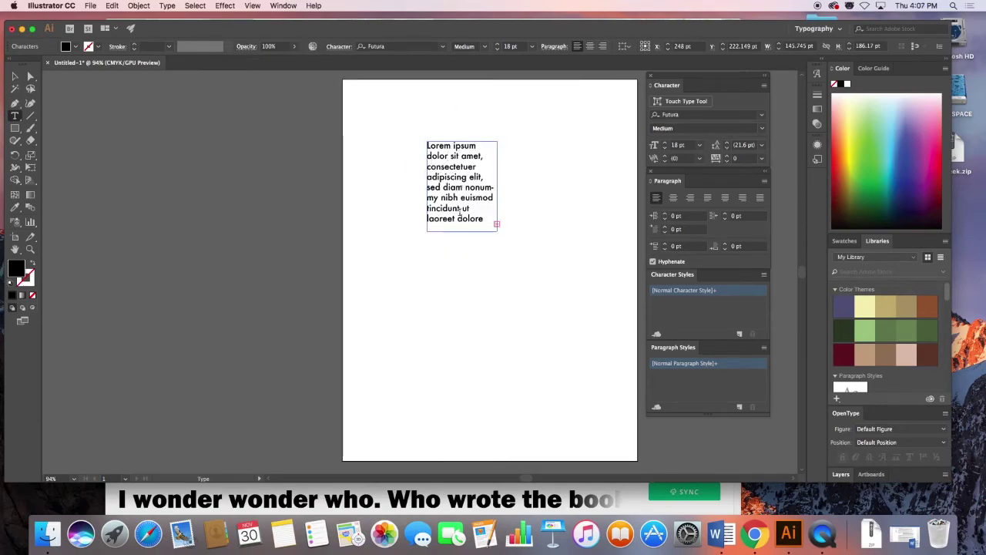
drag(670, 78, 533, 106)
drag(428, 145, 480, 145)
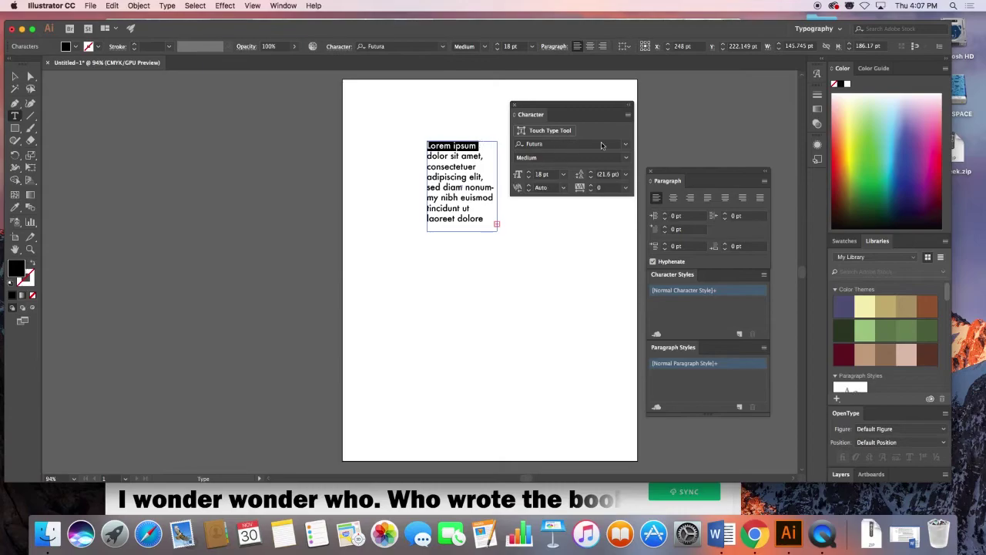
click(626, 146)
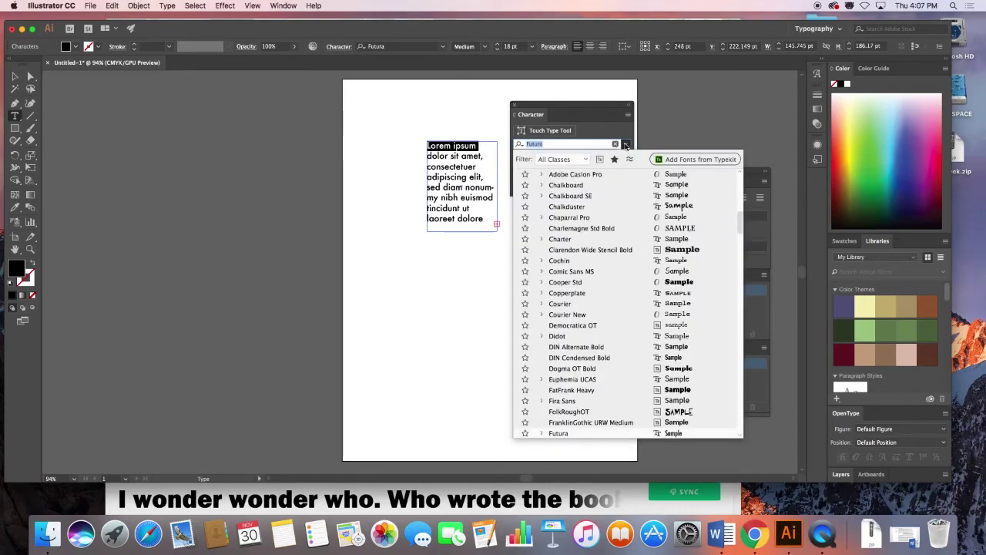
click(625, 146)
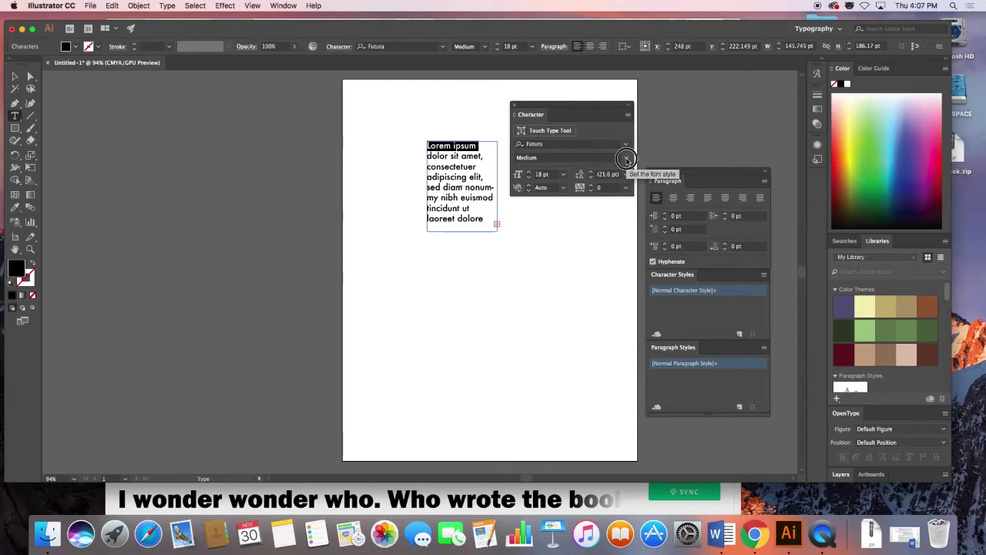
click(627, 158)
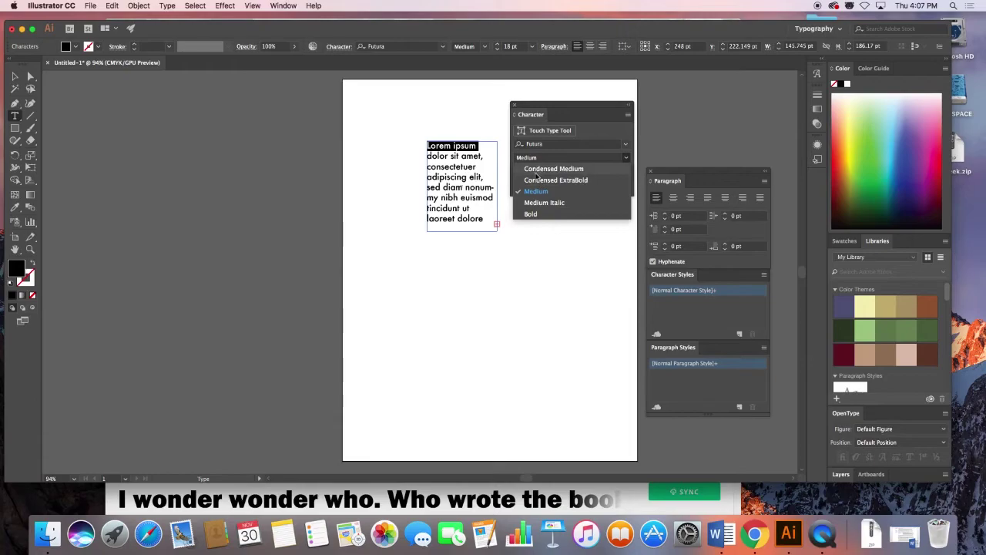
click(532, 214)
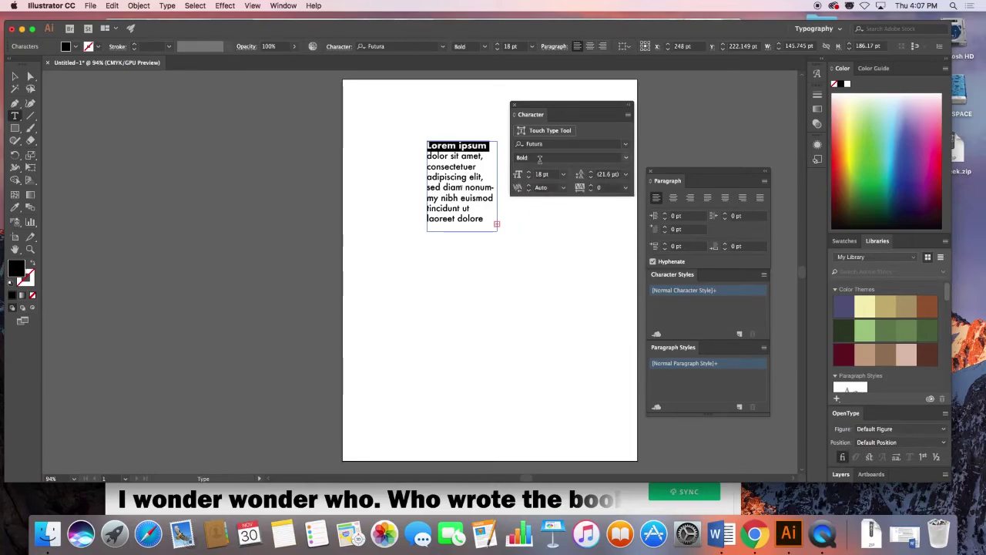
Set 'dolor sit amet,' to Futura Medium Italic.
click(428, 157)
drag(428, 156, 485, 157)
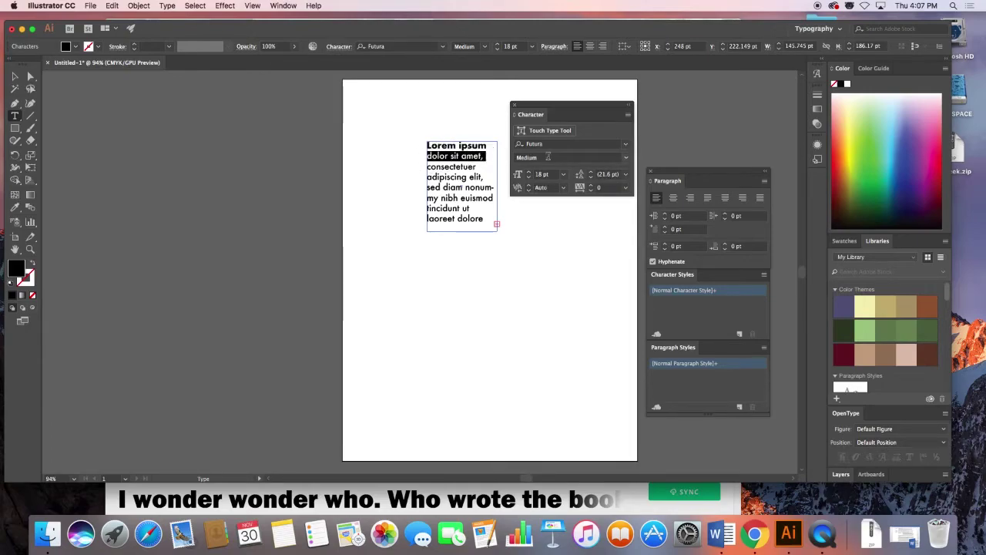
click(548, 157)
click(625, 157)
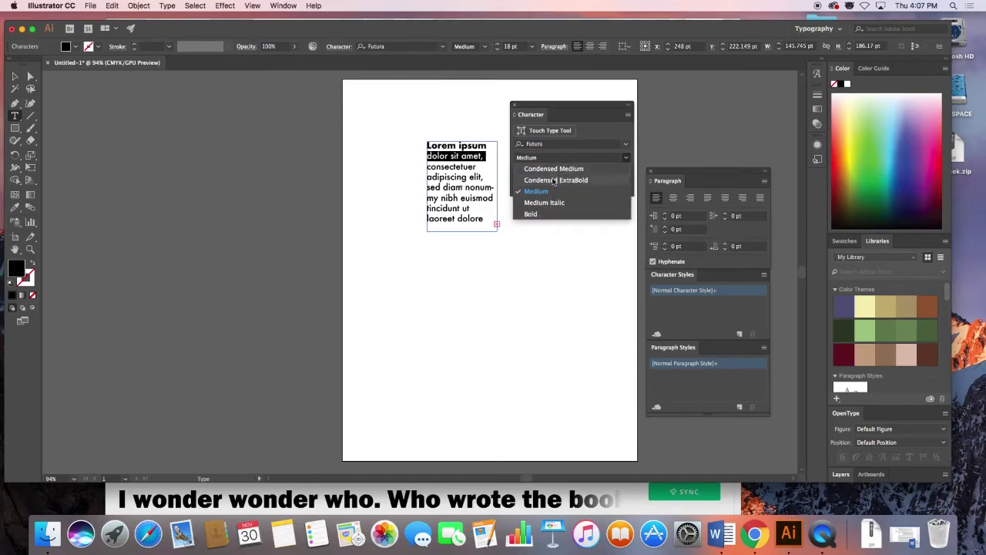
click(553, 169)
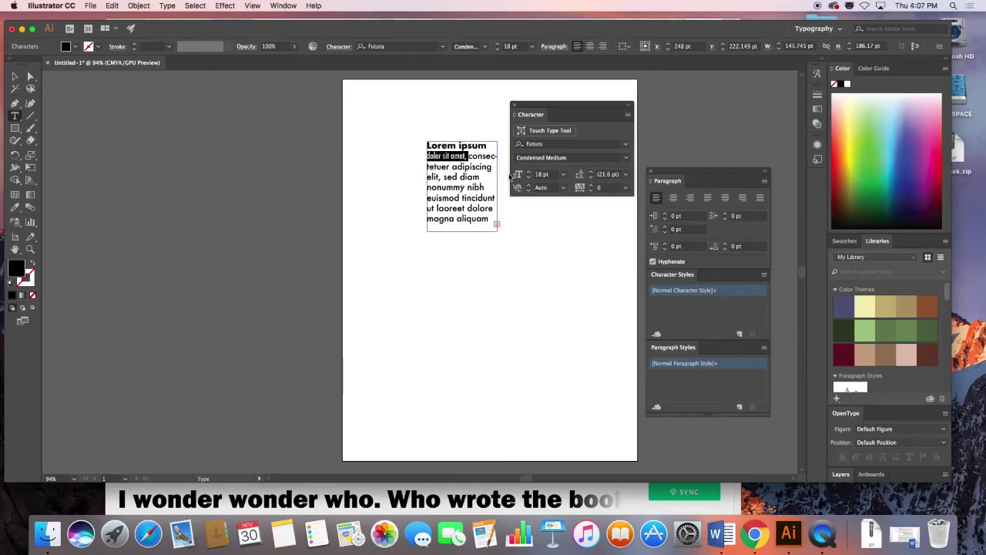
click(556, 157)
click(625, 157)
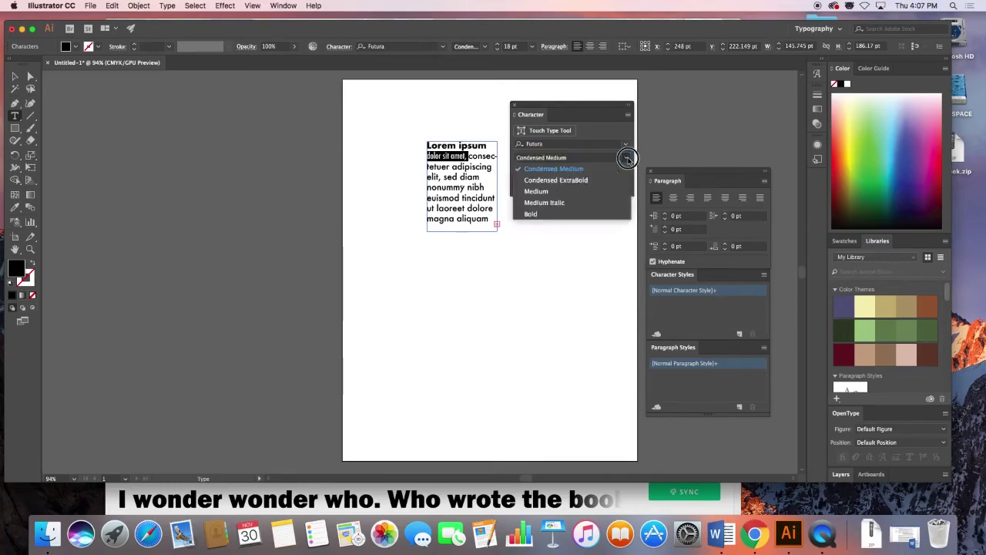
click(544, 203)
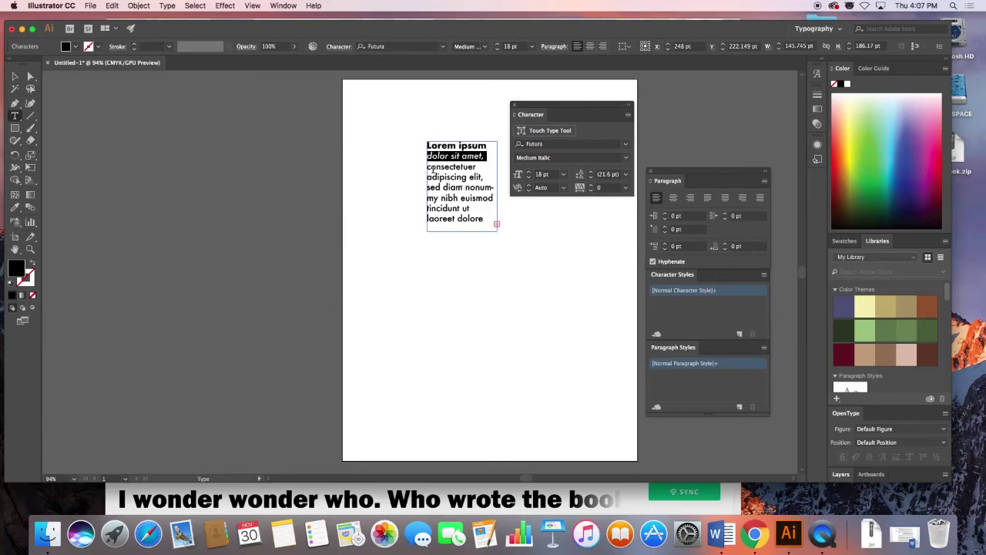
click(429, 167)
Set 'consectetuer' to Futura Condensed Medium.
drag(429, 167, 483, 165)
click(560, 158)
click(626, 157)
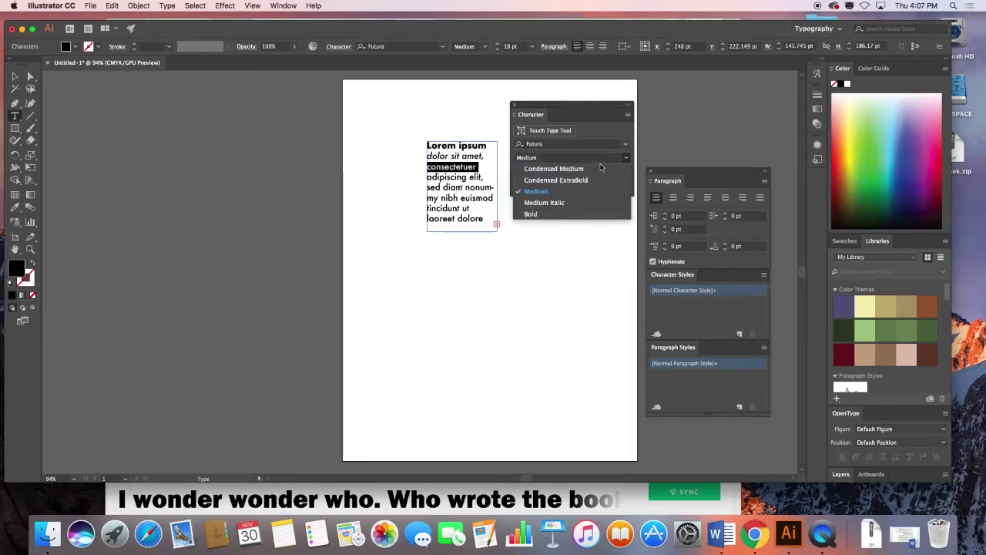
click(584, 168)
click(455, 177)
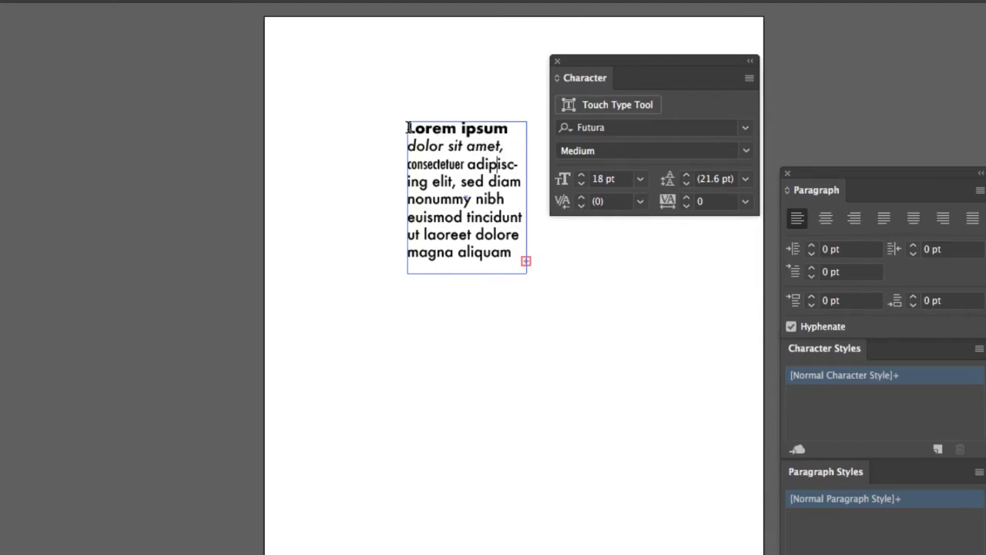
Make 'Lorem ipsum' bold at 25 pt, then select the whole text block.
drag(409, 129, 507, 130)
key(super+shift+b)
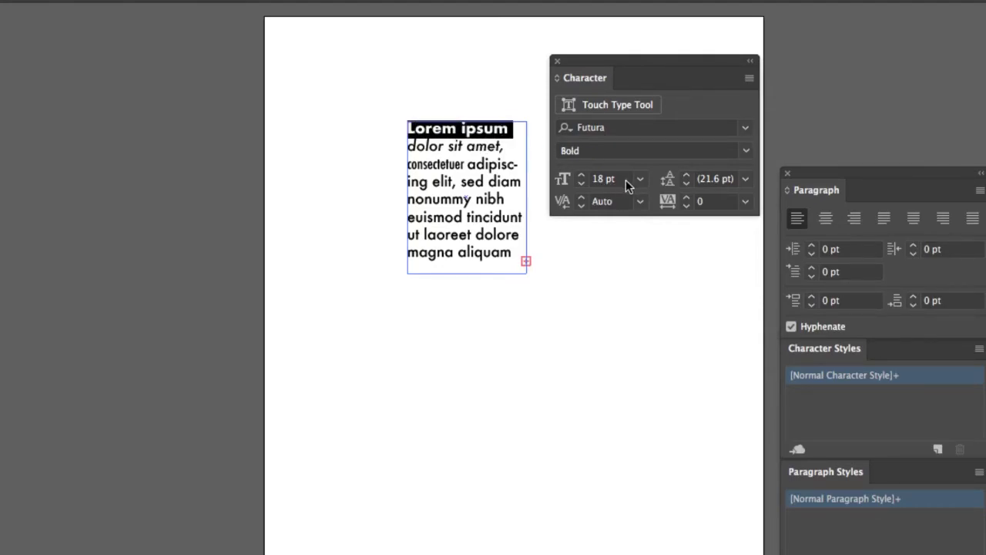
click(583, 175)
click(582, 175)
click(583, 175)
click(582, 176)
click(582, 176)
click(583, 176)
click(582, 176)
key(Right)
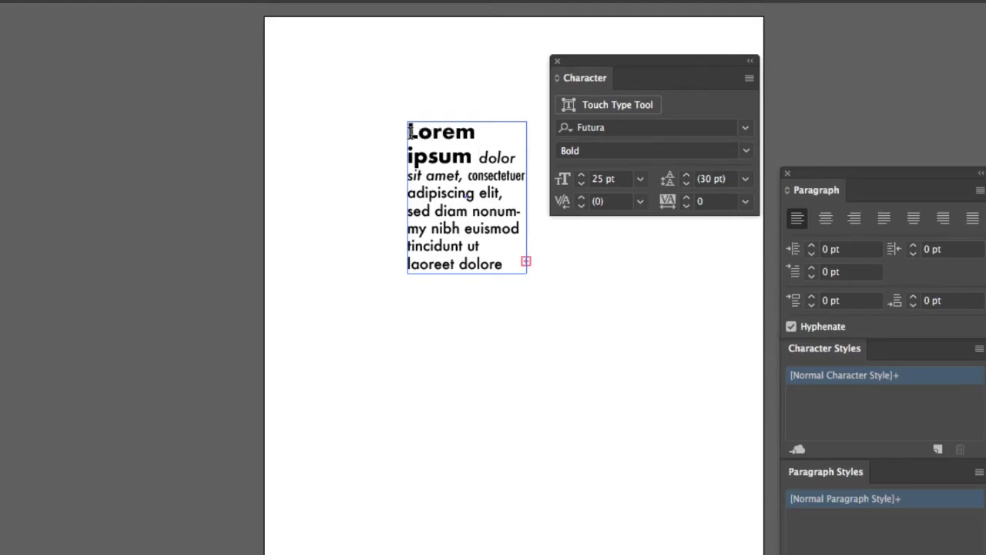
drag(409, 133, 505, 262)
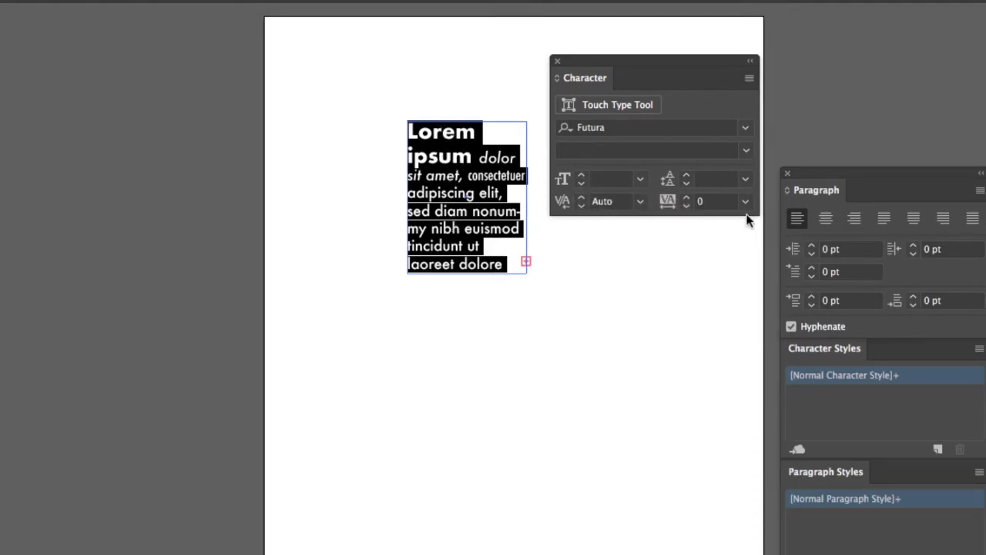
Try leading values from 31 pt down to 22 pt, then settle at 24 pt.
click(687, 176)
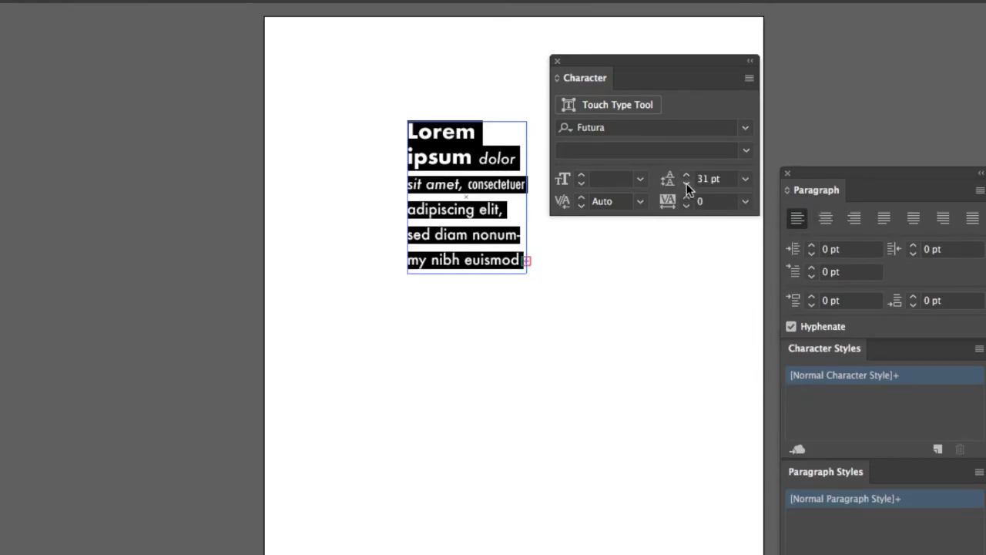
click(687, 185)
click(686, 184)
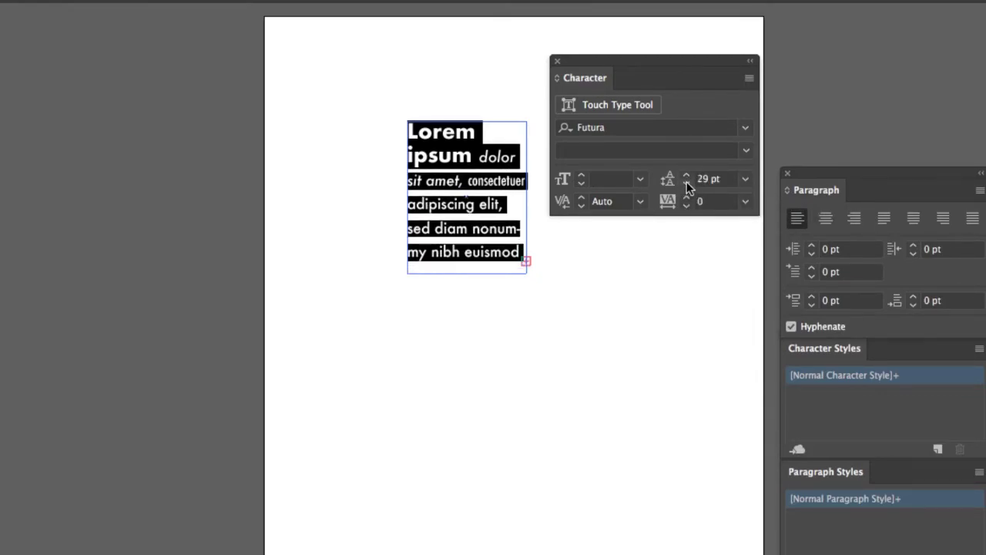
click(686, 185)
click(687, 183)
click(686, 183)
click(687, 184)
click(686, 183)
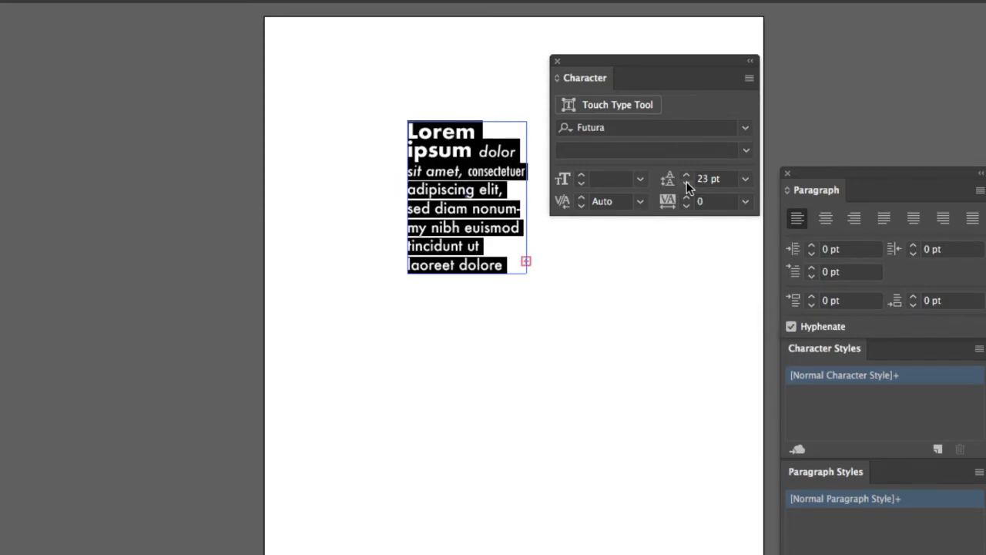
click(687, 185)
click(687, 175)
click(687, 174)
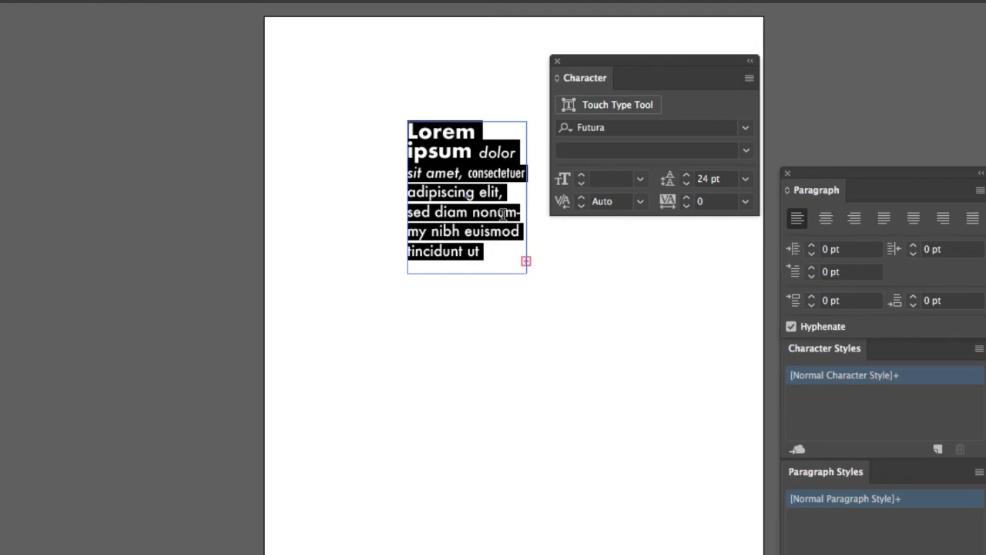
Raise the leading to 30 pt, then bring it back down to 25 pt.
click(686, 175)
click(685, 175)
click(686, 175)
click(686, 175)
click(685, 175)
click(685, 175)
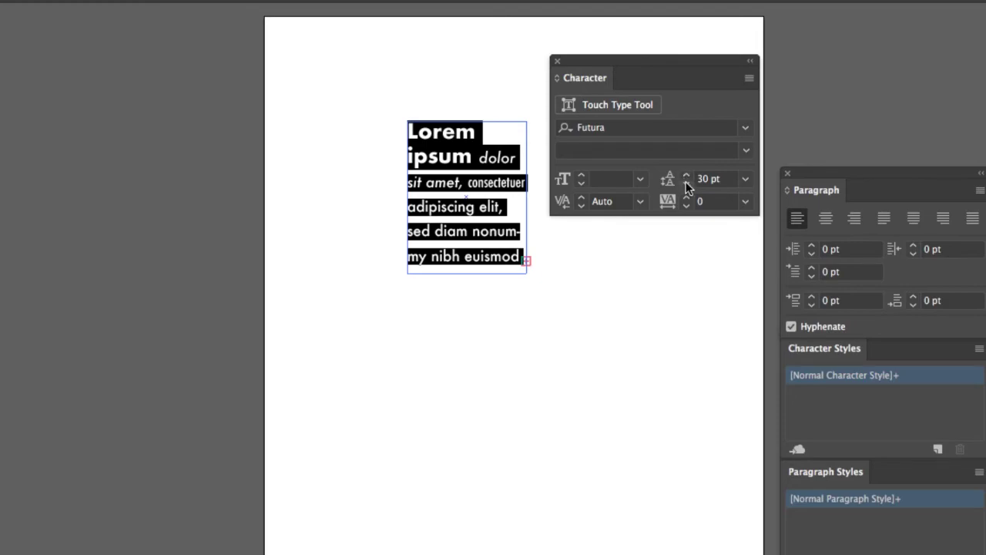
click(686, 185)
click(686, 185)
click(685, 185)
click(686, 185)
click(686, 185)
click(685, 185)
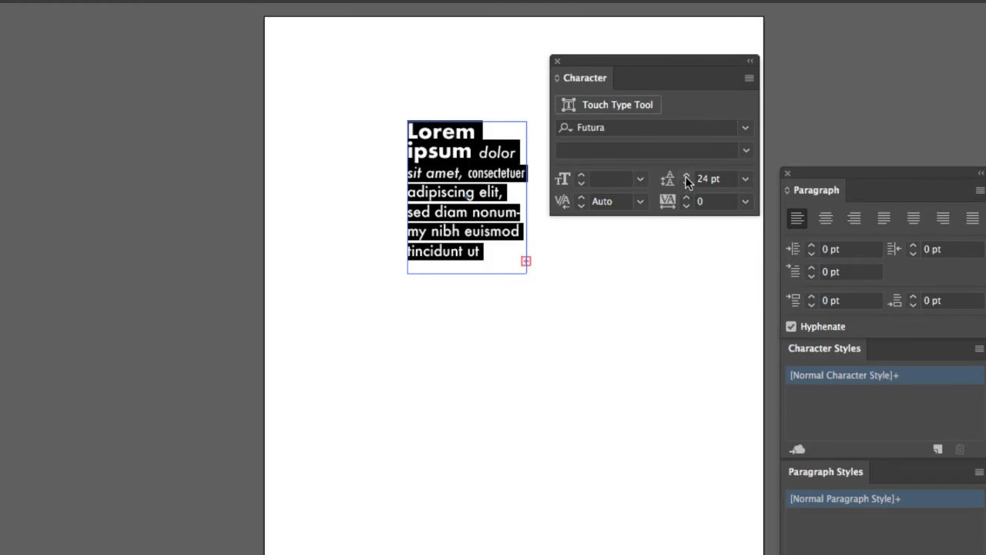
click(685, 175)
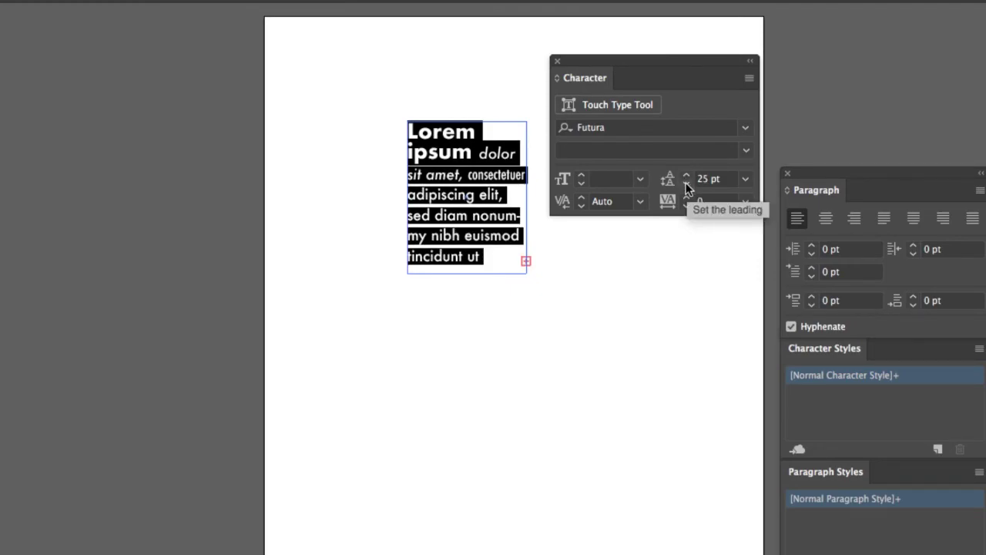
Select parts of the 'diam' and 'nibh euismod' lines, leaving the caret inside 'diam'.
drag(471, 235, 431, 235)
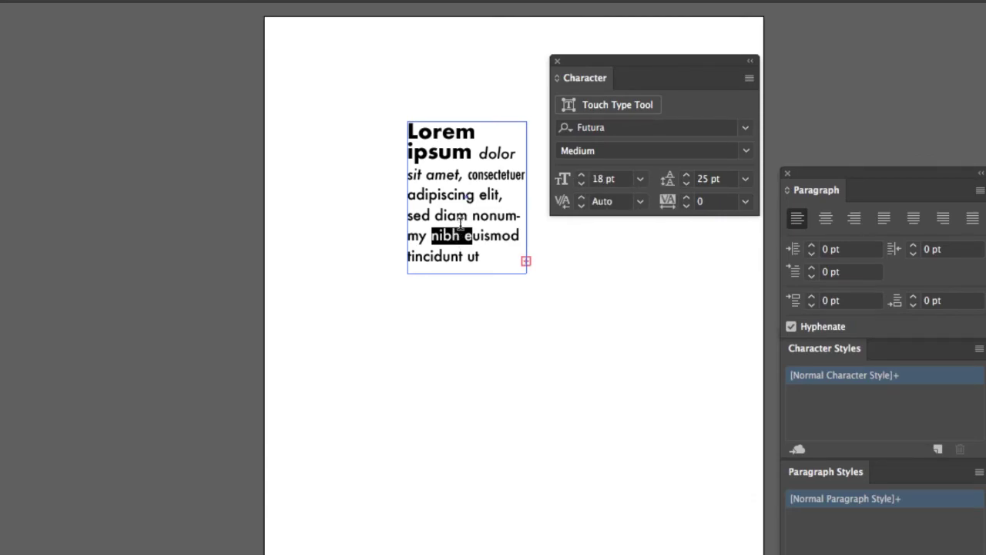
drag(468, 217, 520, 236)
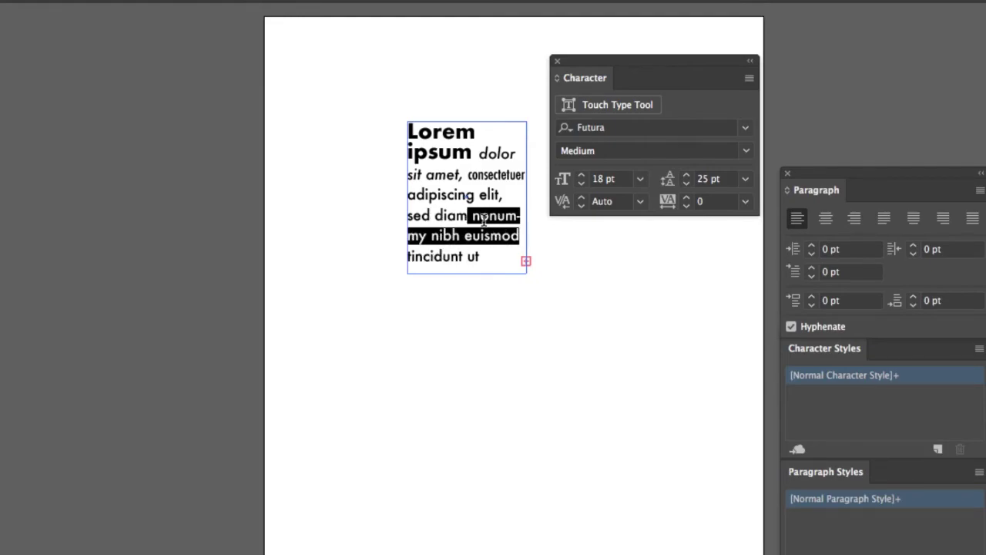
click(450, 215)
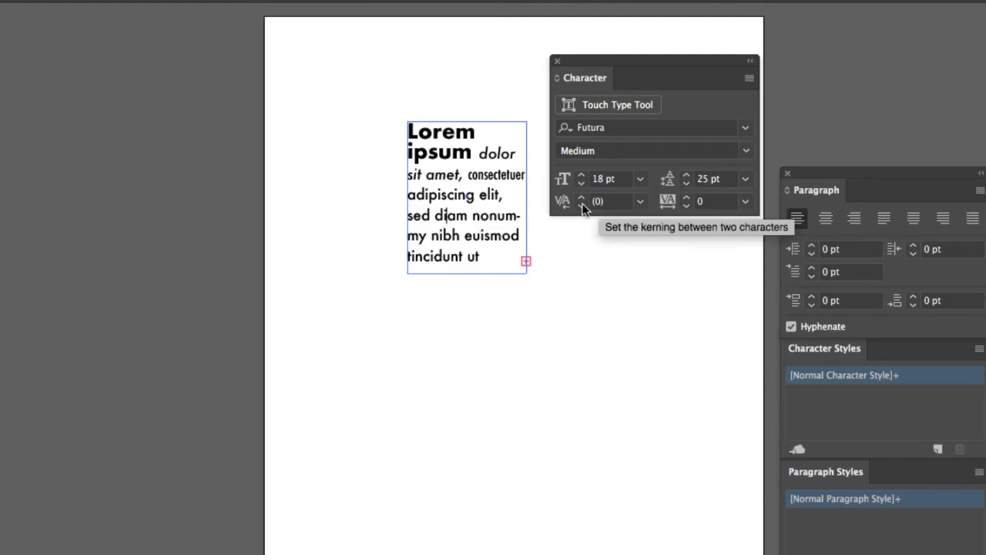
Select text from 'adipiscing' to 'nibh', then show the Character panel's full options.
drag(464, 236, 439, 190)
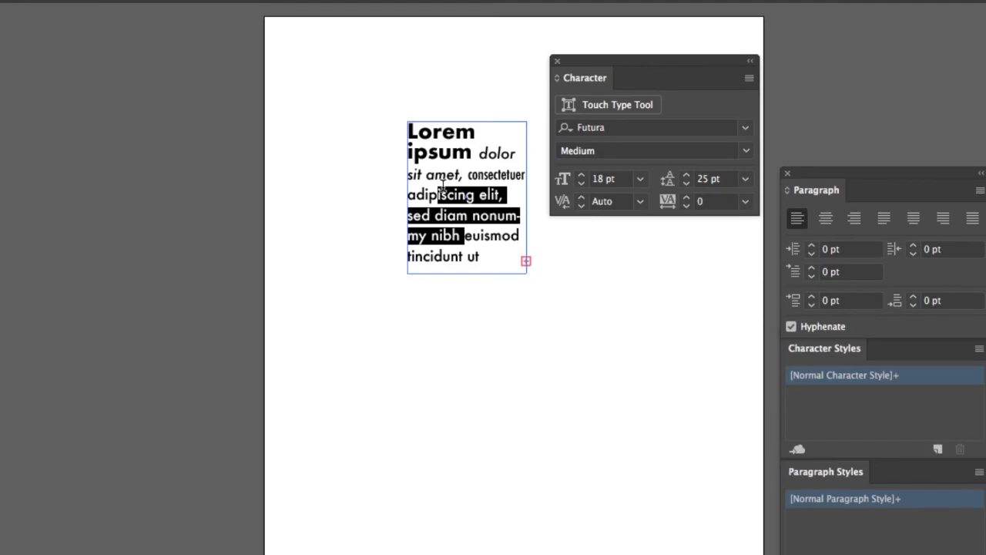
click(460, 206)
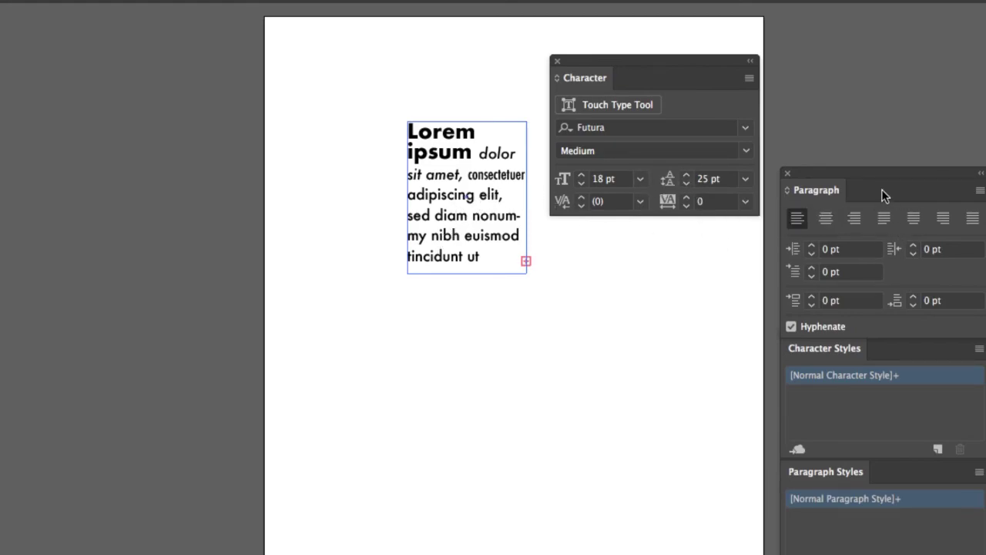
click(557, 77)
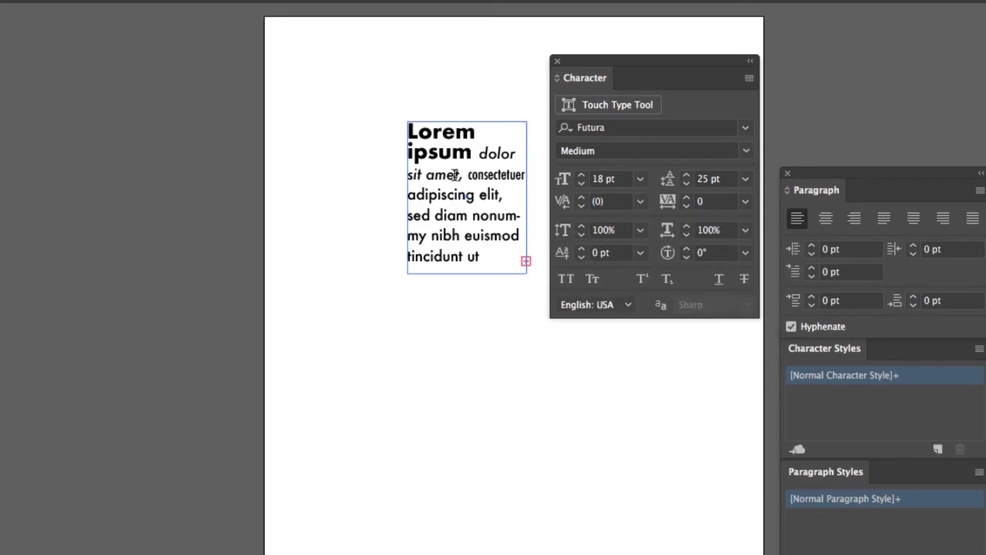
Stretch the 'a' of 'adipiscing' vertically, trying 109% and the 175% preset.
drag(416, 199, 408, 198)
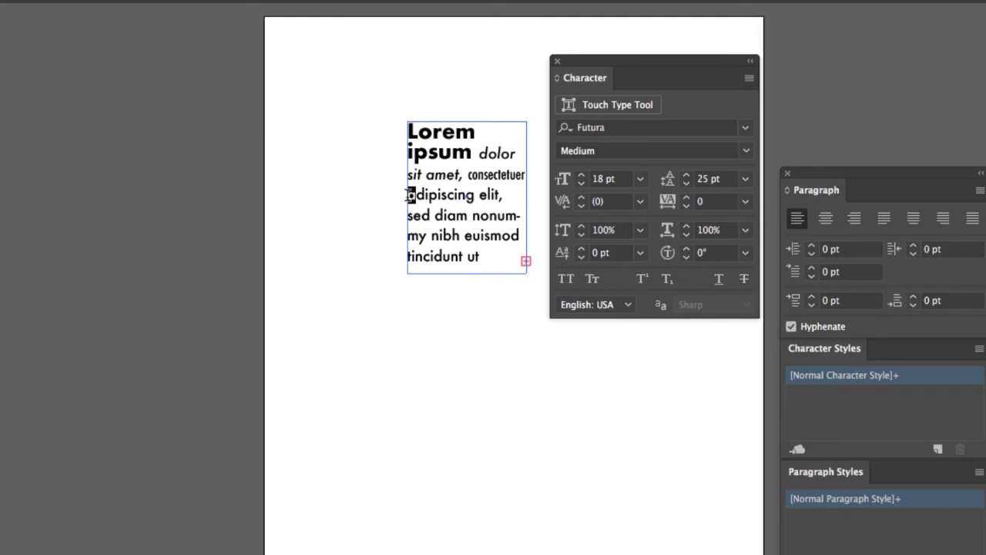
click(582, 226)
click(582, 226)
click(582, 225)
click(582, 226)
click(582, 226)
click(582, 226)
click(582, 225)
click(582, 226)
click(581, 226)
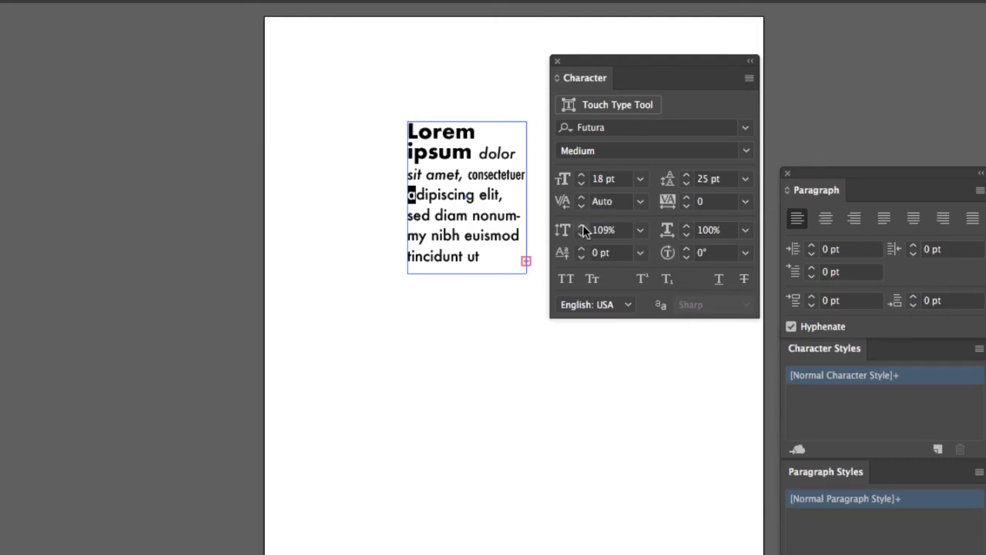
click(640, 231)
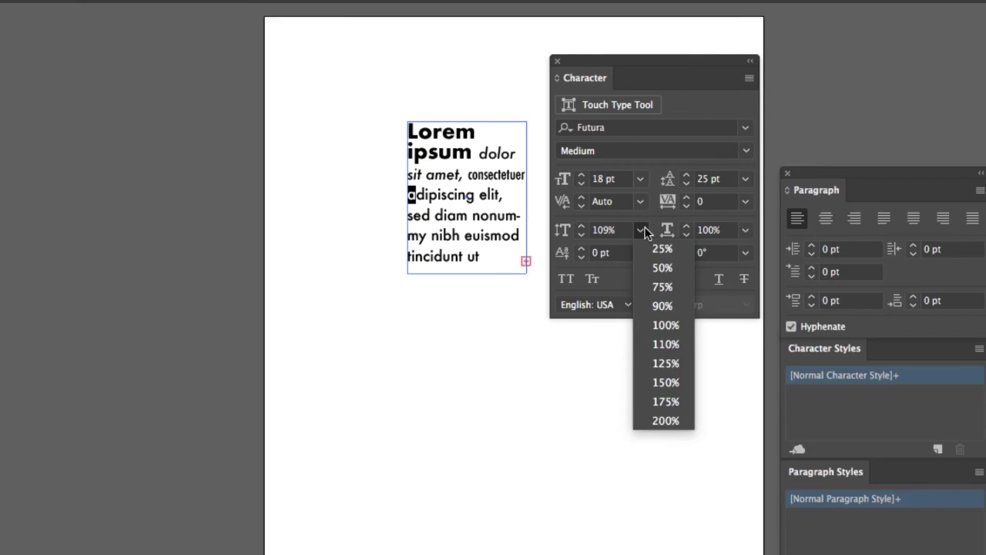
click(666, 402)
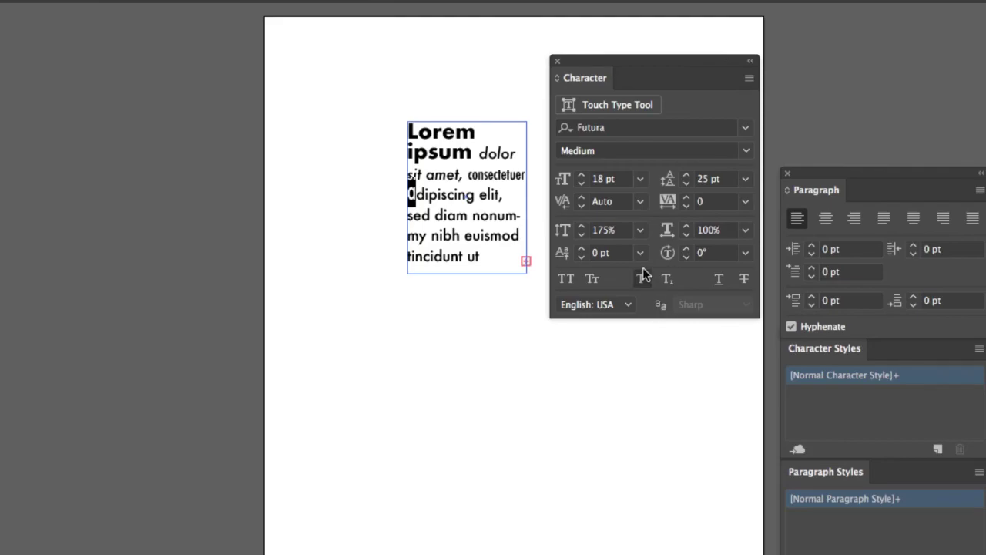
click(640, 230)
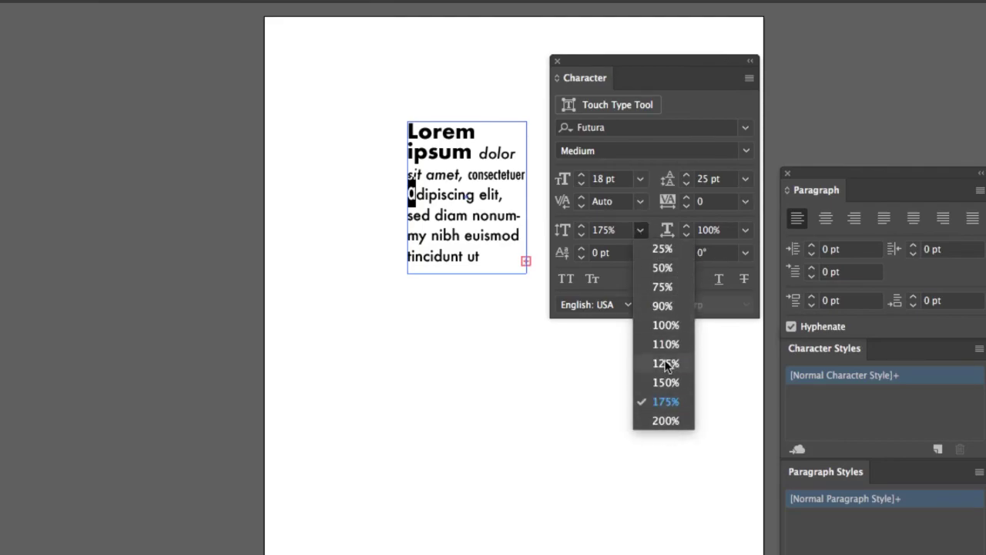
click(566, 235)
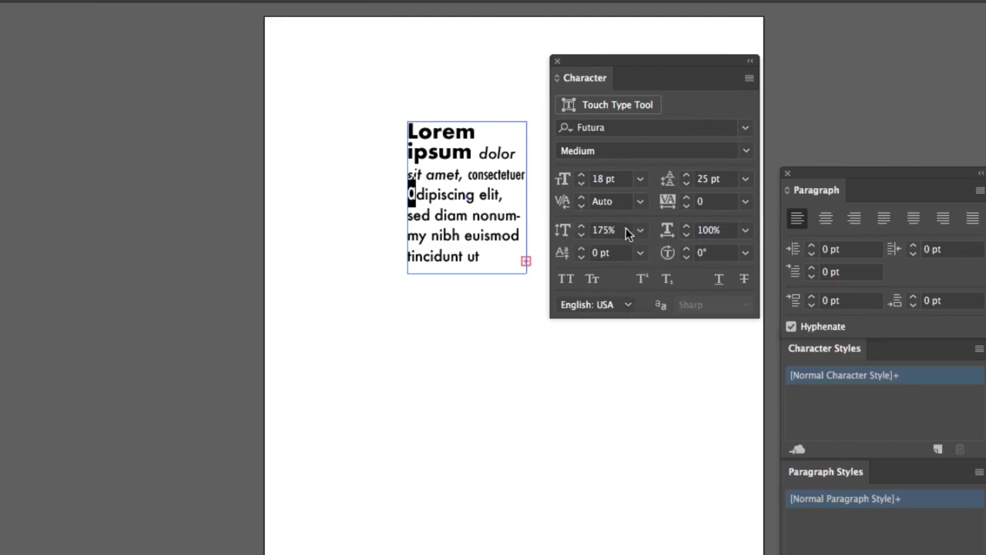
Reset the 'a' vertical scale to 100%.
drag(624, 231, 583, 231)
text(0)
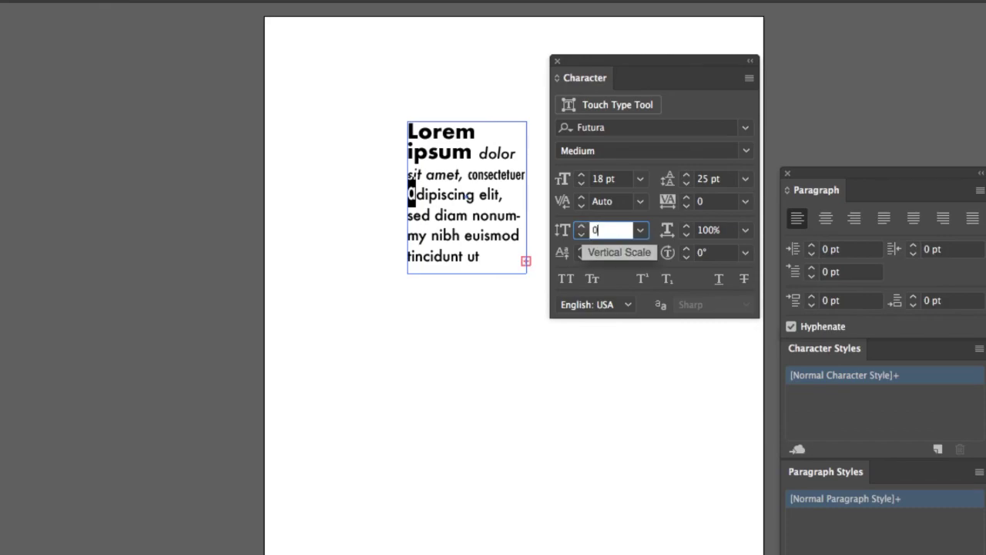
key(Return)
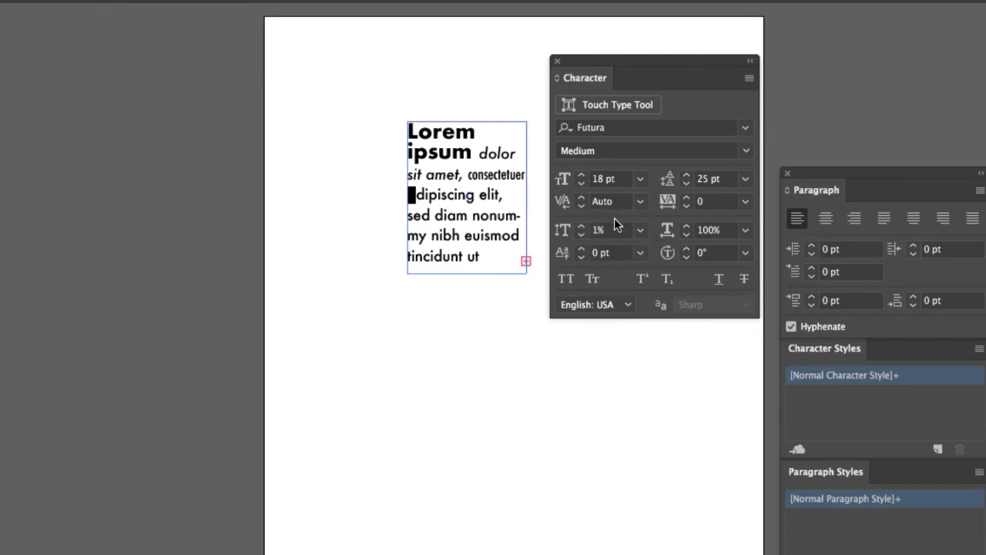
double_click(594, 229)
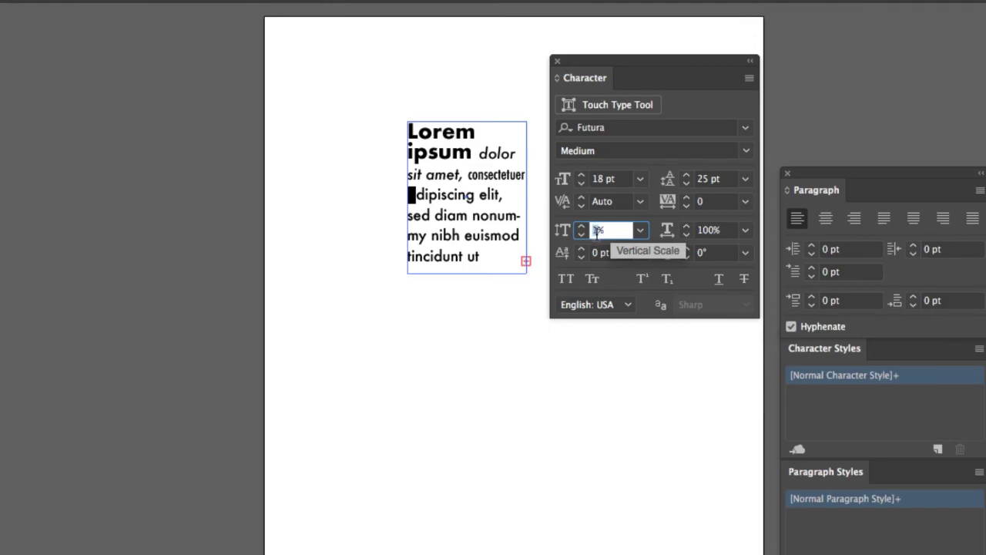
text(100)
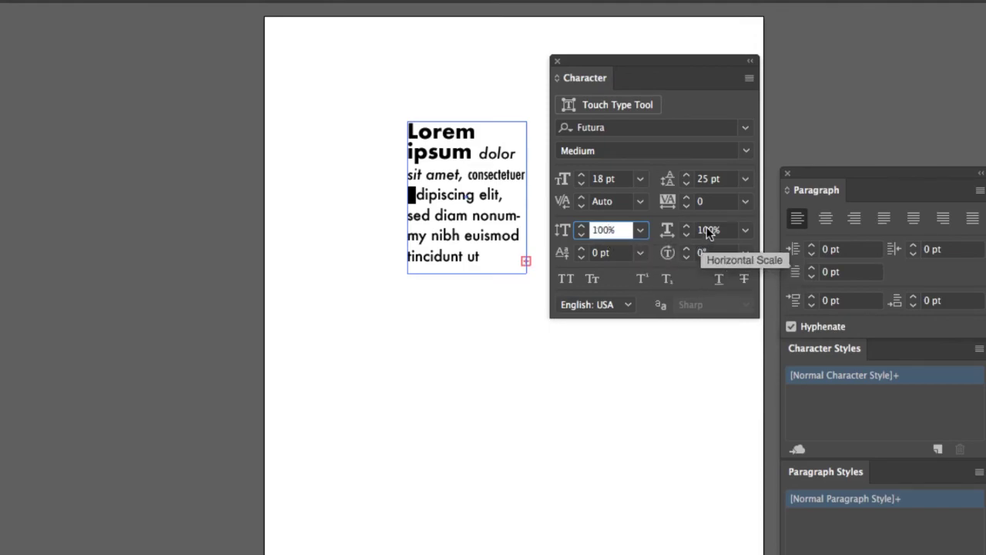
click(716, 230)
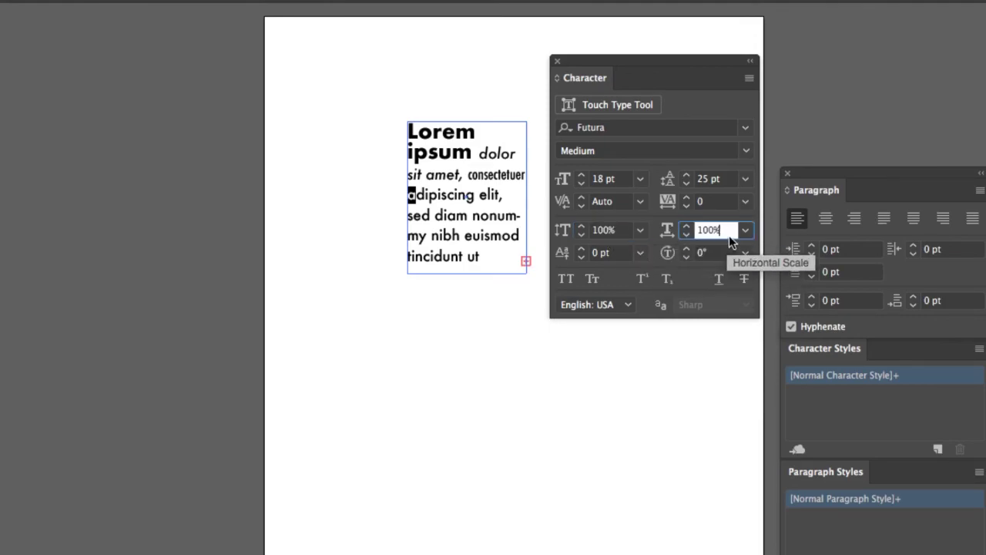
double_click(717, 229)
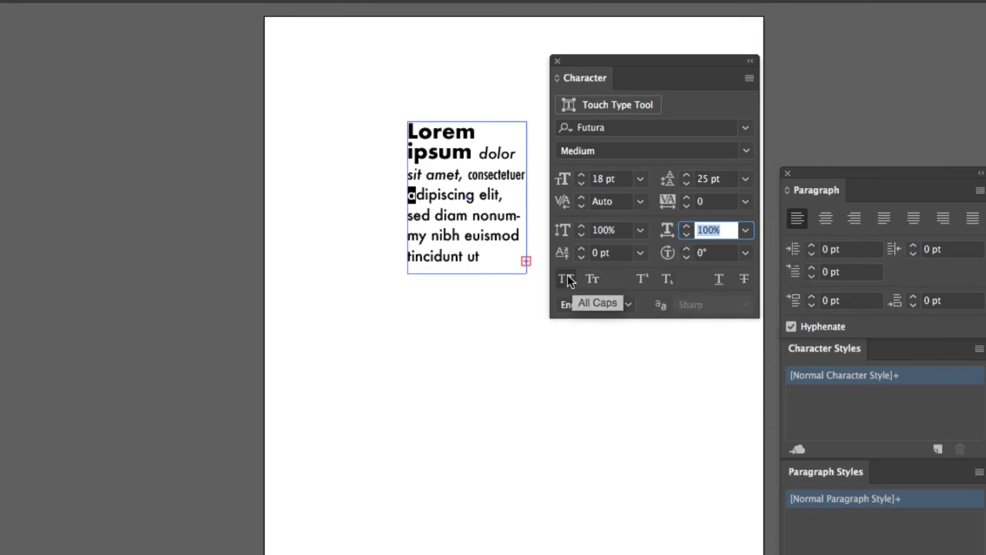
Raise the 'd' in 'adipiscing' with a 5 pt baseline shift.
click(418, 195)
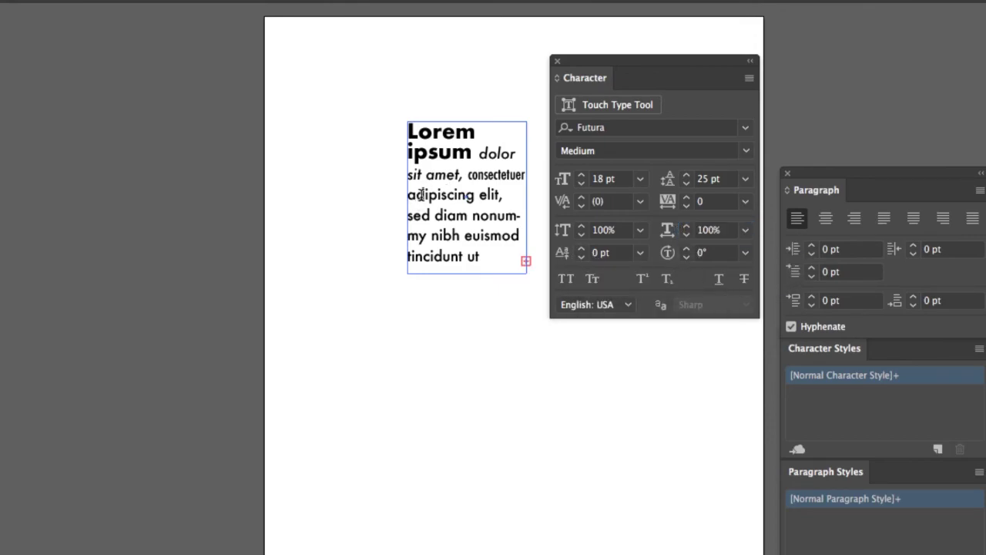
key(shift+Right)
click(581, 249)
click(581, 249)
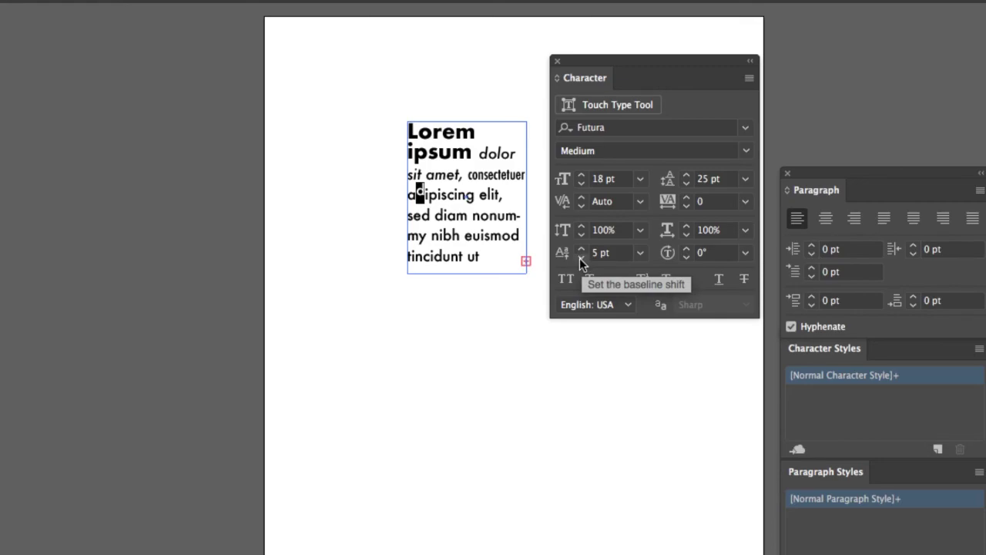
Shift the baseline of the next letter in 'adipiscing', then try selecting its 'c'.
click(427, 196)
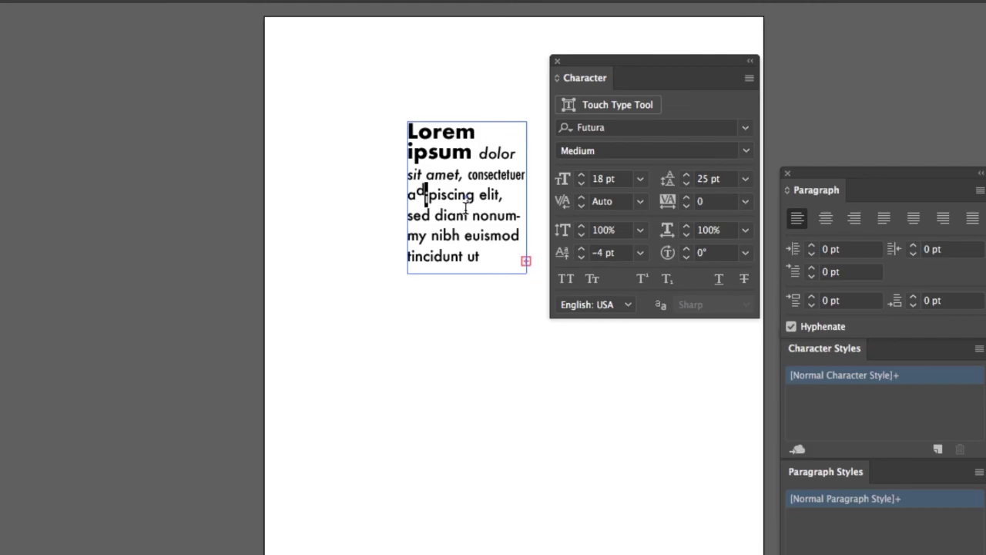
key(shift+Right)
click(581, 248)
click(581, 249)
click(581, 248)
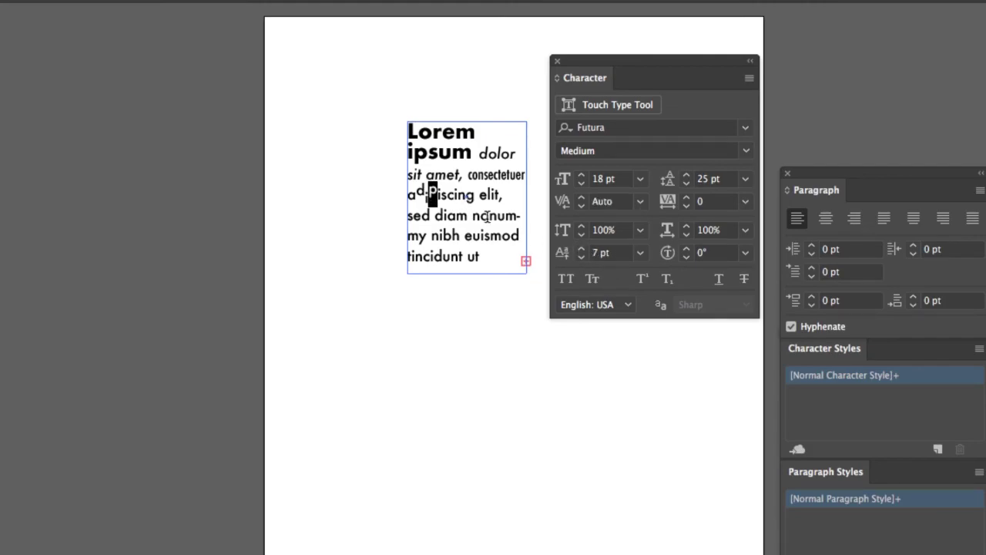
drag(446, 195, 453, 195)
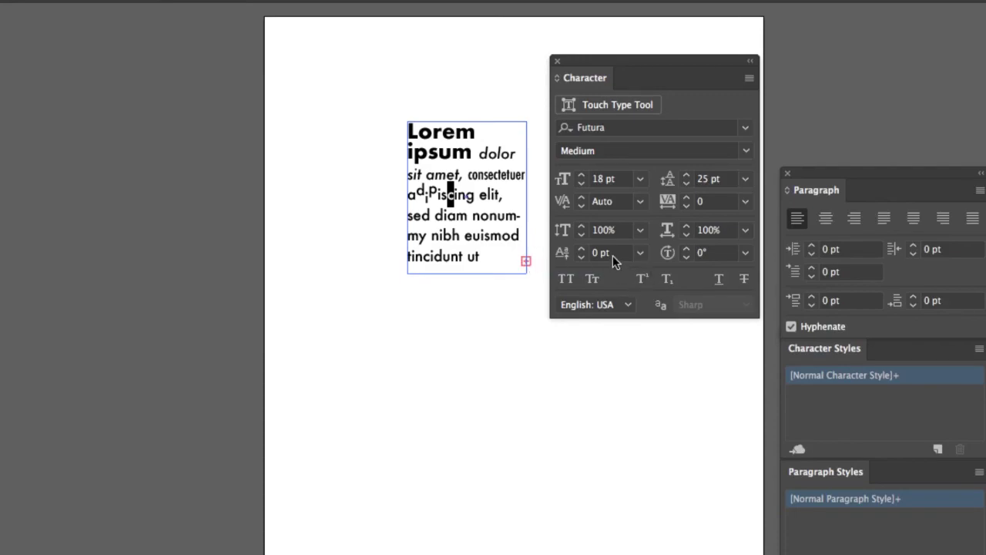
click(476, 195)
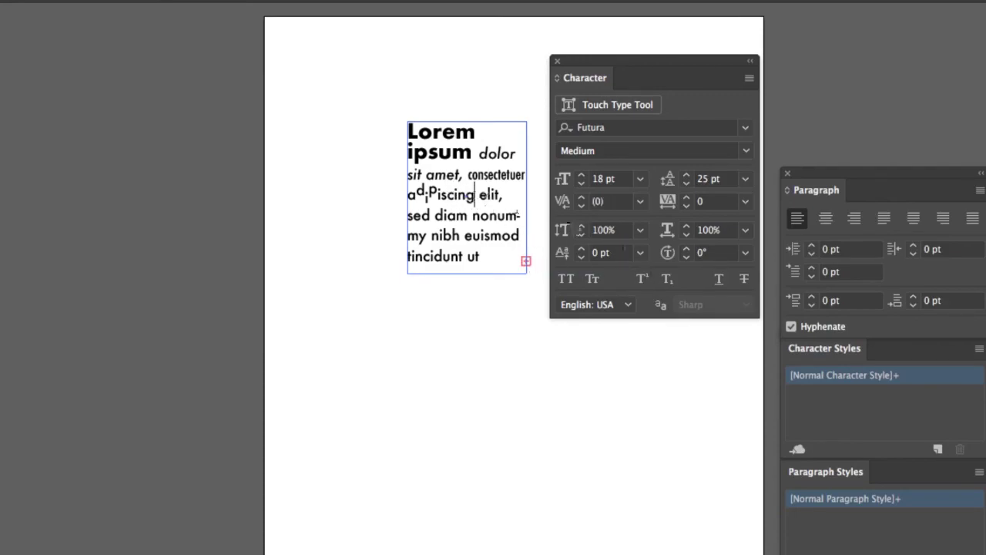
Rotate the 'g' of 'adipiscing' to 21° with Character Rotation.
click(688, 251)
click(688, 251)
click(688, 251)
click(688, 251)
click(688, 251)
drag(475, 196, 465, 197)
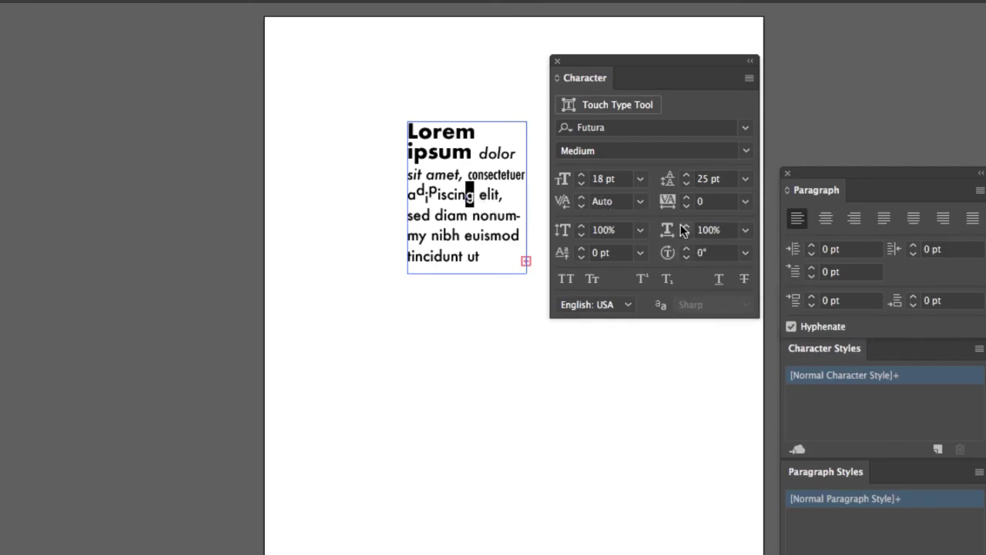
click(686, 249)
click(686, 249)
click(687, 249)
click(686, 249)
click(687, 248)
click(687, 248)
click(687, 249)
click(687, 249)
click(687, 249)
click(686, 249)
click(686, 249)
click(687, 249)
click(686, 249)
click(687, 249)
click(687, 248)
click(687, 249)
click(686, 249)
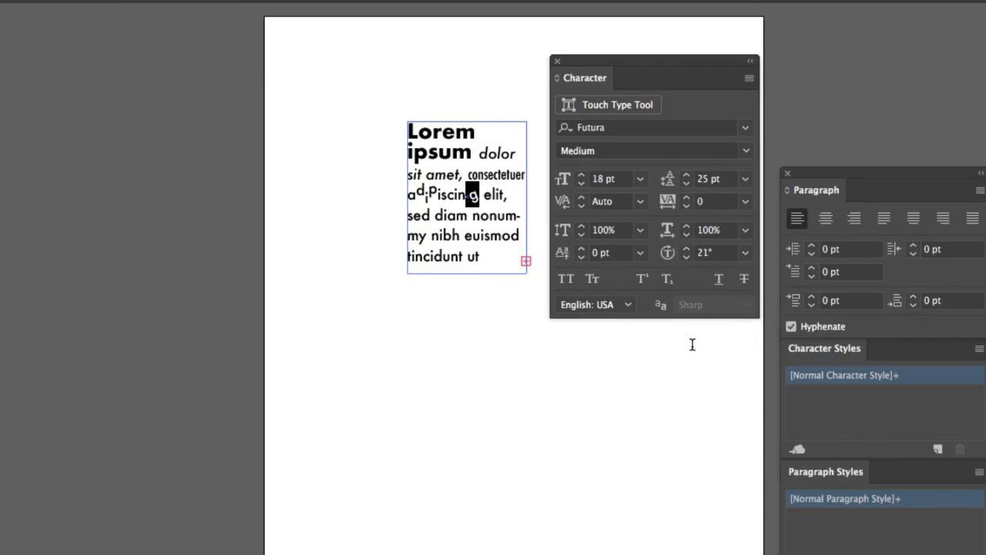
click(466, 217)
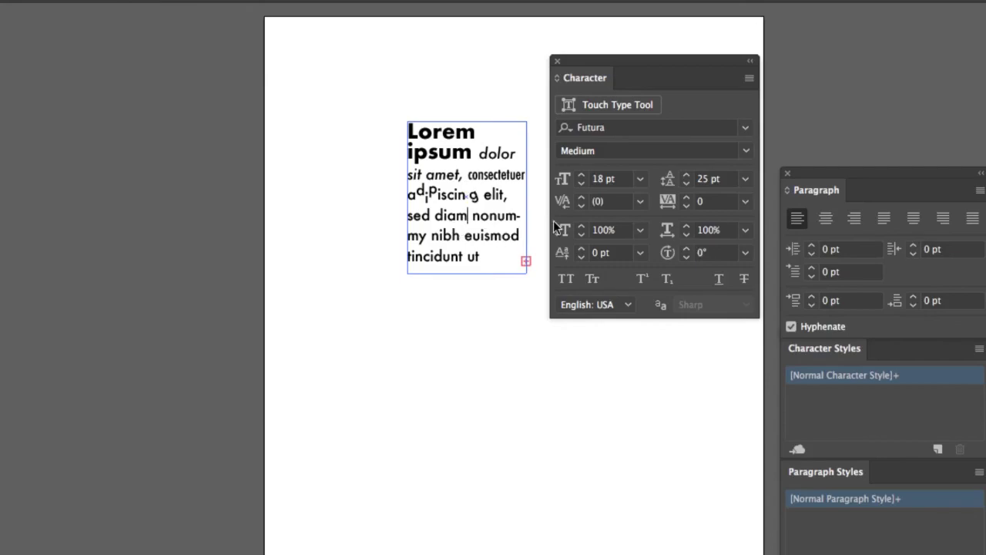
Set 'iam' in 'diam' to All Caps.
drag(467, 216, 444, 216)
click(567, 281)
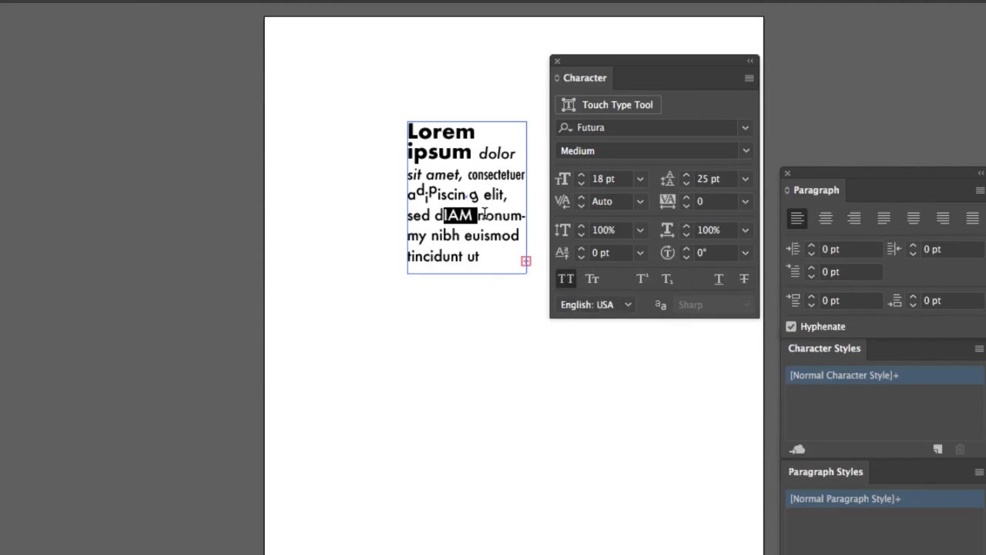
click(461, 215)
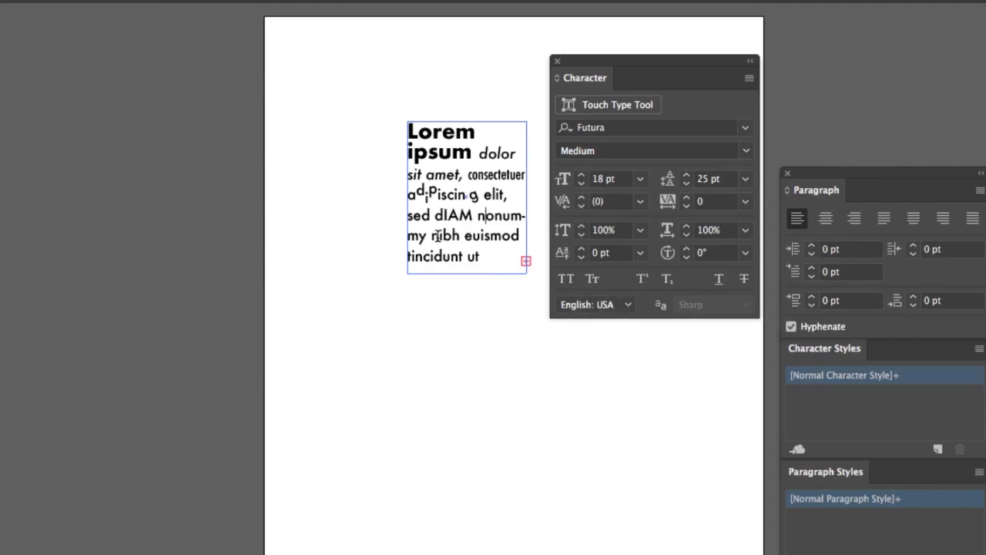
Set the word 'nibh' in Small Caps.
key(super+a)
click(435, 236)
double_click(434, 236)
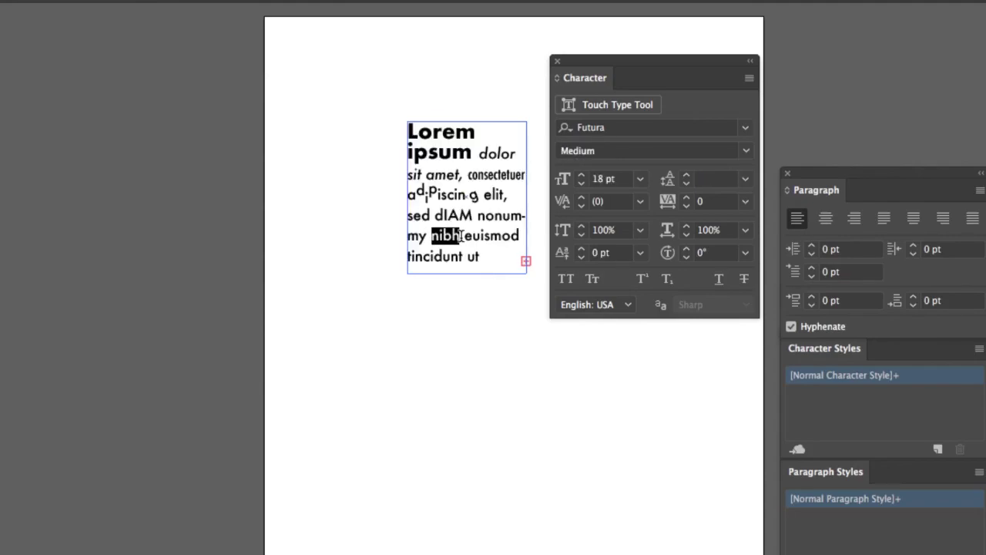
click(592, 281)
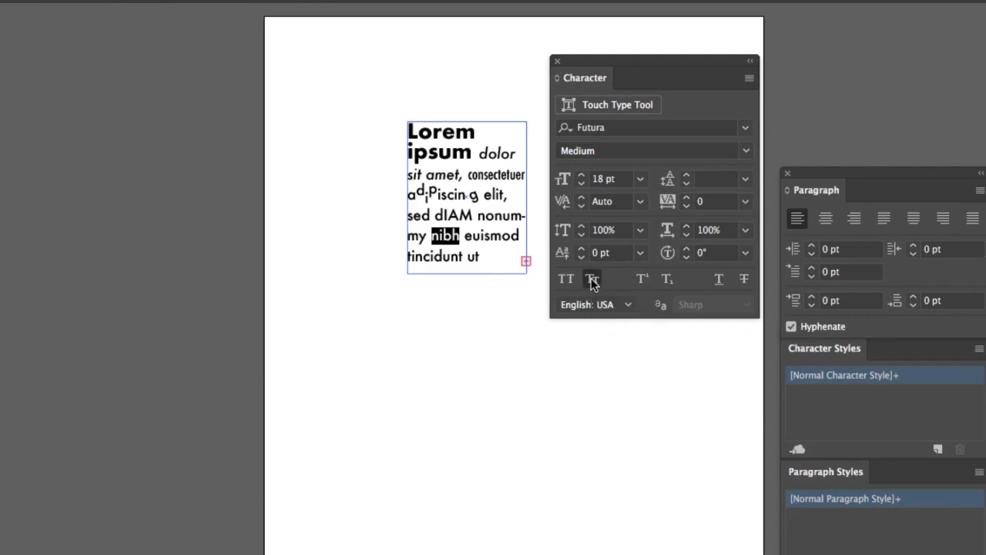
click(462, 236)
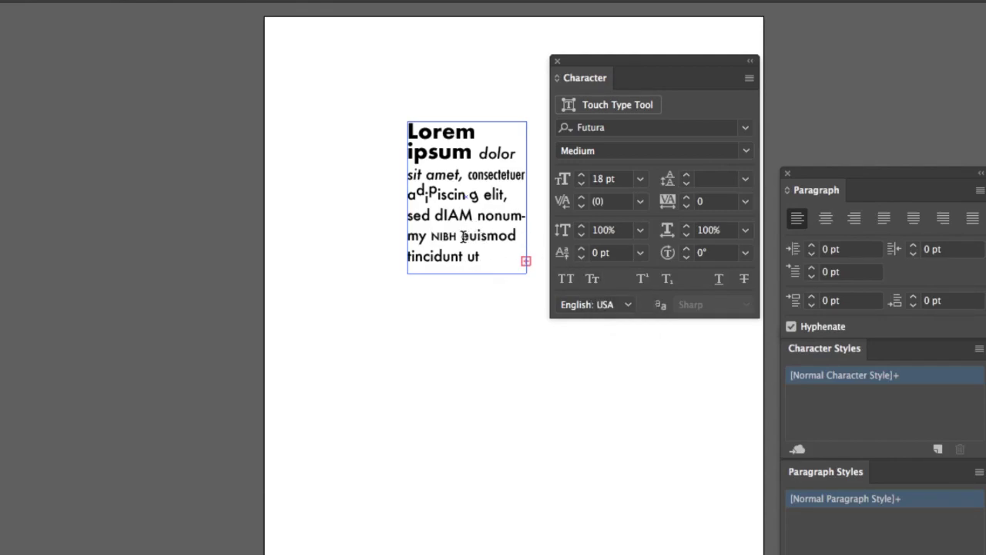
Make the 'e' of 'euismod' superscript and its final 'd' subscript.
click(640, 279)
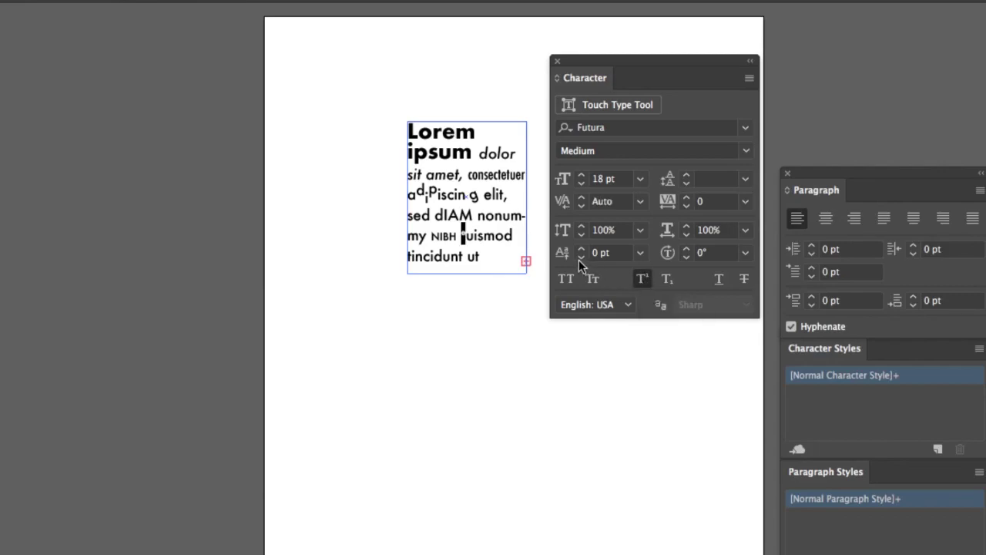
click(515, 237)
drag(514, 237, 504, 236)
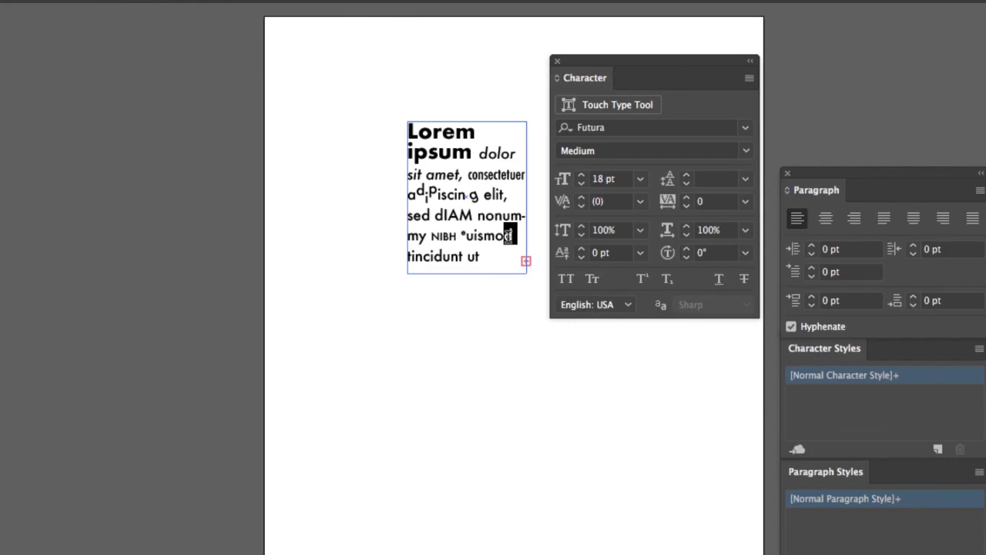
click(670, 282)
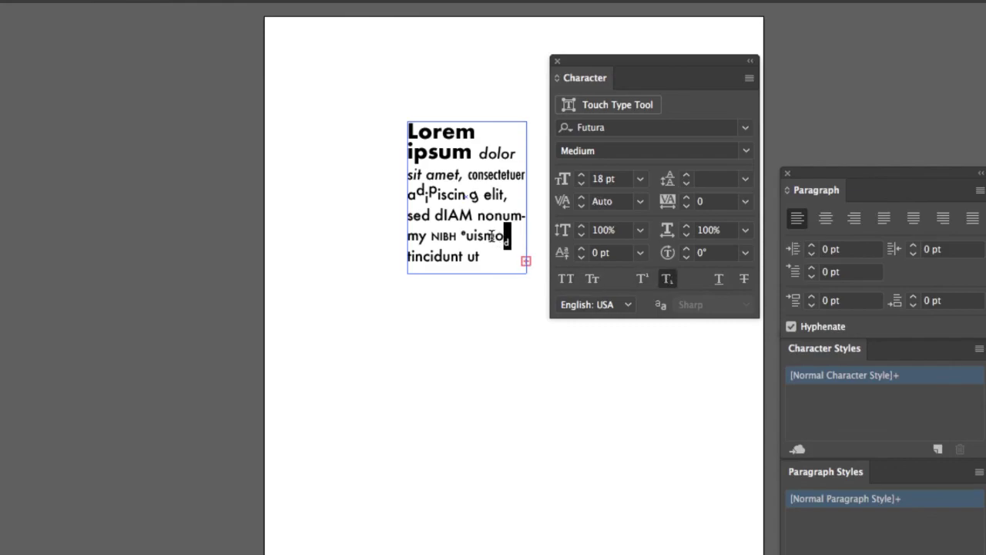
click(453, 241)
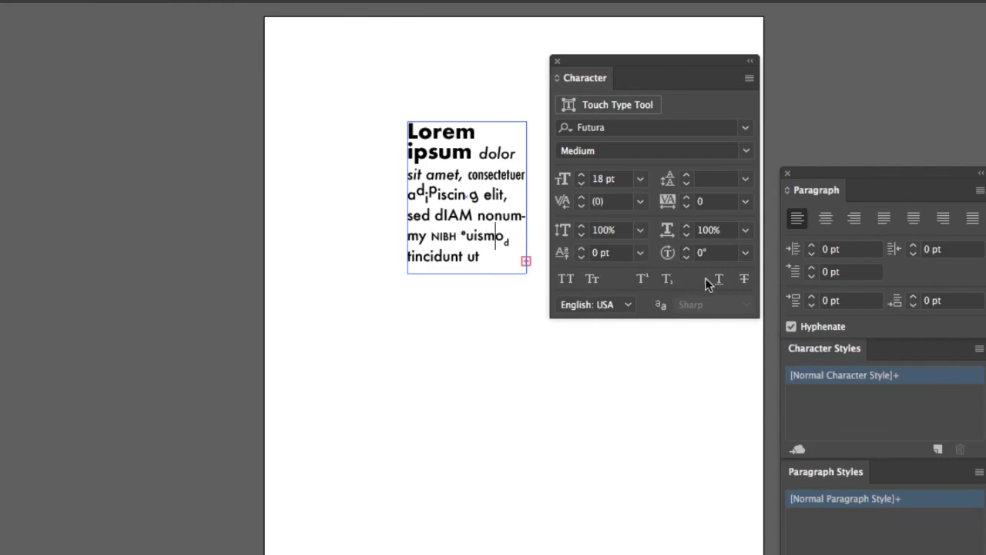
Underline 'ut' and strike through 'tincidunt'.
double_click(475, 256)
drag(474, 256, 466, 255)
click(716, 279)
click(459, 259)
drag(463, 256, 407, 257)
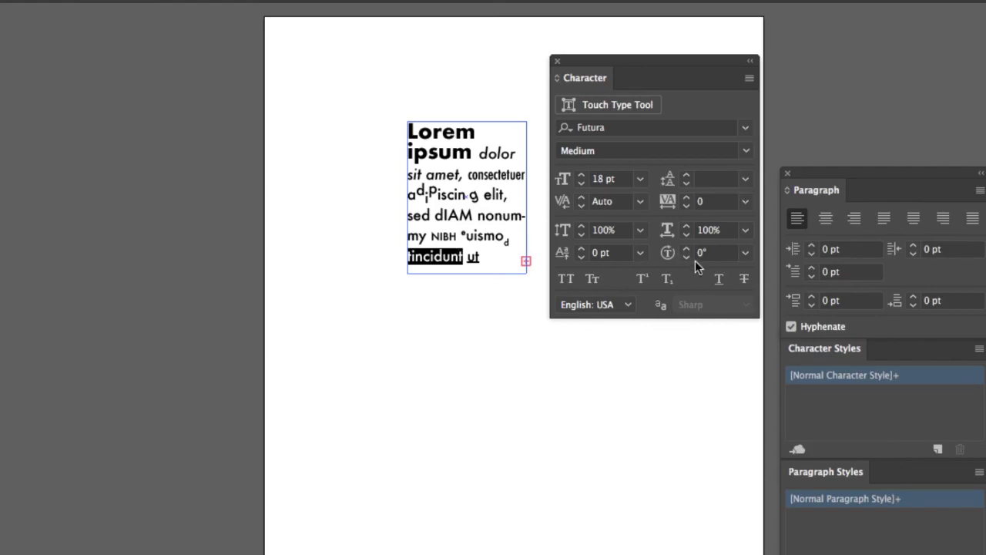
click(744, 279)
click(484, 235)
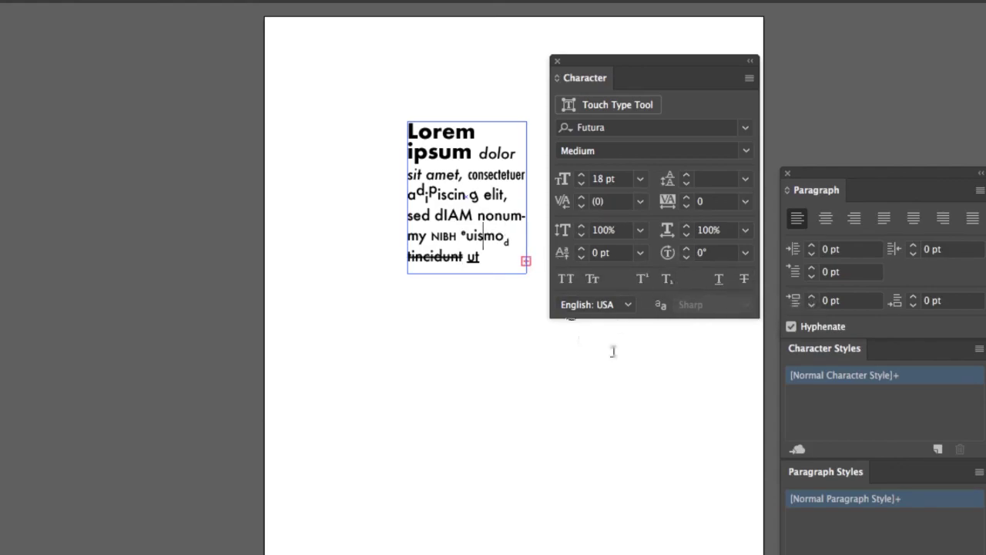
Set the text language to English: UK.
click(628, 305)
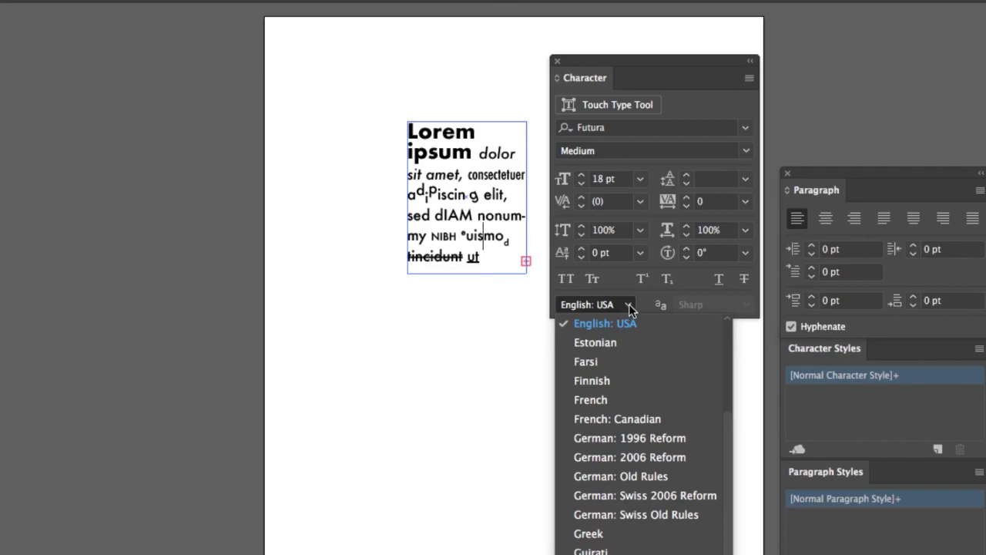
scroll(634, 396, down, 5)
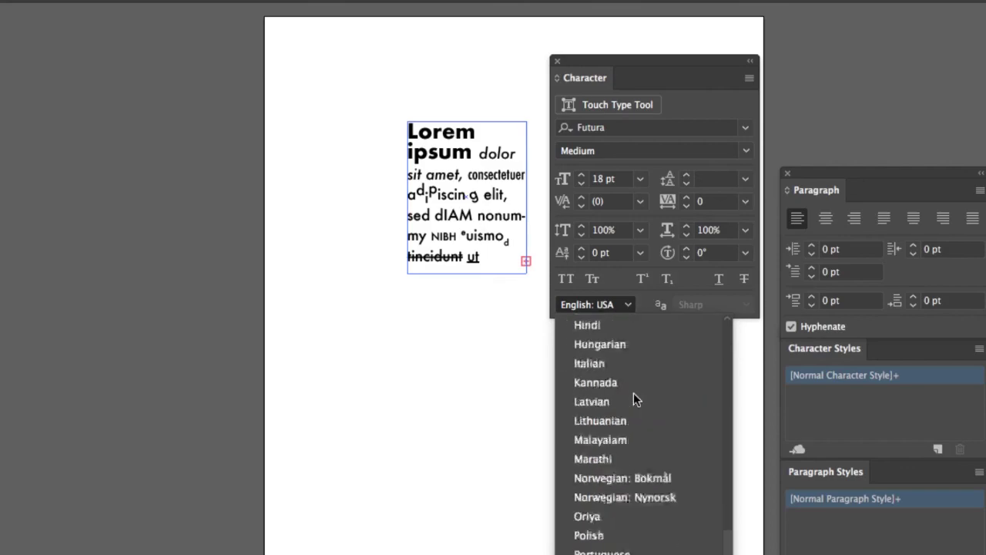
scroll(634, 399, up, 10)
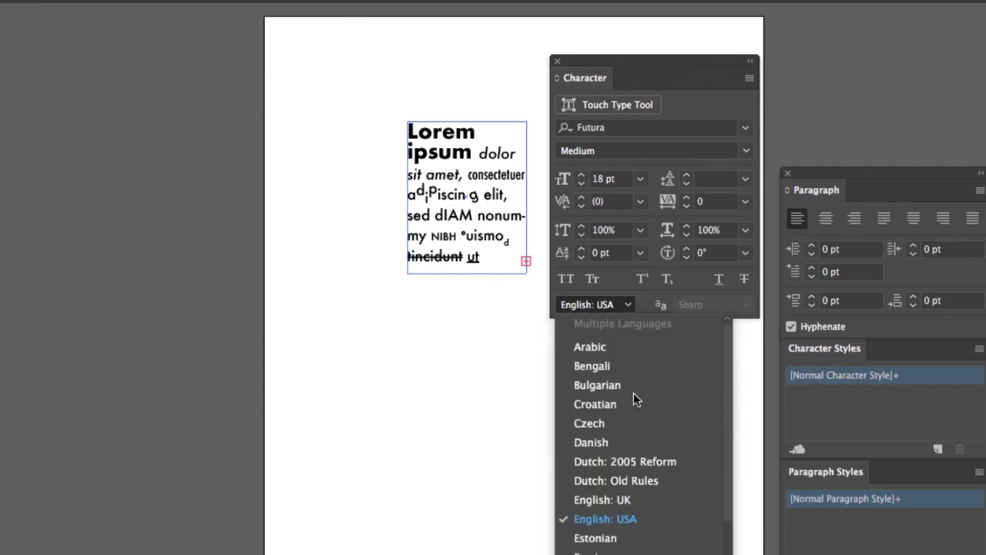
scroll(634, 392, down, 4)
scroll(633, 393, up, 2)
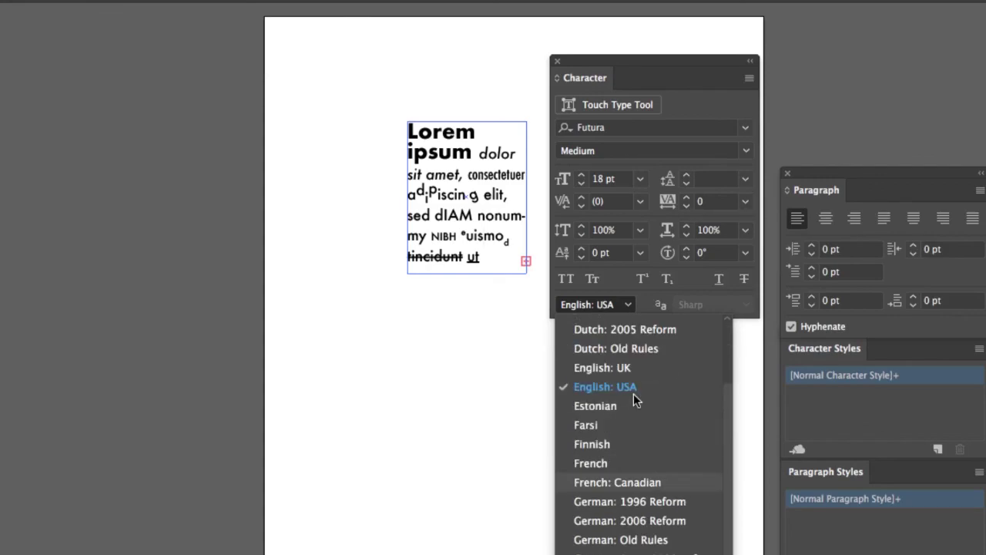
click(616, 368)
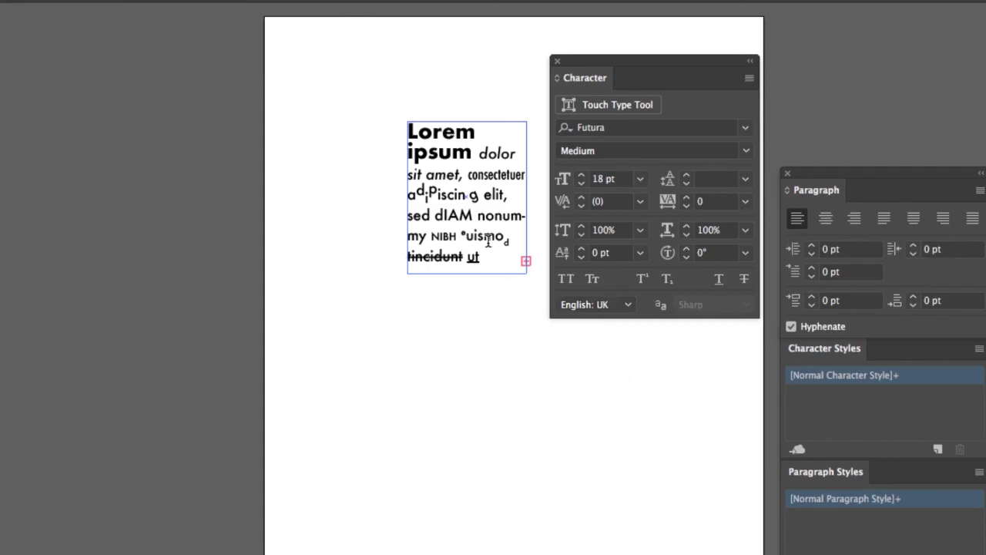
Select the entire text block and show its language choices.
key(shift+Up)
key(shift+Up)
key(shift+Up)
key(shift+Up)
key(shift+Up)
key(shift+Up)
key(shift+Up)
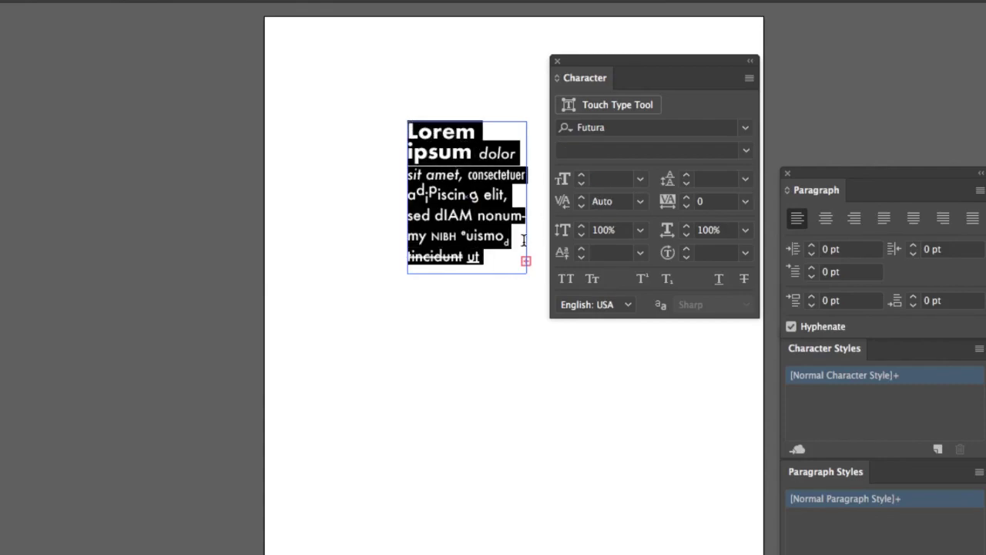
drag(489, 259, 406, 117)
click(625, 305)
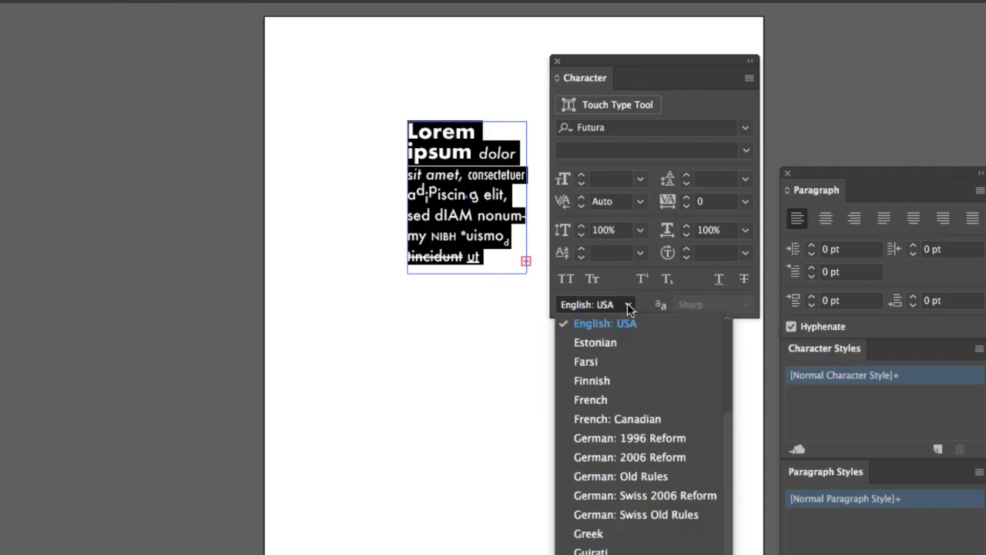